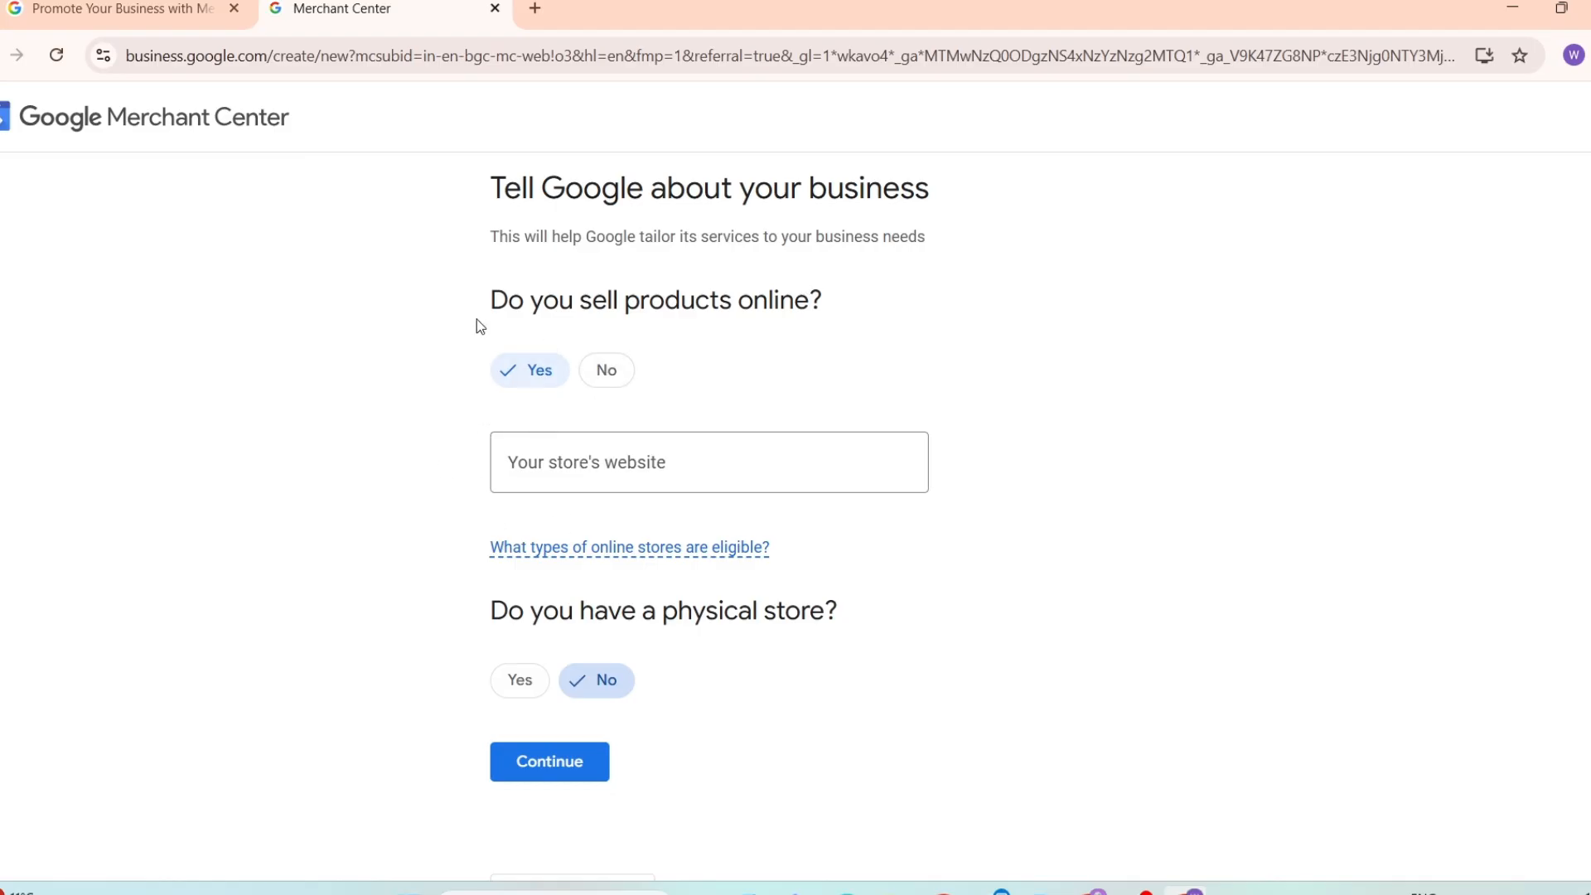
{"action": "left_click", "coordinate": [546, 467]}
{"action": "type", "text": "https://woonbicx.com/"}
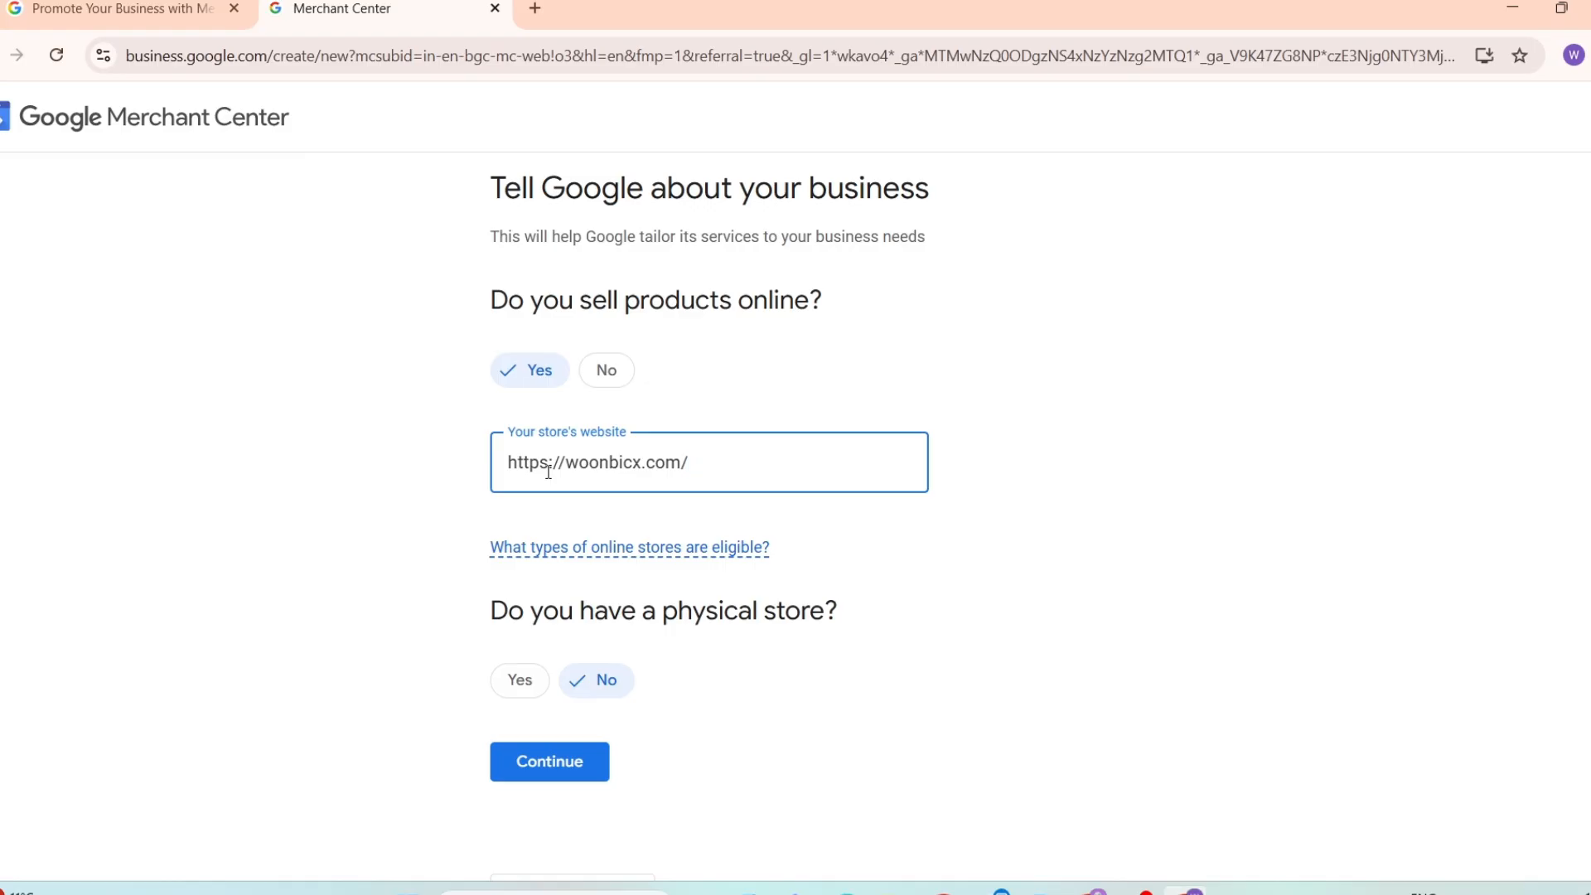
{"action": "left_click", "coordinate": [549, 766]}
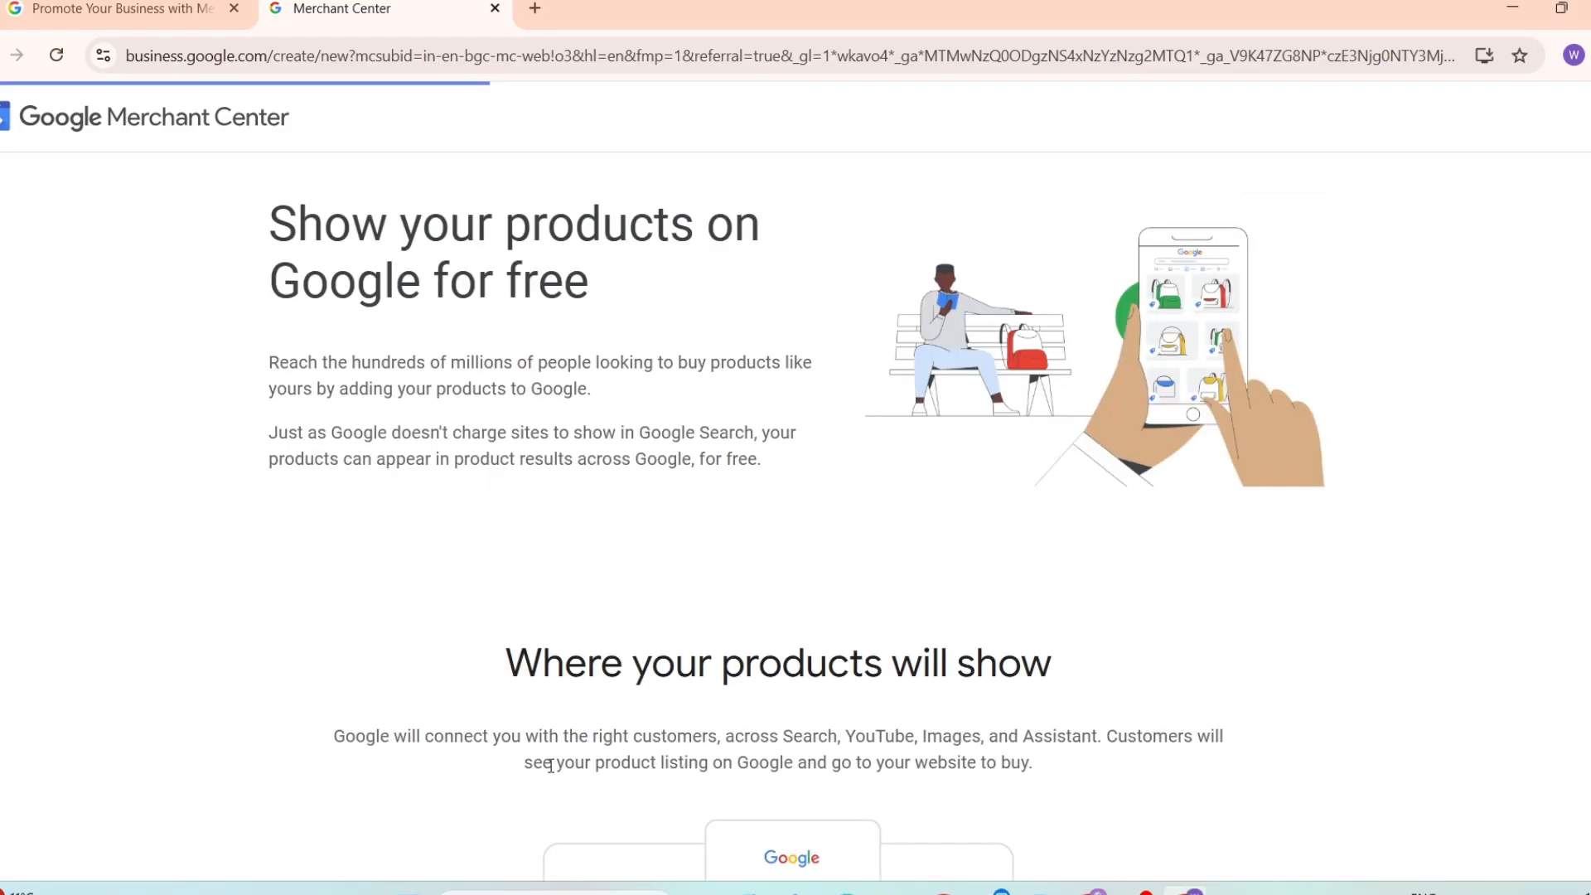
Step: Review the free product listings overview and its requirements, and continue to the business info form
{"action": "scroll", "coordinate": [614, 396], "scroll_direction": "down", "scroll_amount": 1}
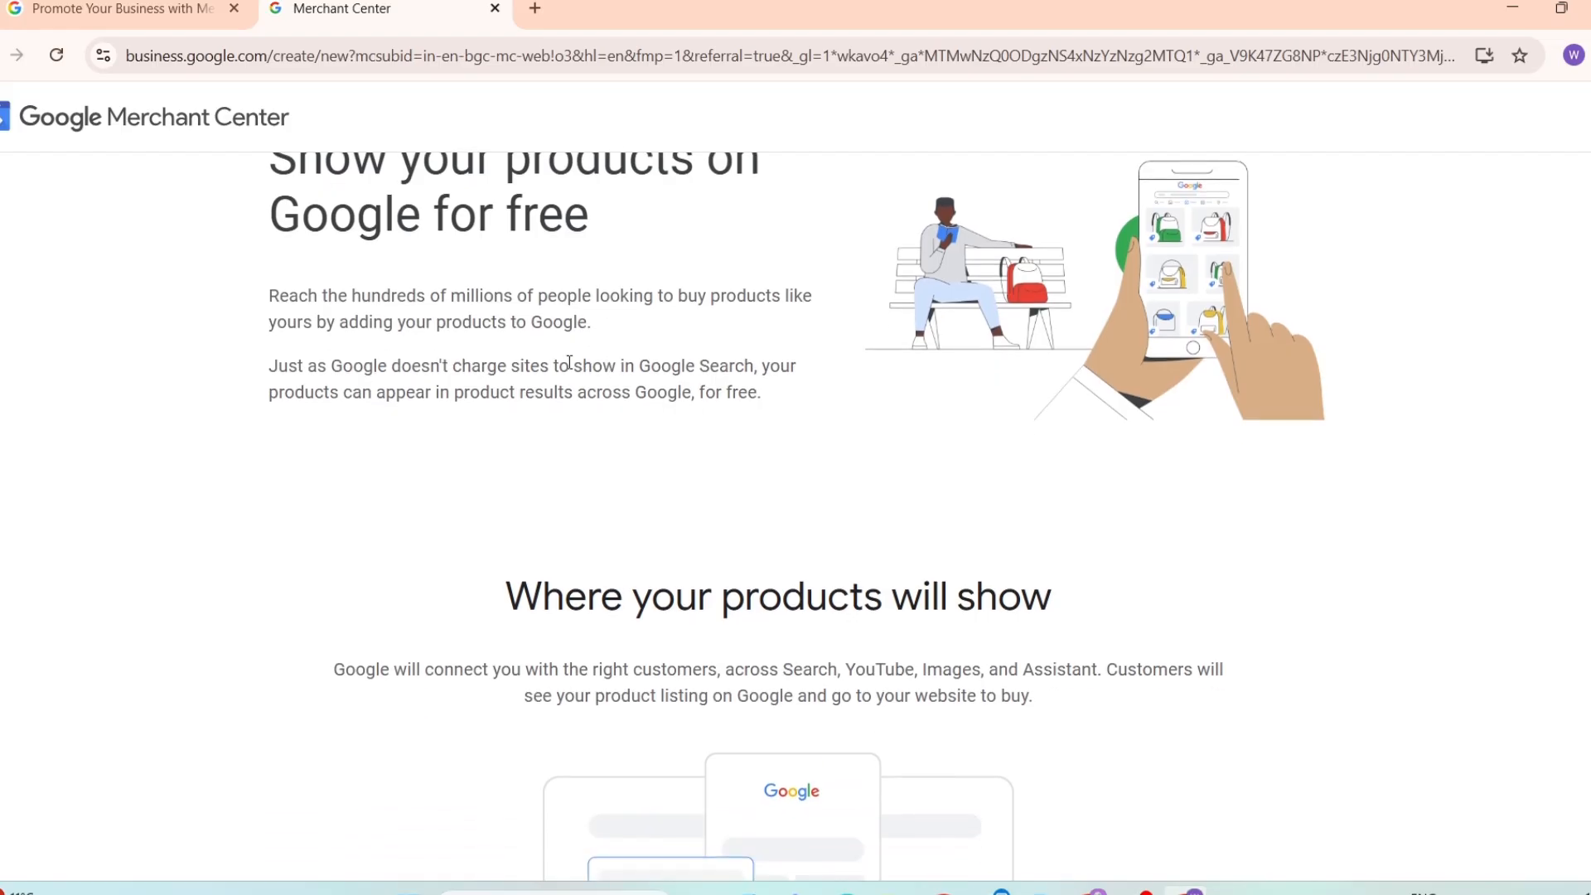
{"action": "scroll", "coordinate": [531, 342], "scroll_direction": "up", "scroll_amount": 2}
{"action": "scroll", "coordinate": [507, 383], "scroll_direction": "down", "scroll_amount": 5}
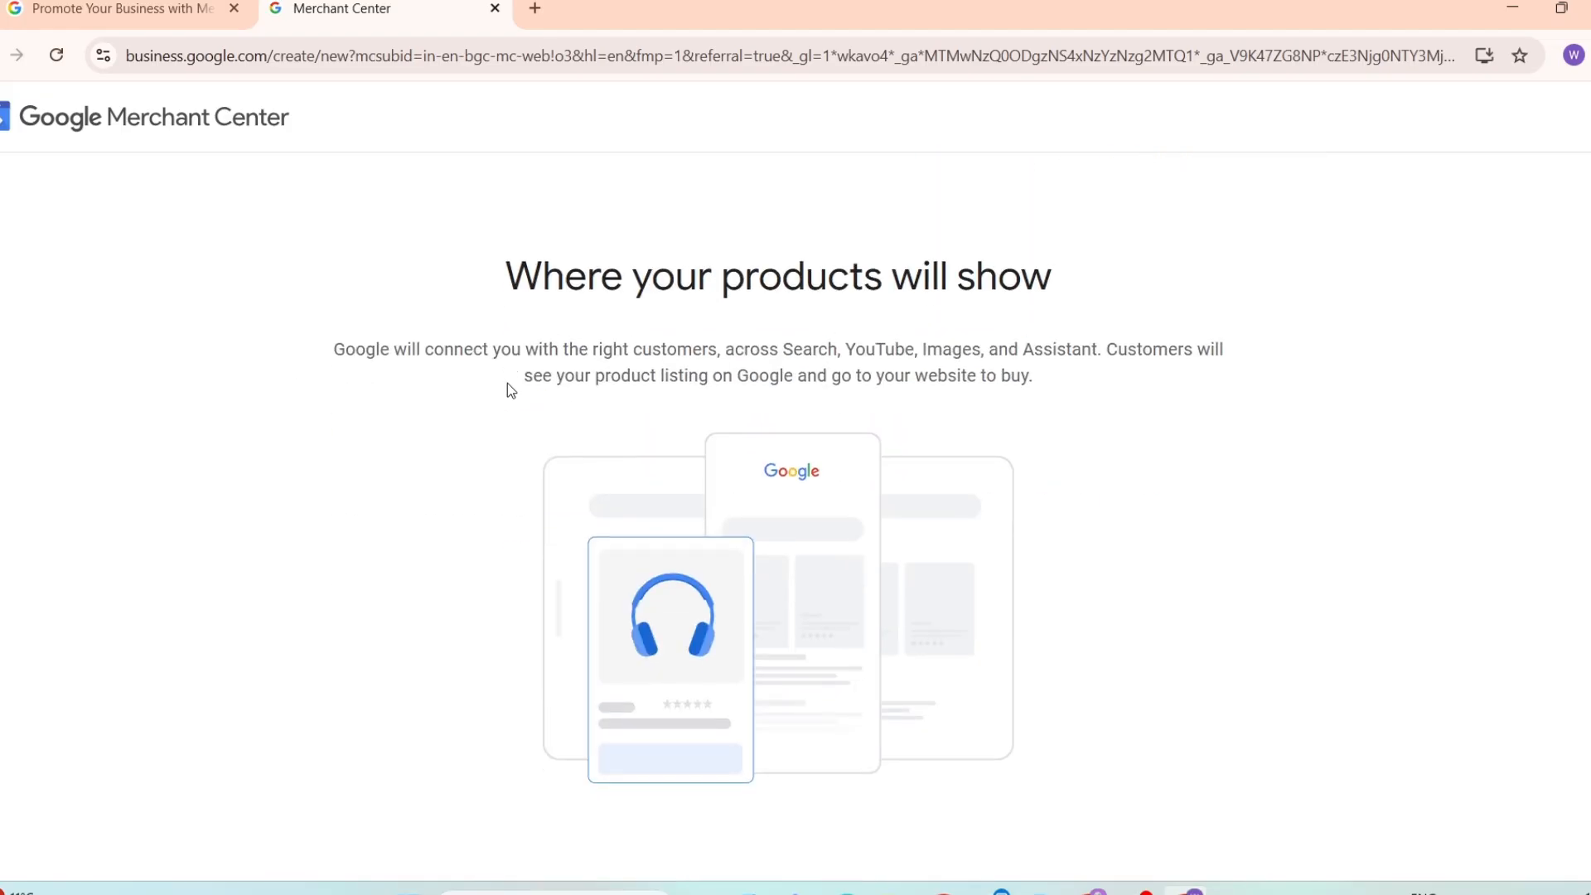
{"action": "scroll", "coordinate": [507, 382], "scroll_direction": "up", "scroll_amount": 3}
{"action": "scroll", "coordinate": [508, 383], "scroll_direction": "up", "scroll_amount": 2}
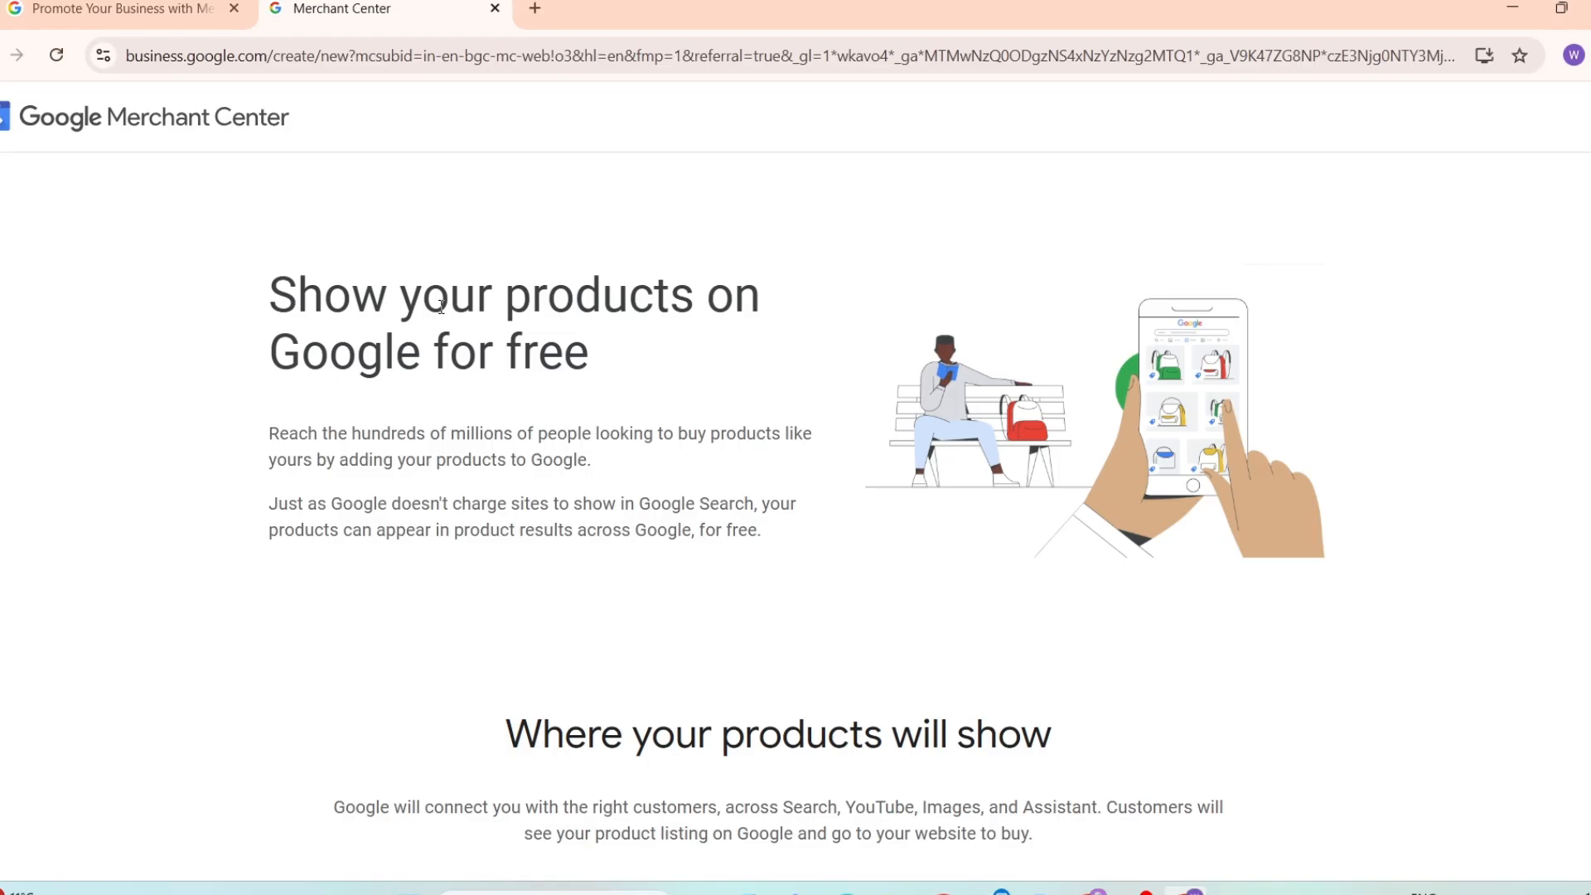
{"action": "scroll", "coordinate": [503, 556], "scroll_direction": "down", "scroll_amount": 10}
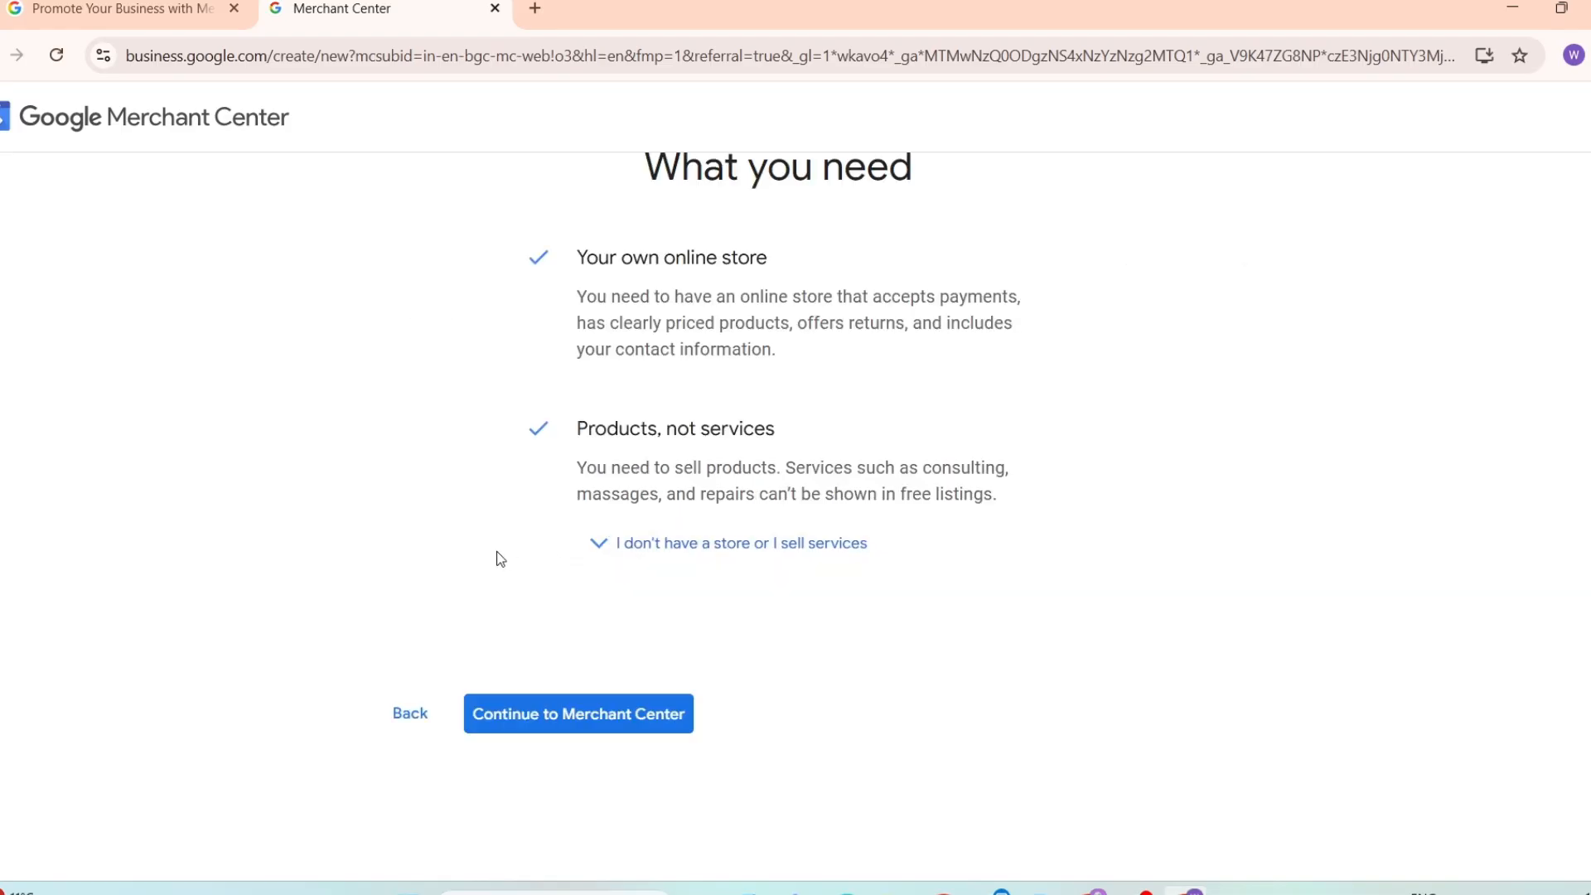
{"action": "left_click", "coordinate": [615, 718]}
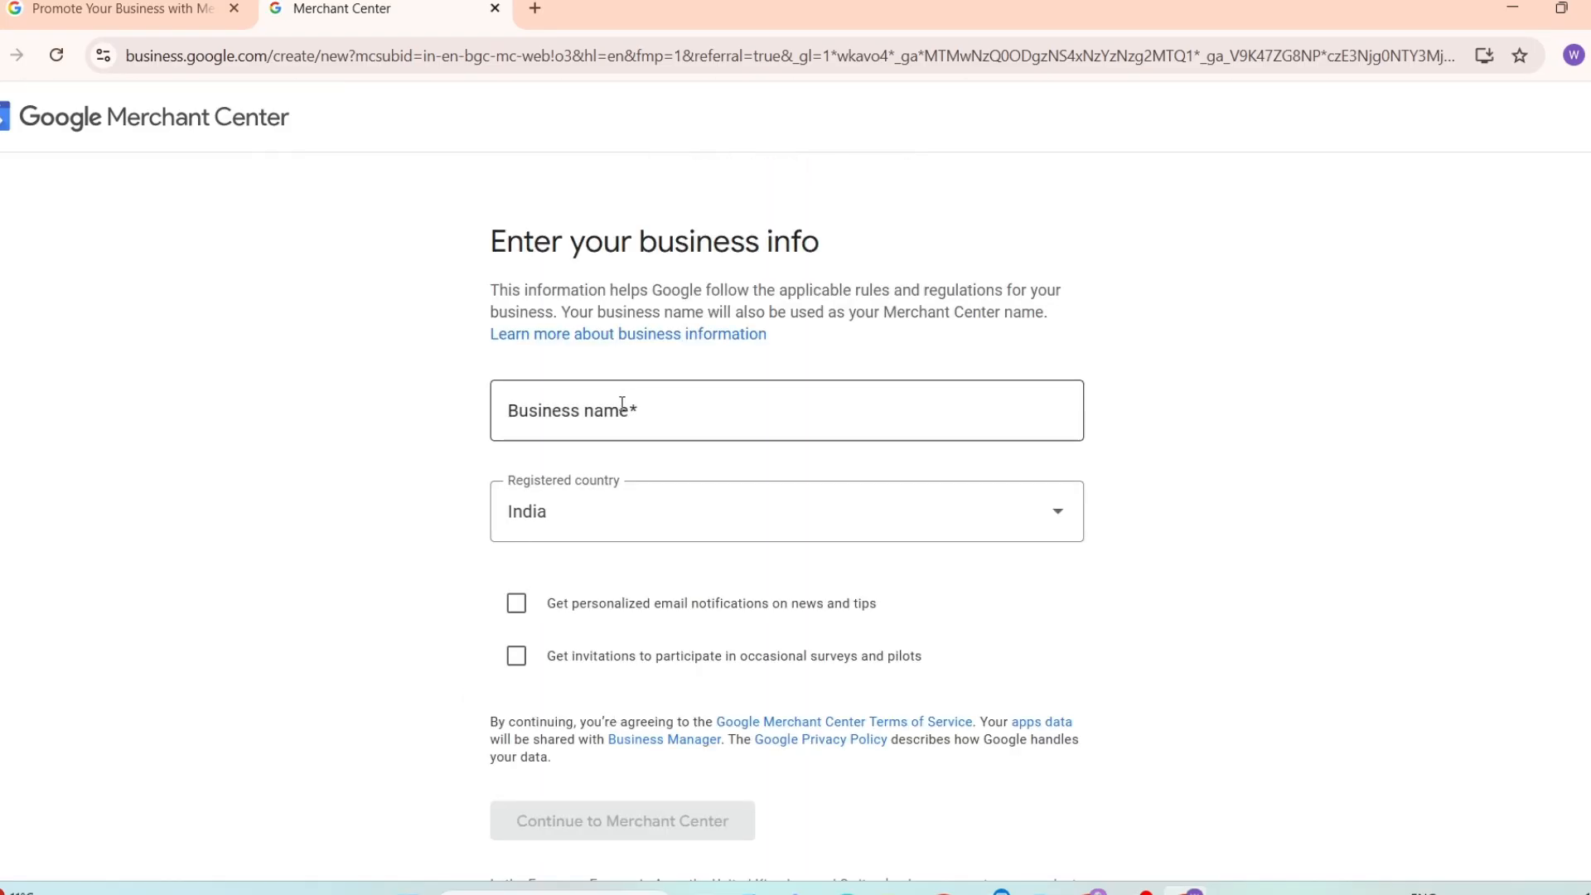
Step: Enter WoonBicx as the business name with India as the registered country, and submit the business info without opting into notifications or surveys
{"action": "left_click", "coordinate": [622, 404]}
{"action": "type", "text": "WoonBi"}
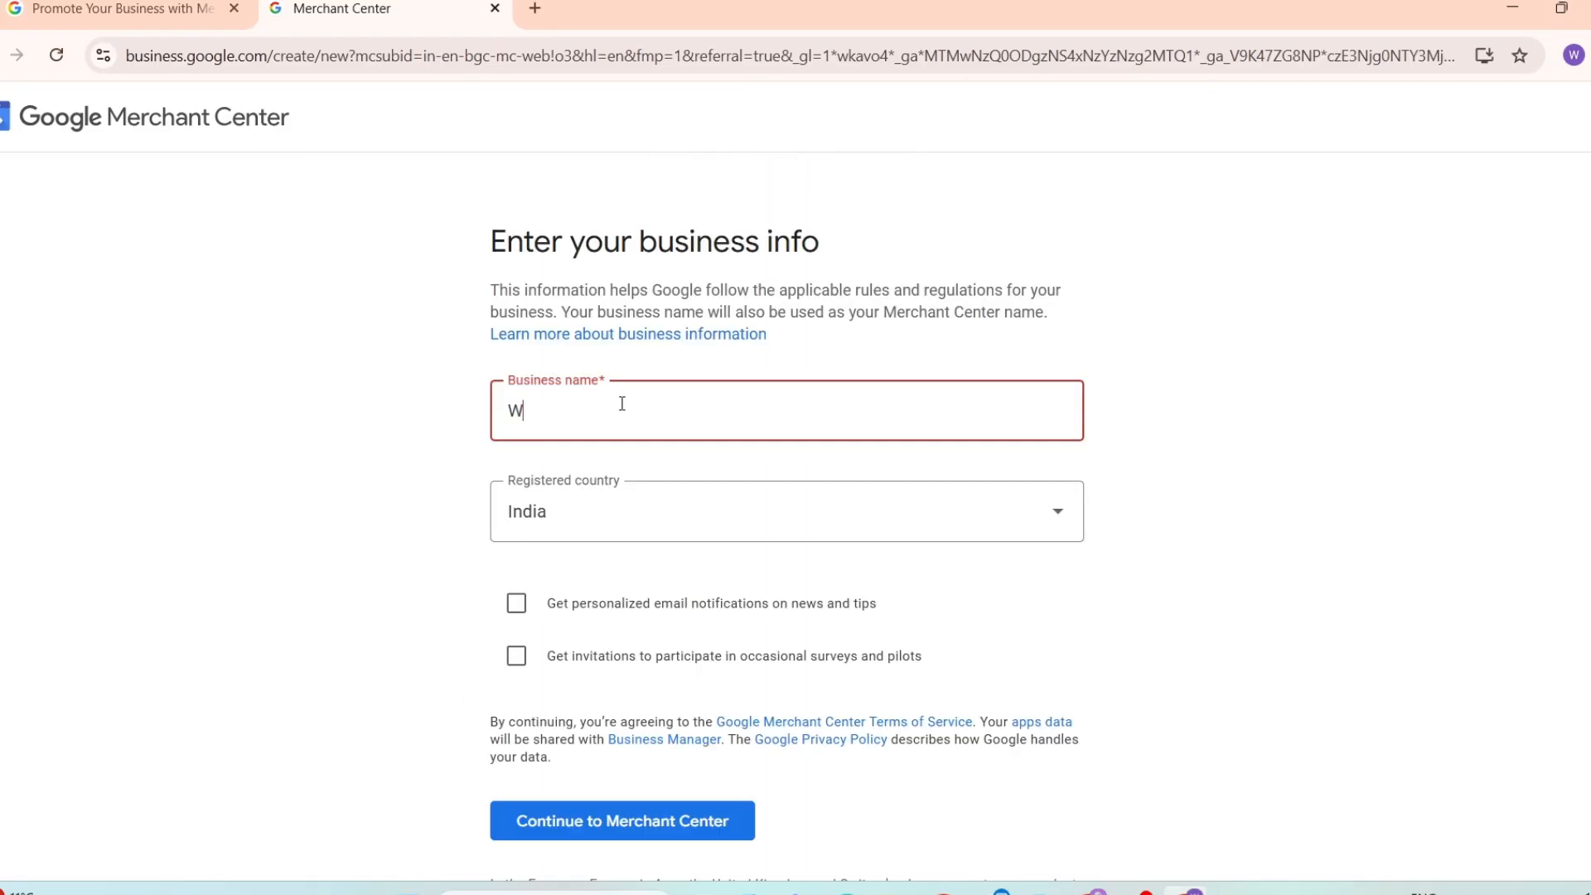
{"action": "type", "text": "cx"}
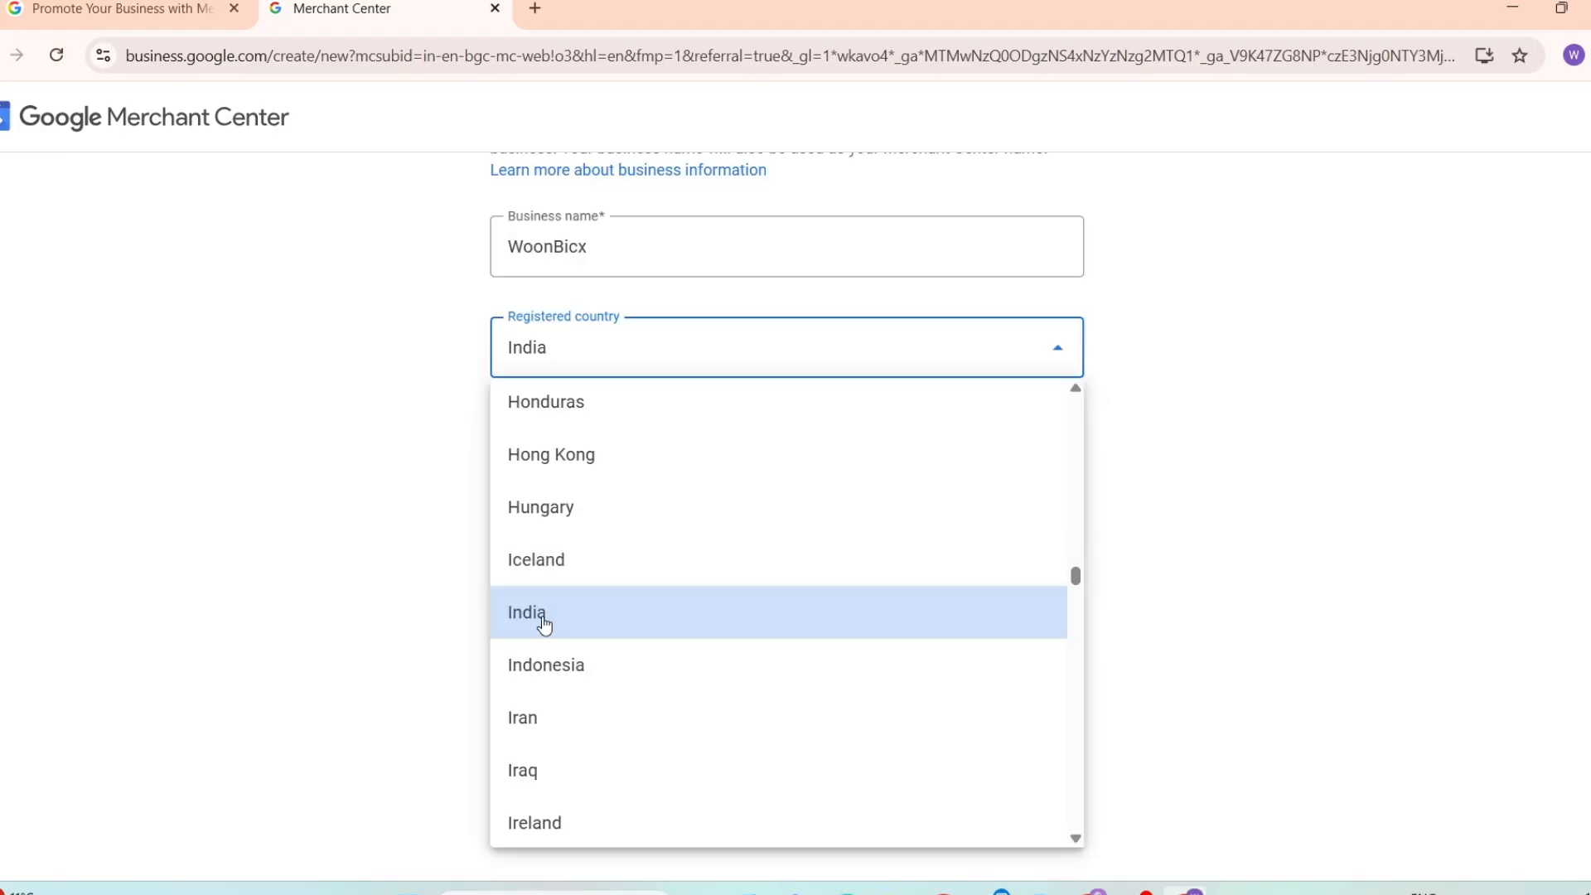
{"action": "left_click", "coordinate": [543, 619]}
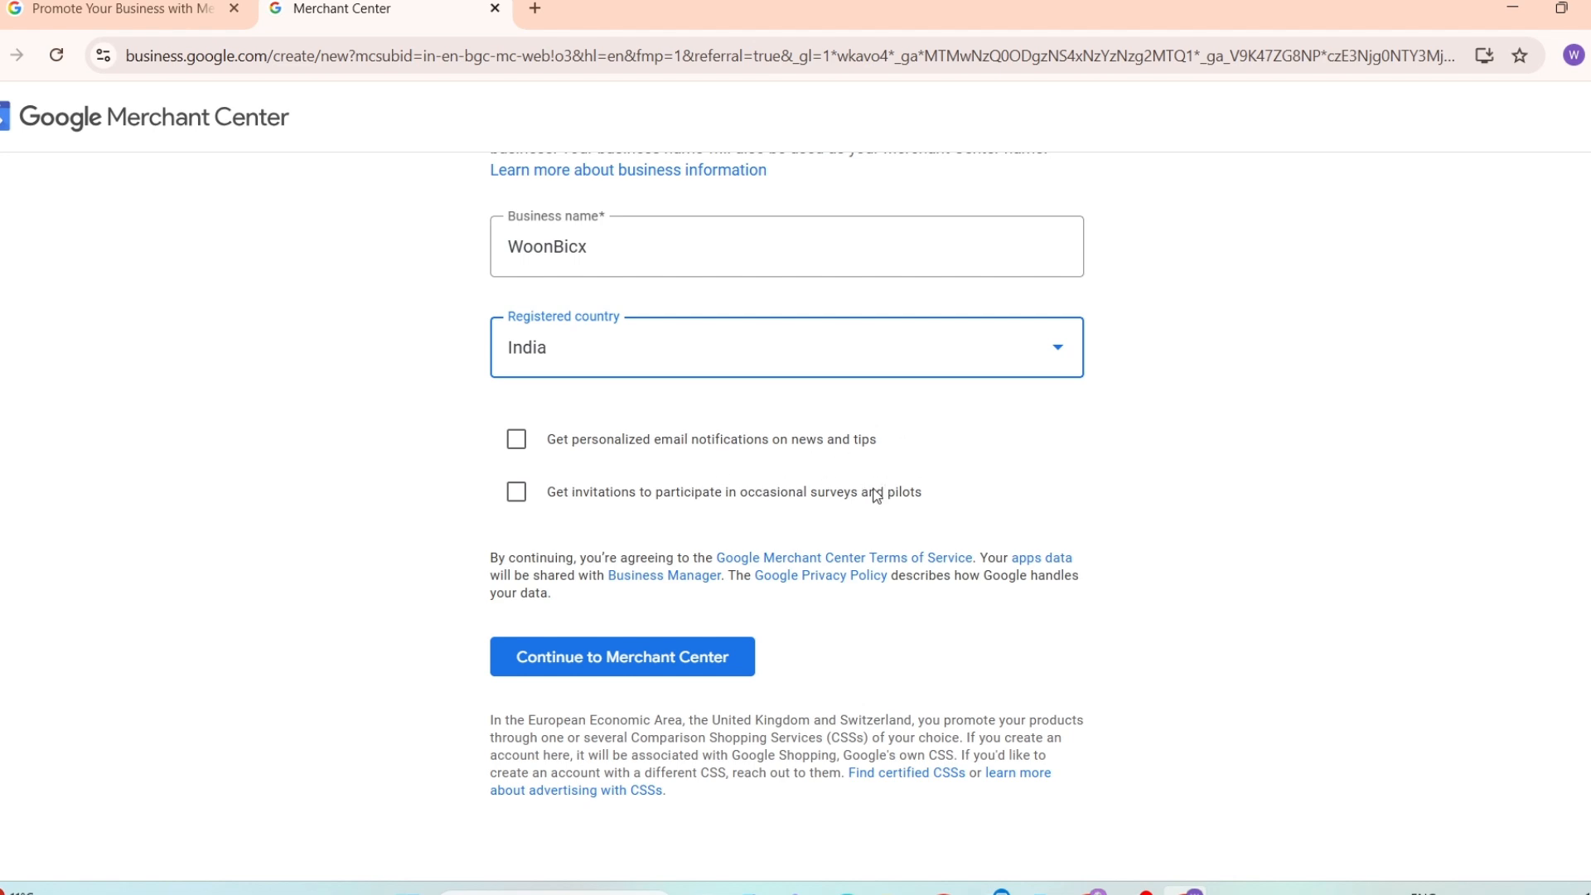
{"action": "scroll", "coordinate": [427, 588], "scroll_direction": "up", "scroll_amount": 2}
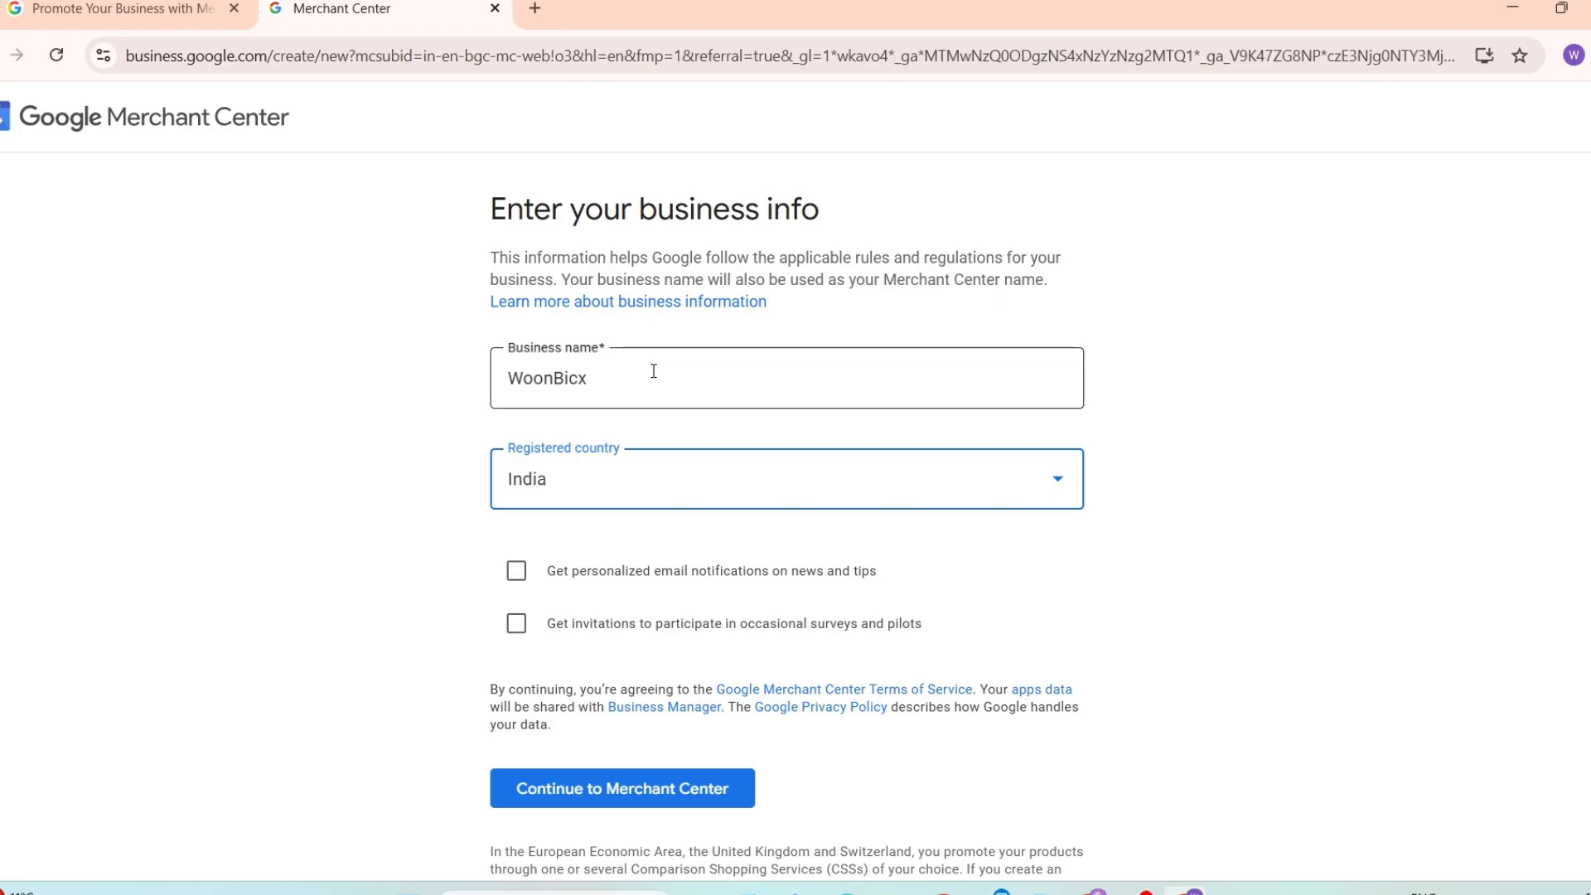
{"action": "scroll", "coordinate": [399, 518], "scroll_direction": "down", "scroll_amount": 2}
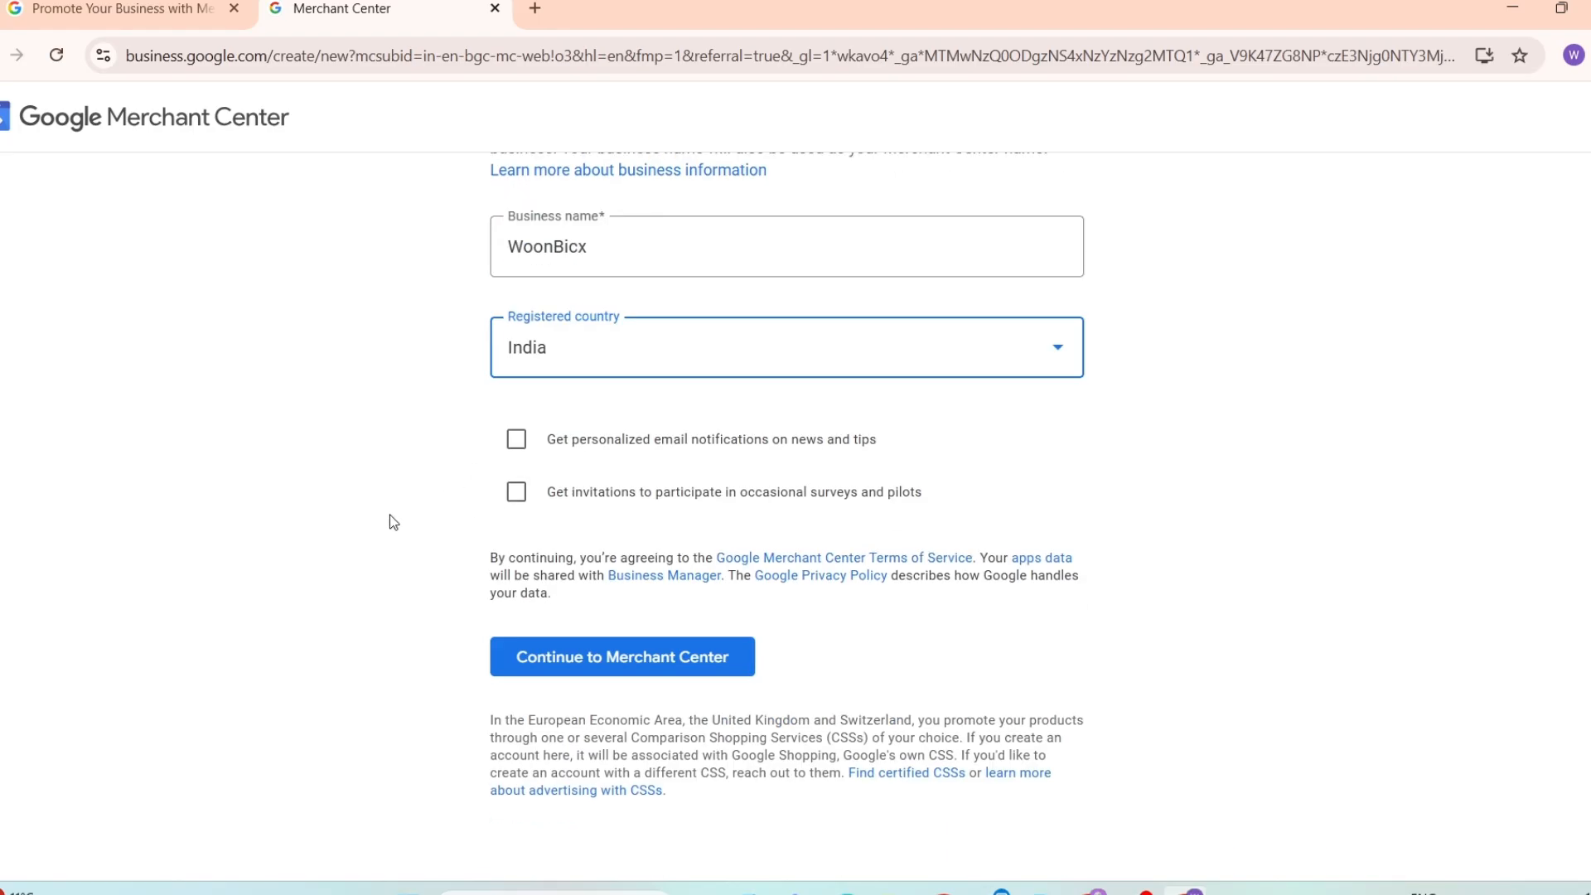
{"action": "left_click", "coordinate": [635, 657]}
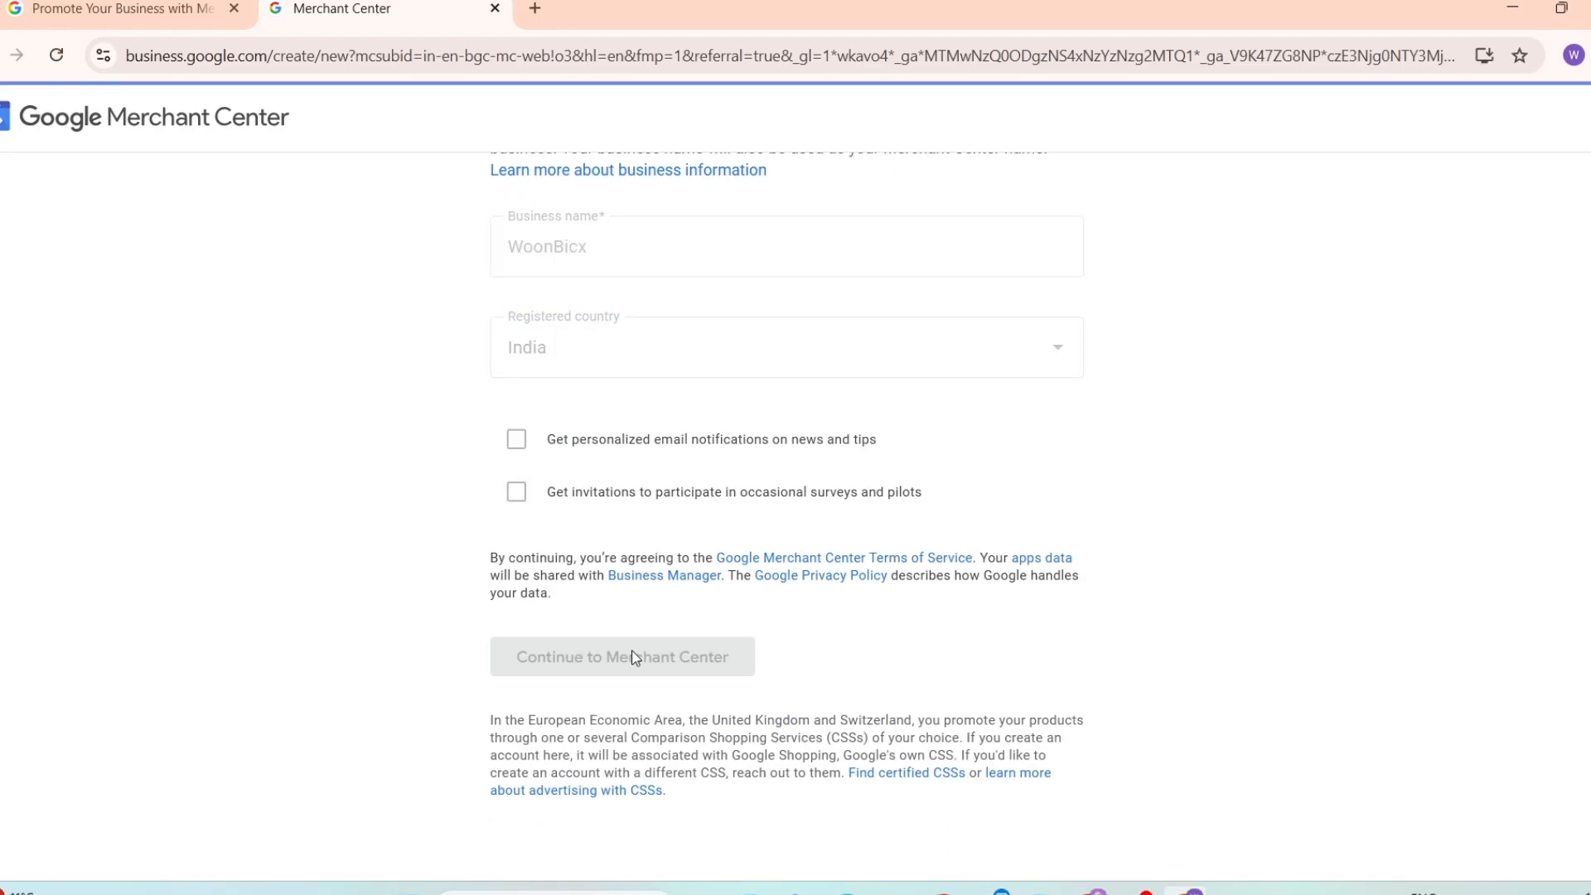
Step: Review the registered business address form and postpone filling it in
{"action": "scroll", "coordinate": [598, 400], "scroll_direction": "down", "scroll_amount": 3}
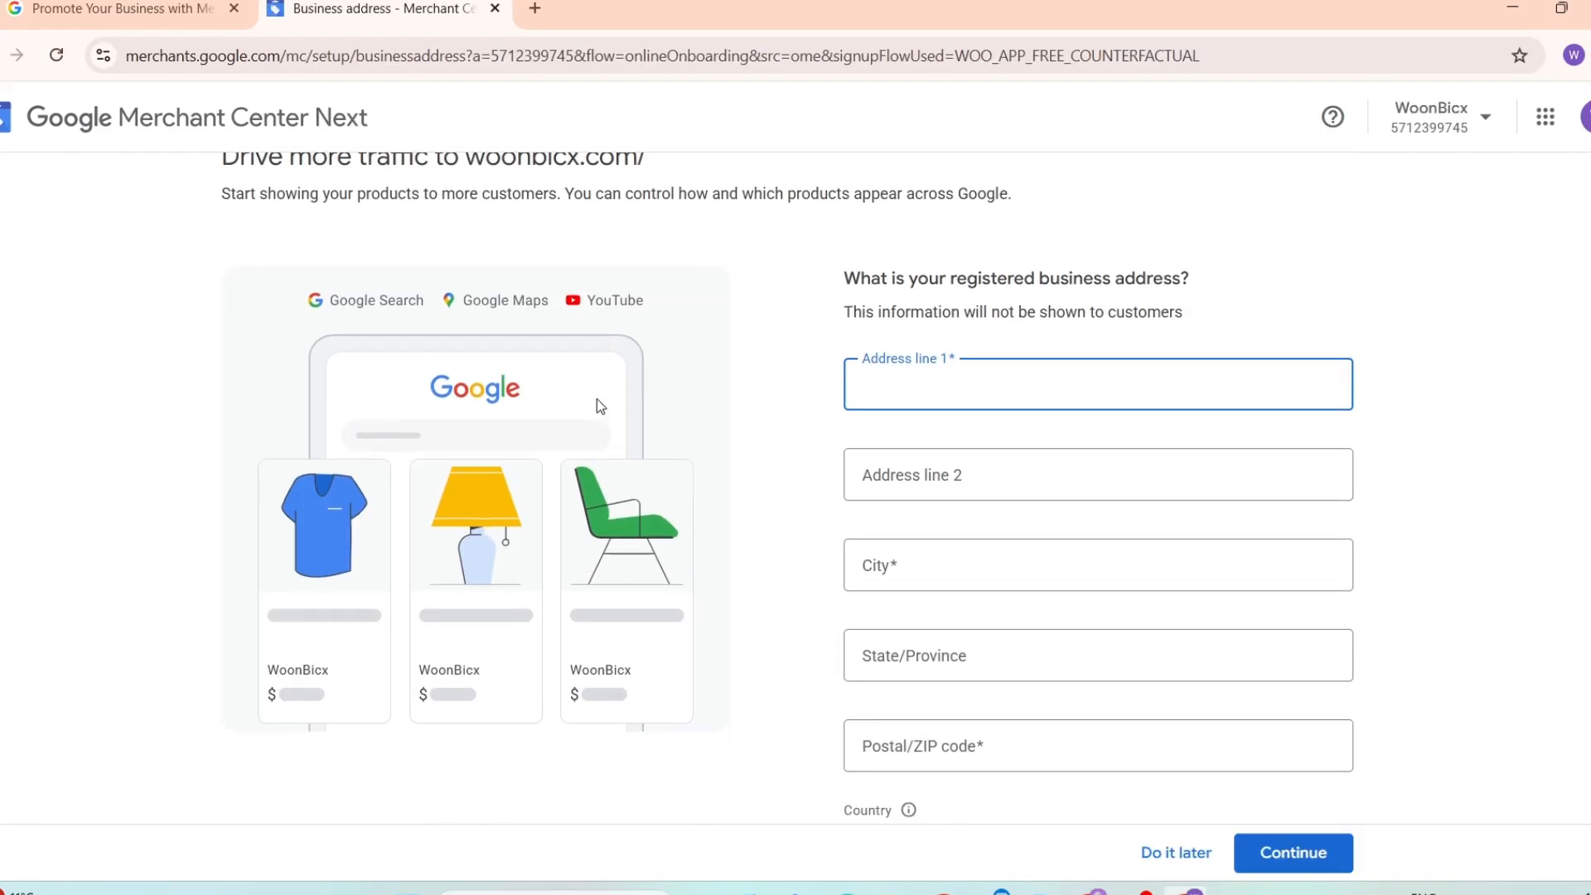
{"action": "scroll", "coordinate": [966, 610], "scroll_direction": "down", "scroll_amount": 1}
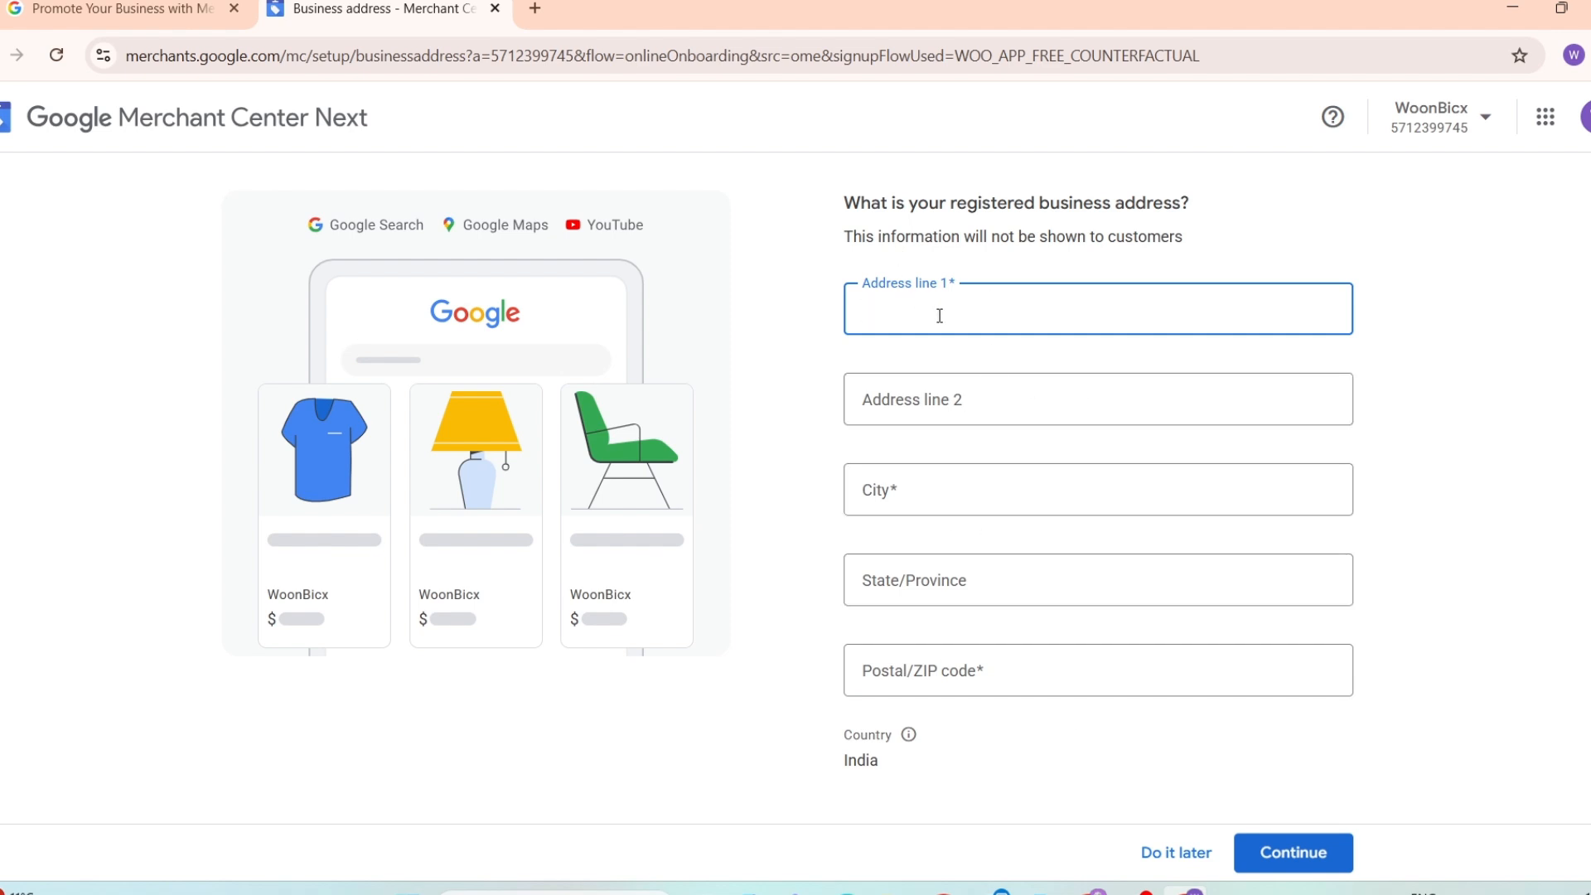
{"action": "left_click", "coordinate": [1165, 853]}
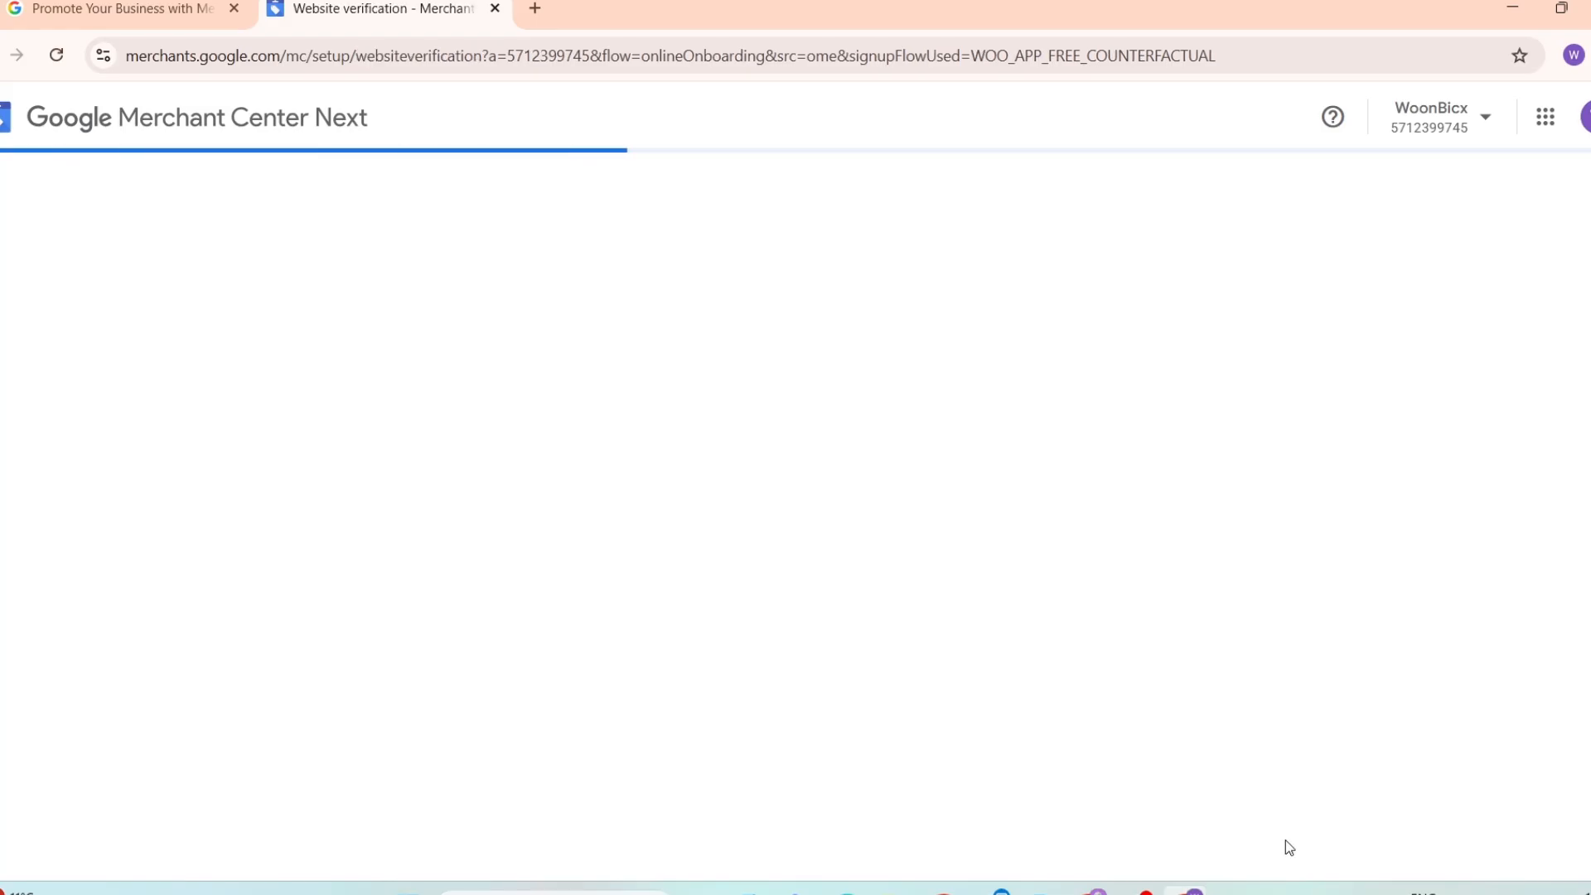
Step: Switch the verification code recipient to a custom e-mail on the store's domain and back to the suggested store e-mail
{"action": "left_click_drag", "start_coordinate": [844, 383], "coordinate": [1046, 370]}
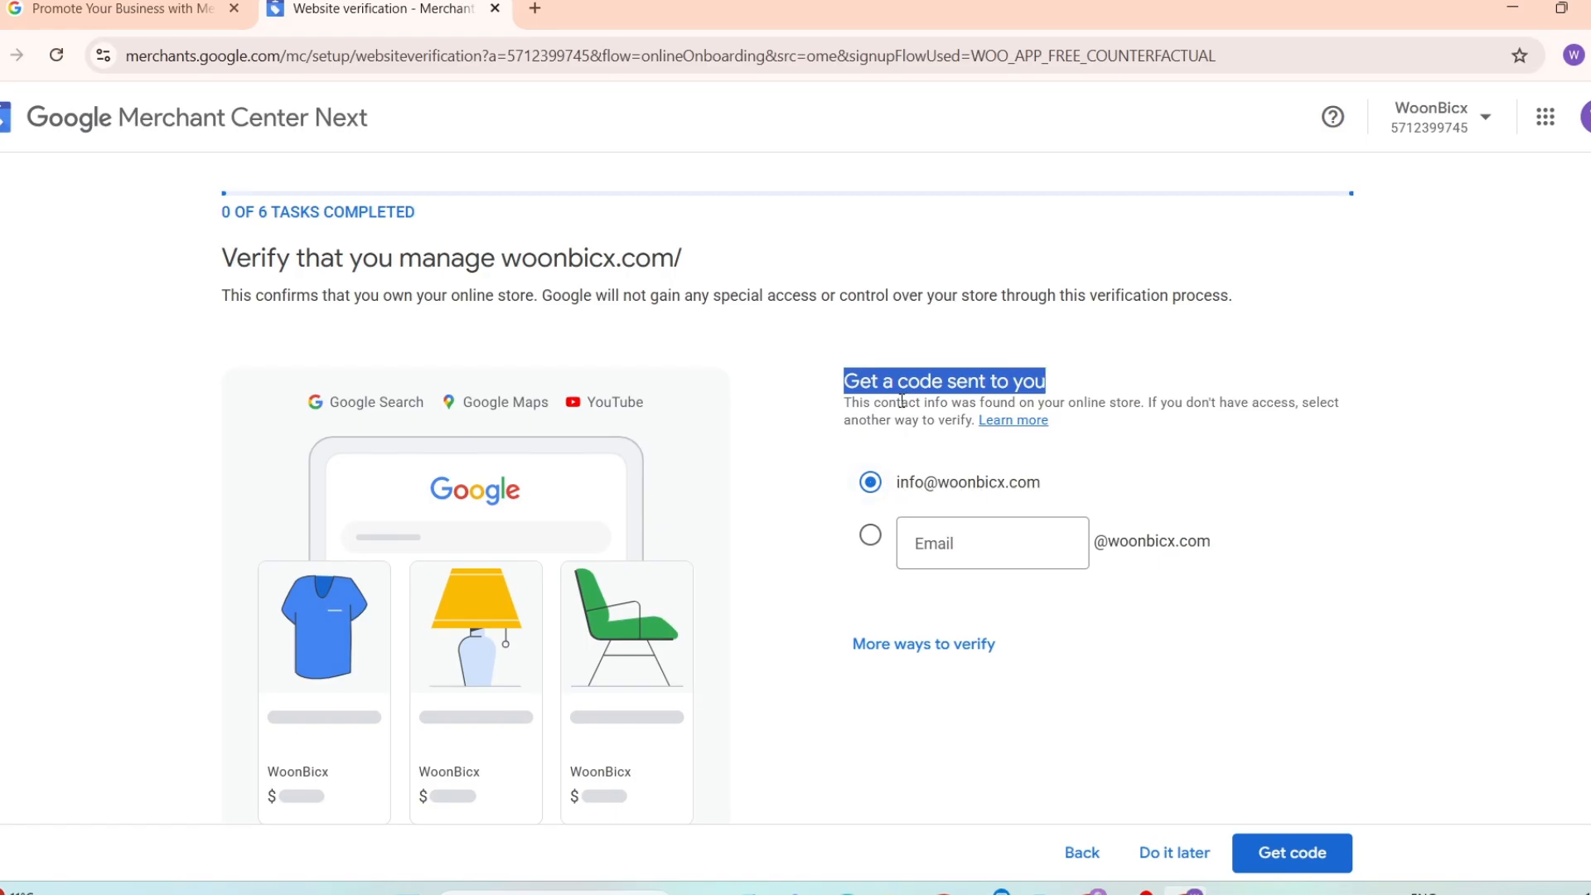
{"action": "left_click", "coordinate": [871, 406]}
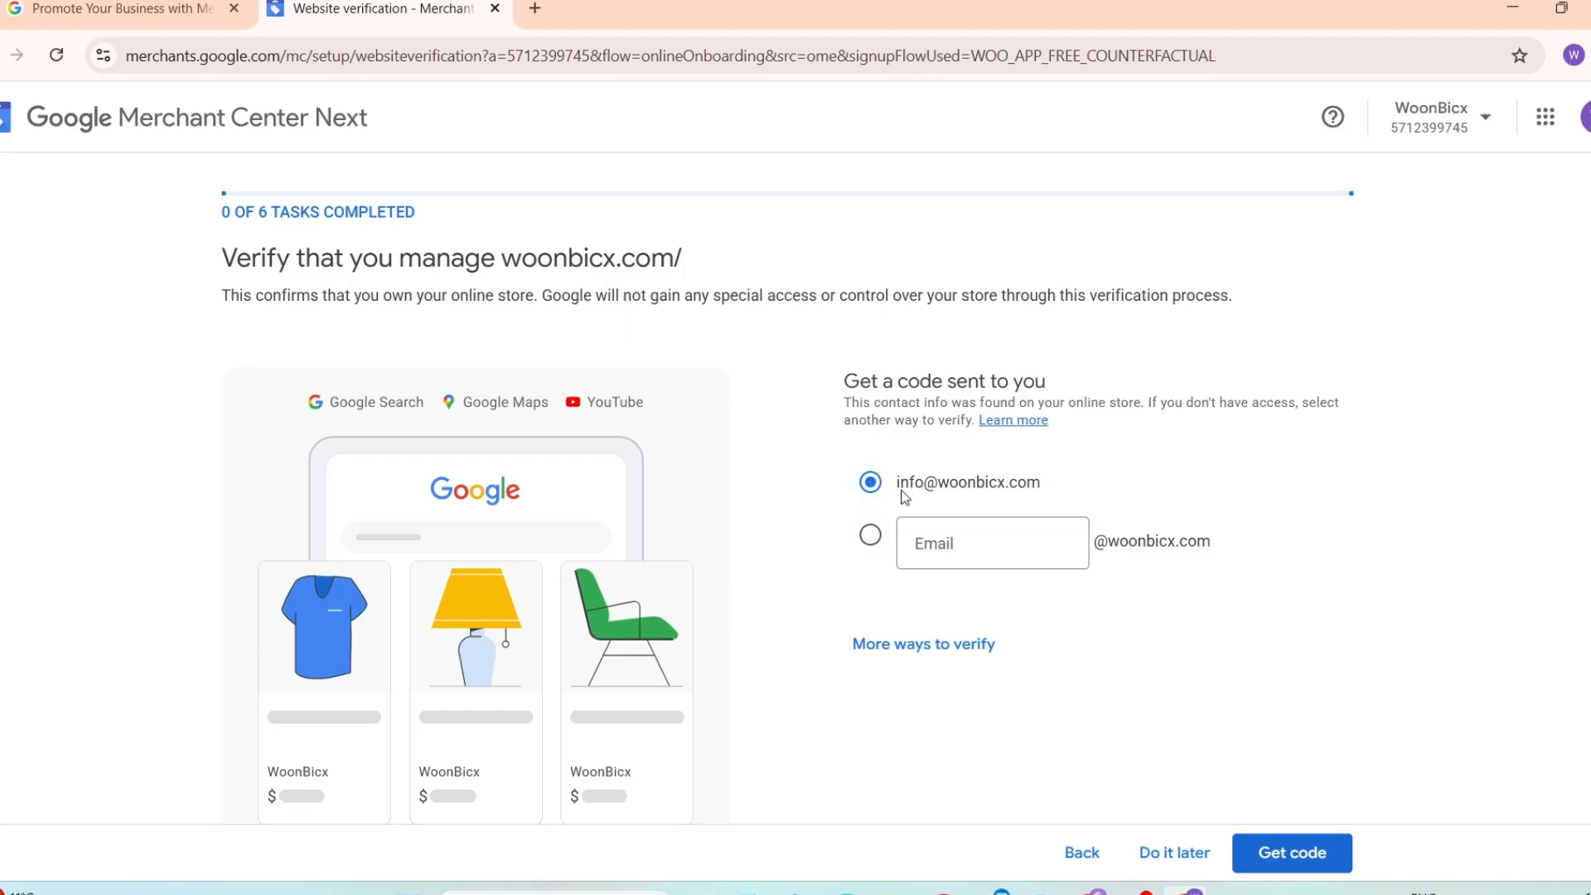
{"action": "left_click", "coordinate": [871, 537]}
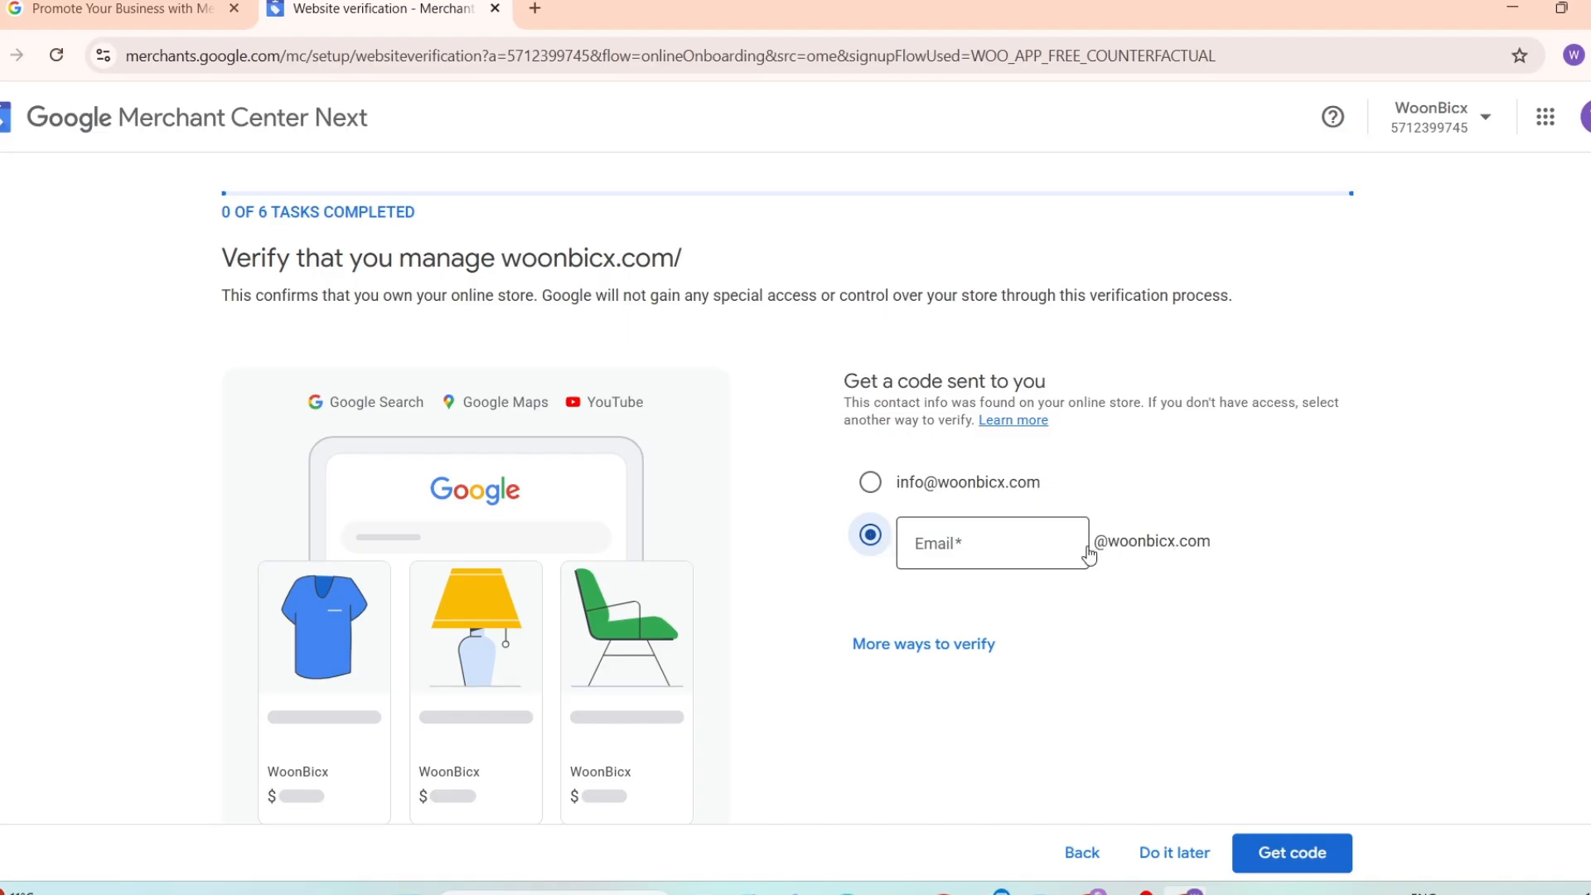
{"action": "left_click", "coordinate": [874, 487]}
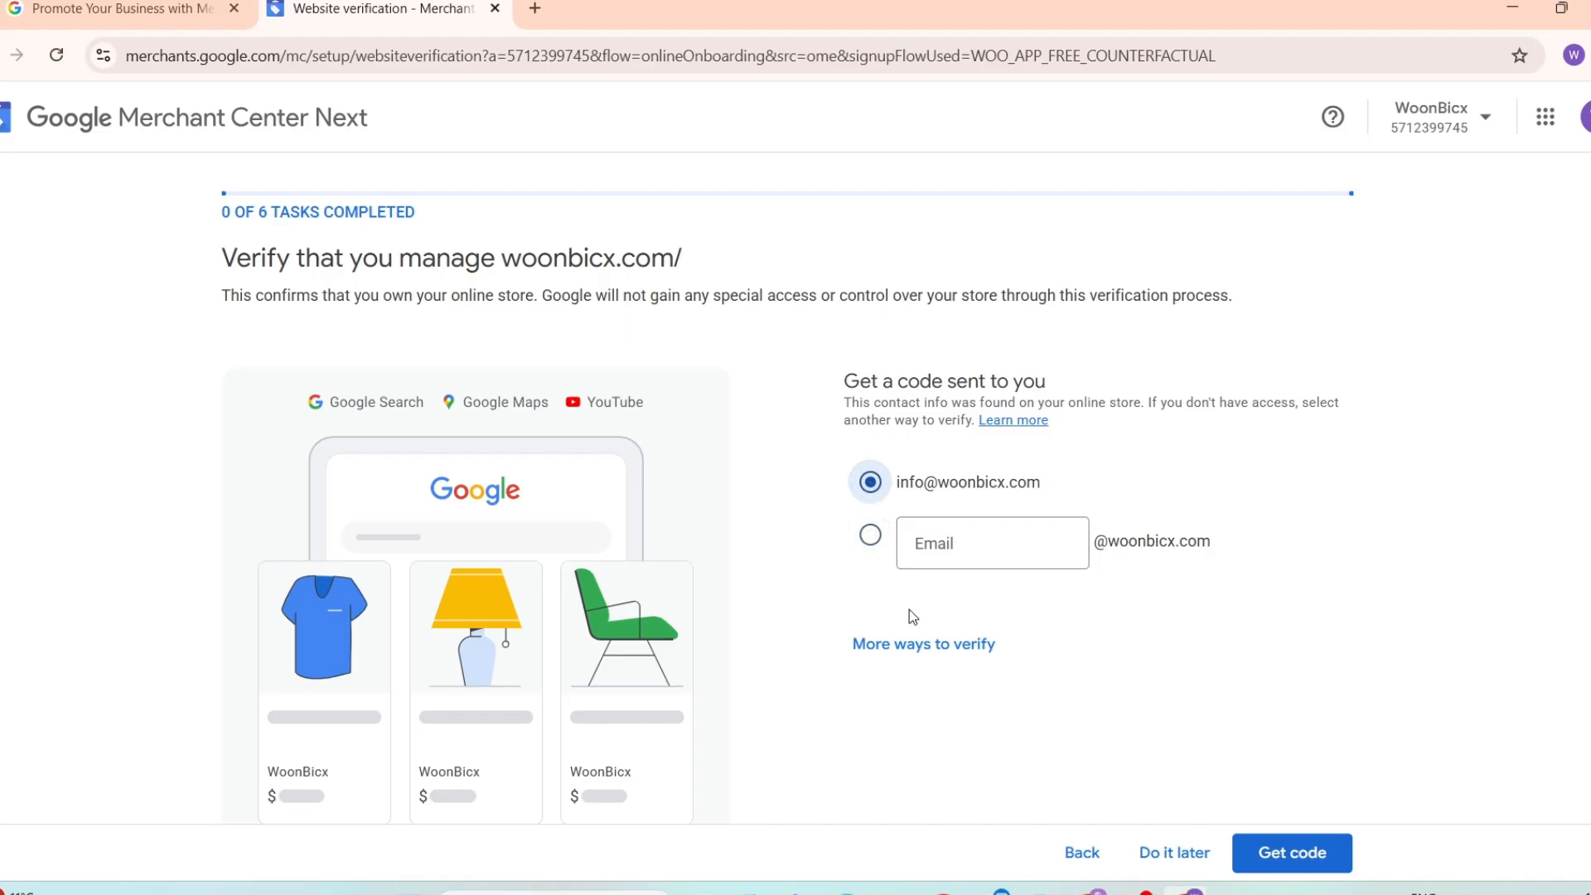
Step: Examine the HTML tag method among the other ways to verify, copying the generated tag and reading where it must be placed
{"action": "left_click", "coordinate": [900, 650]}
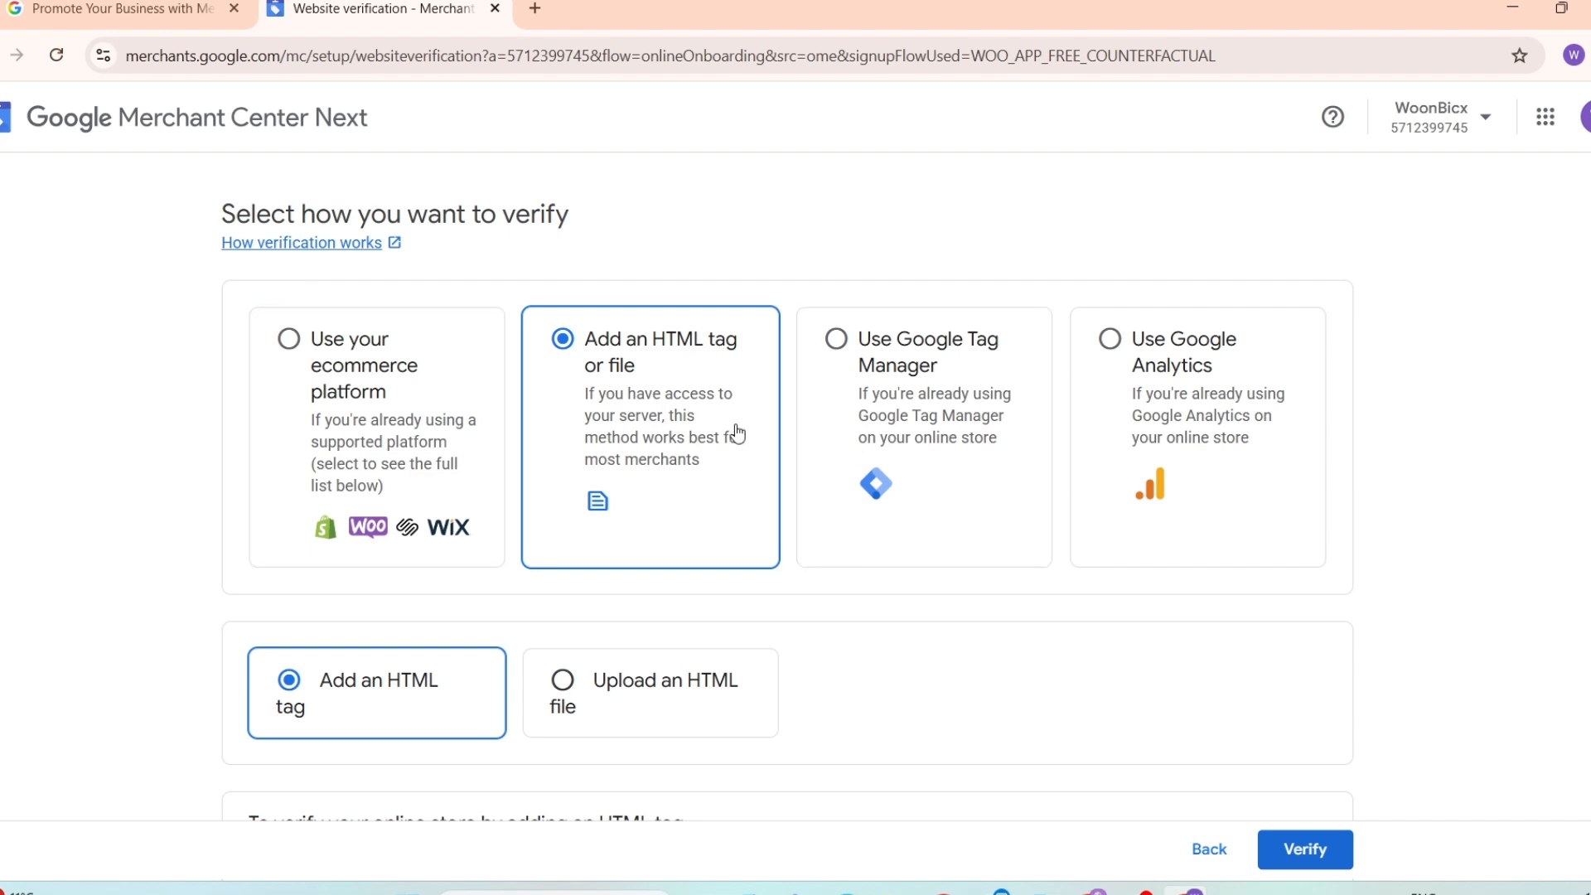
{"action": "scroll", "coordinate": [831, 572], "scroll_direction": "down", "scroll_amount": 5}
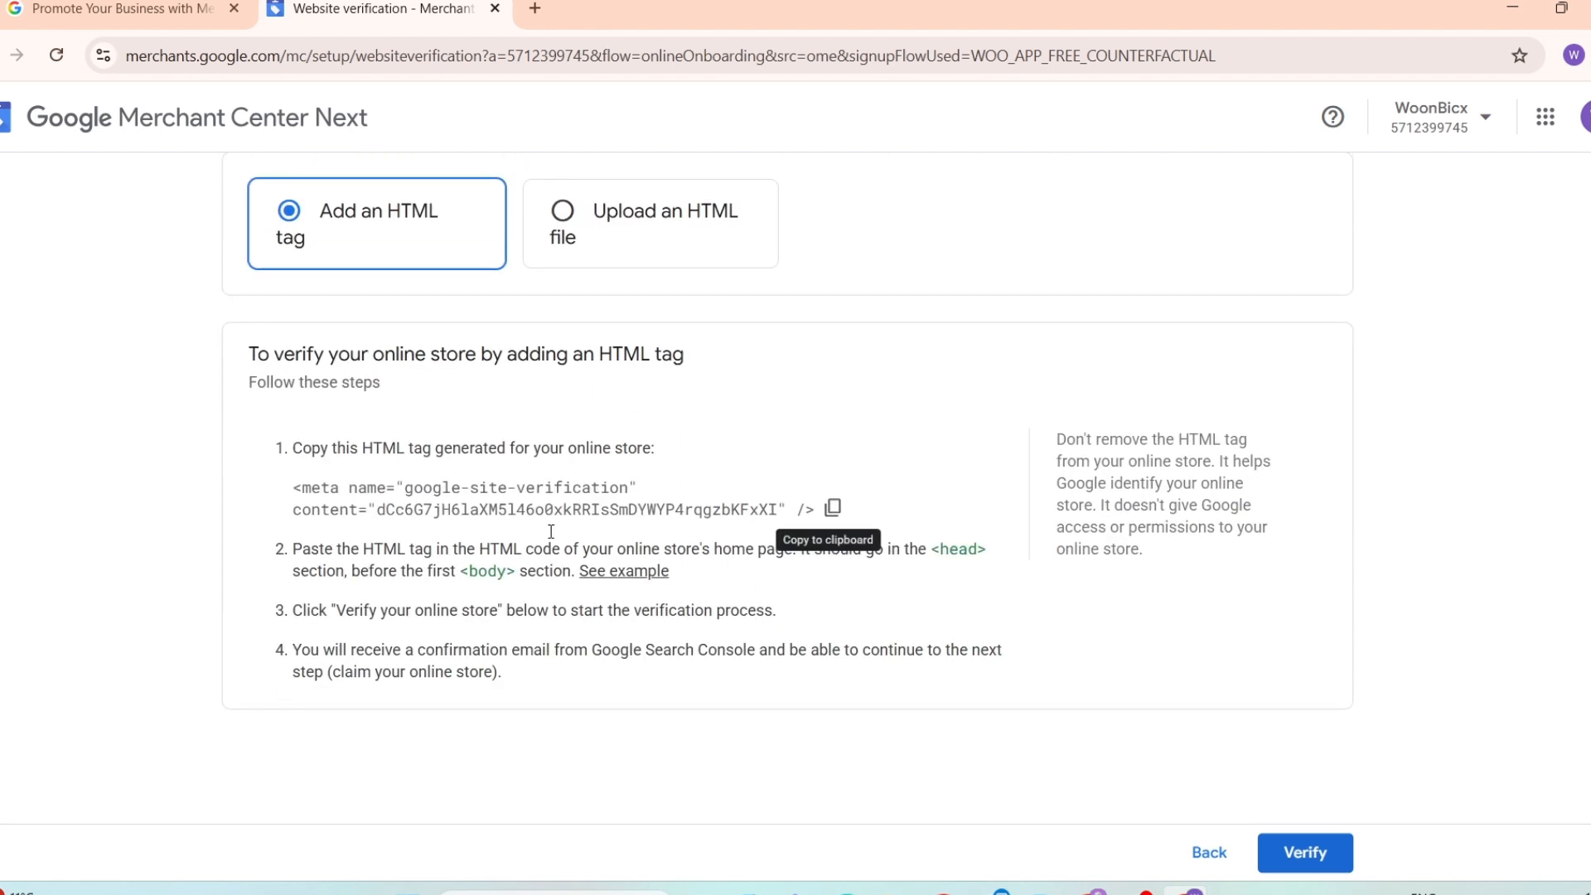
{"action": "left_click", "coordinate": [836, 512]}
{"action": "left_click_drag", "start_coordinate": [311, 501], "coordinate": [723, 518]}
{"action": "left_click", "coordinate": [840, 509]}
{"action": "left_click_drag", "start_coordinate": [936, 547], "coordinate": [899, 577]}
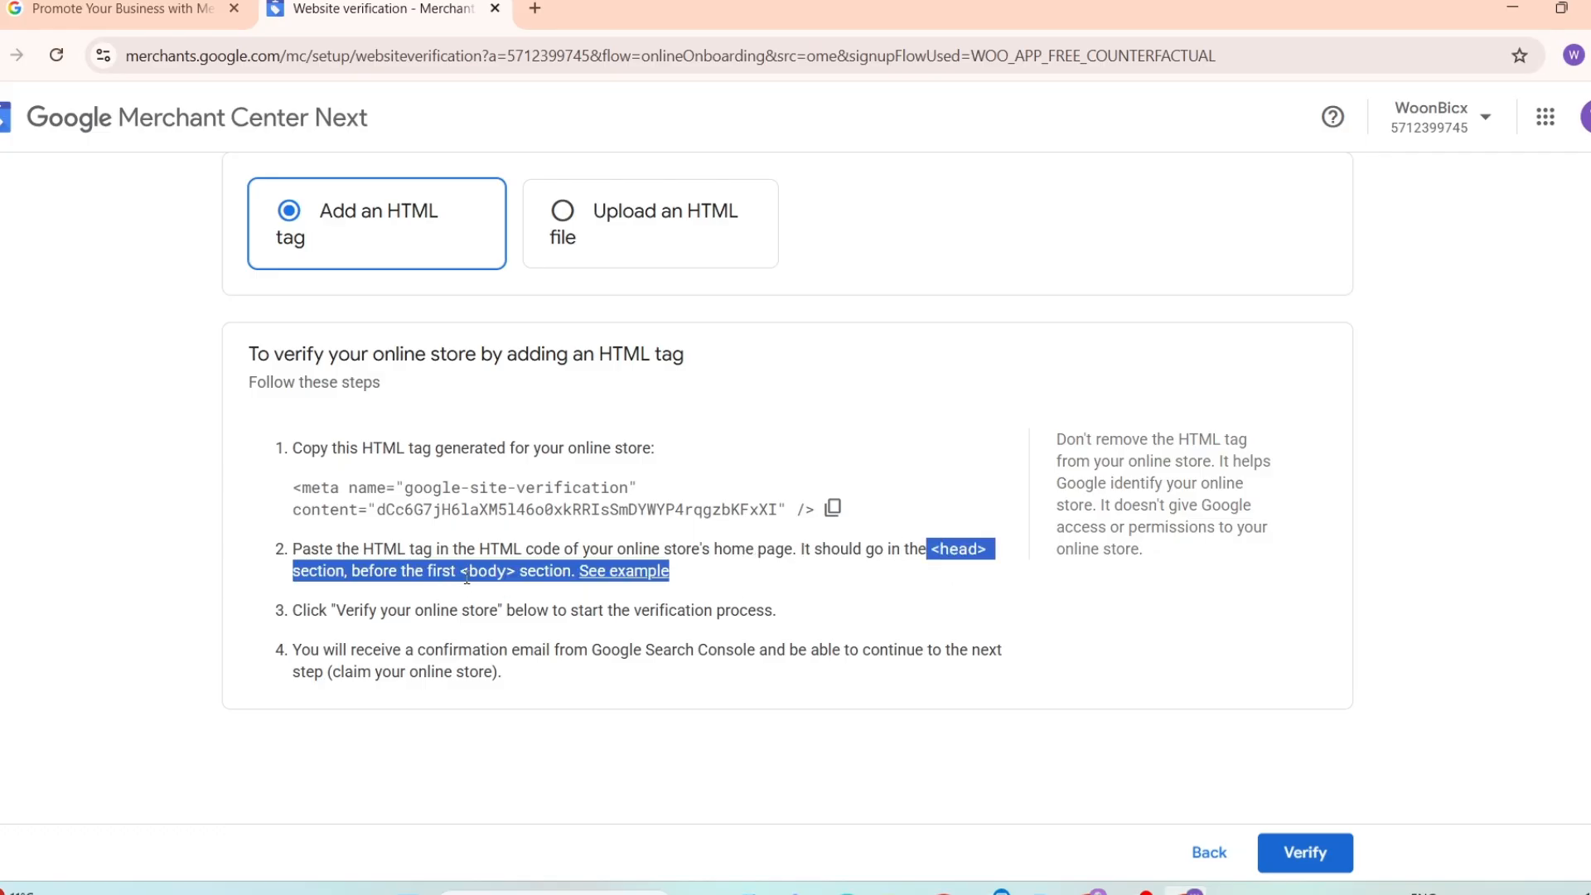
{"action": "left_click", "coordinate": [959, 540]}
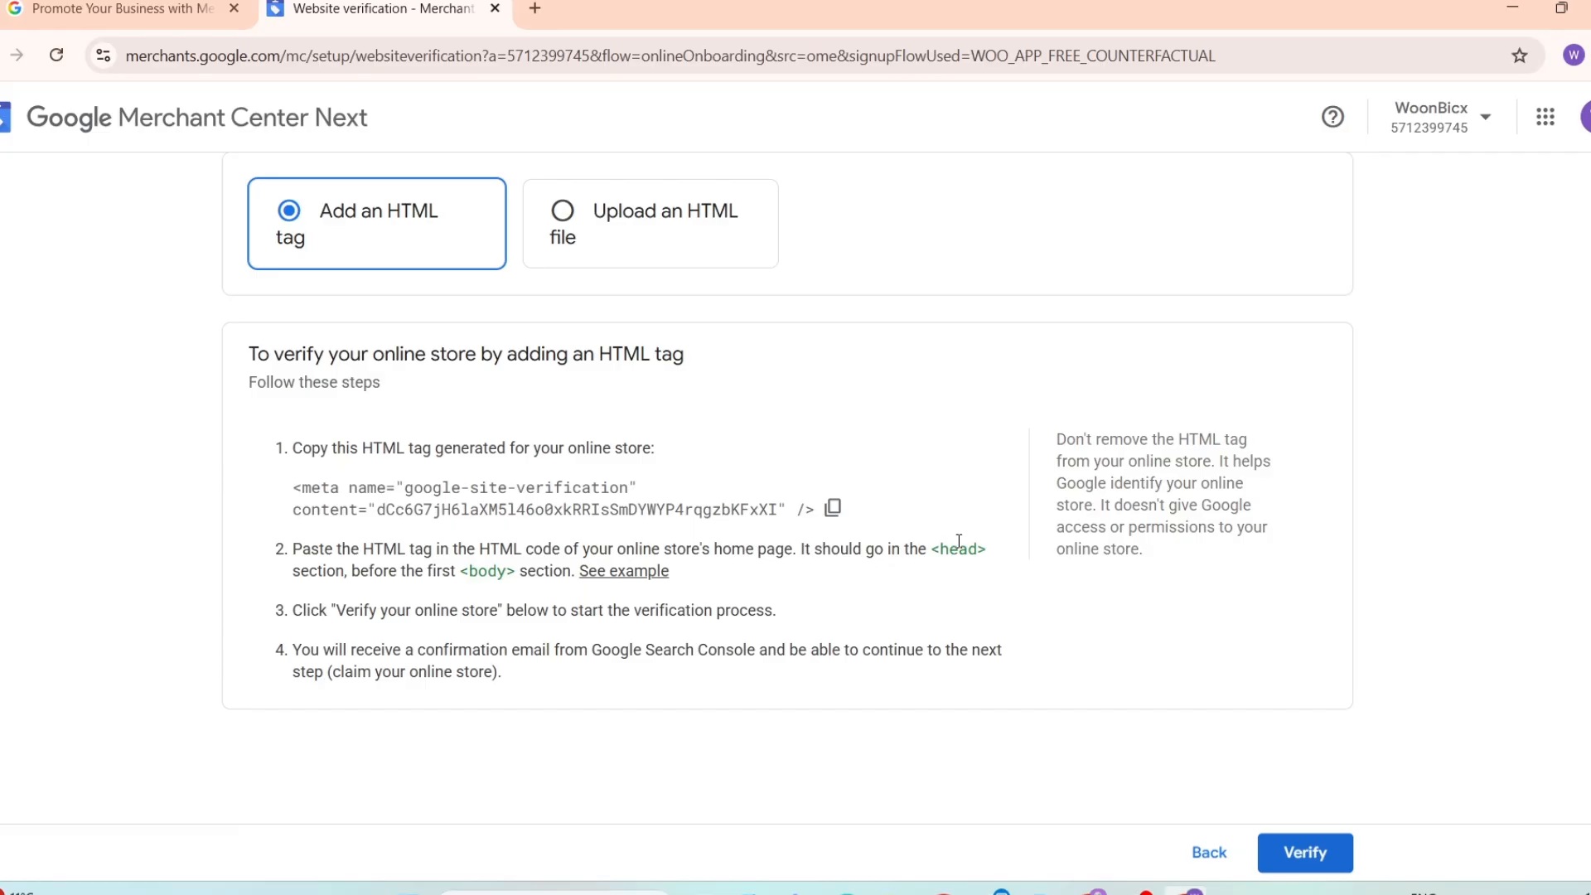
Step: Leave the alternative verification methods and postpone the website verification
{"action": "scroll", "coordinate": [957, 540], "scroll_direction": "up", "scroll_amount": 5}
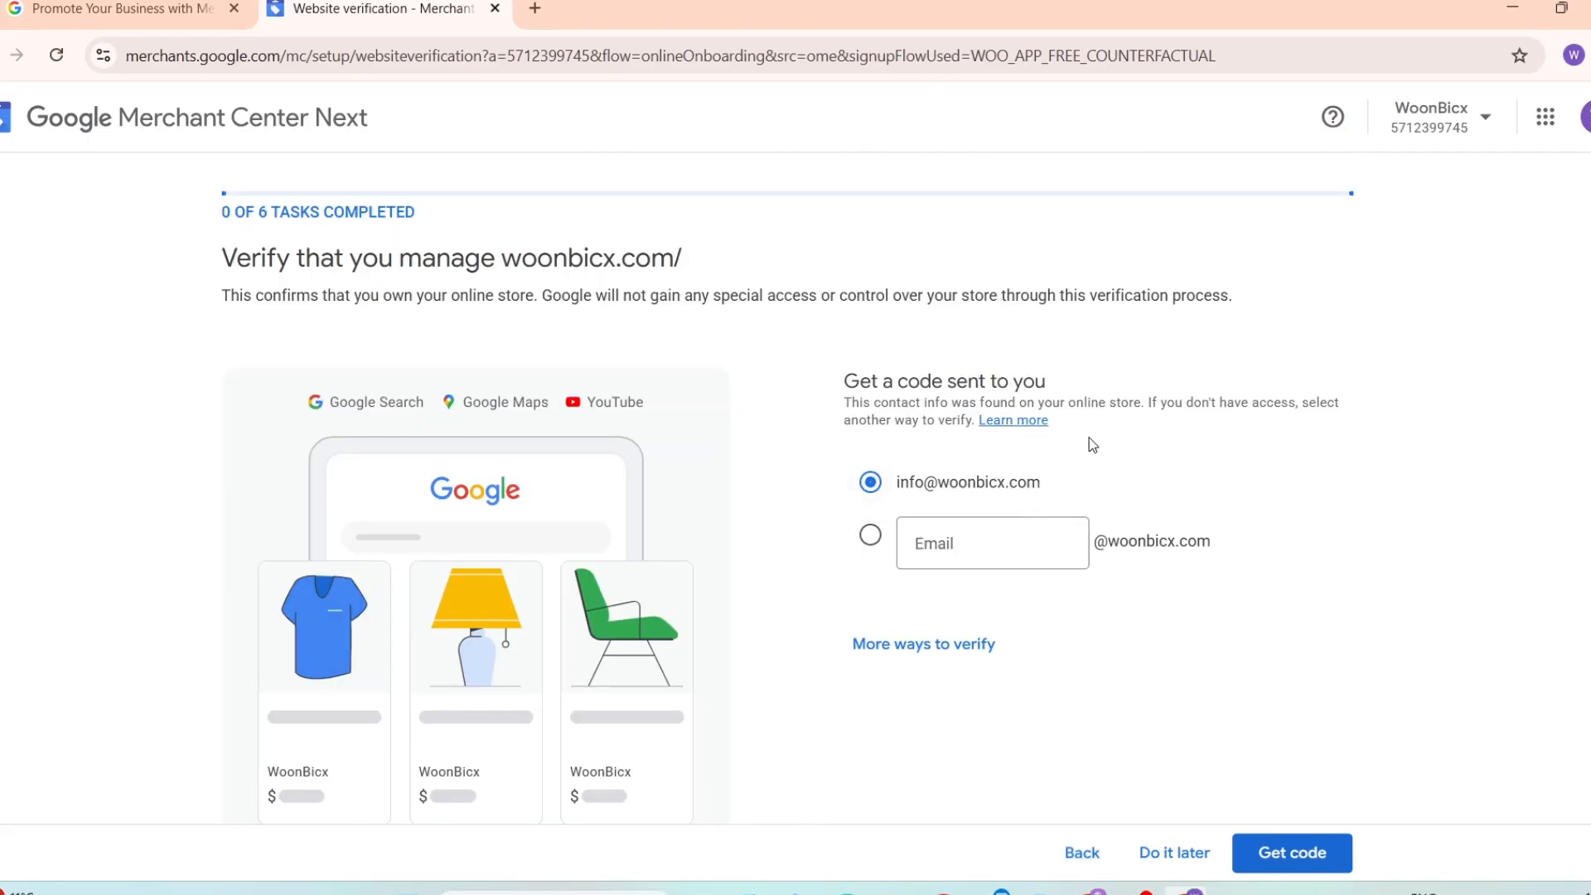
{"action": "left_click", "coordinate": [1180, 862]}
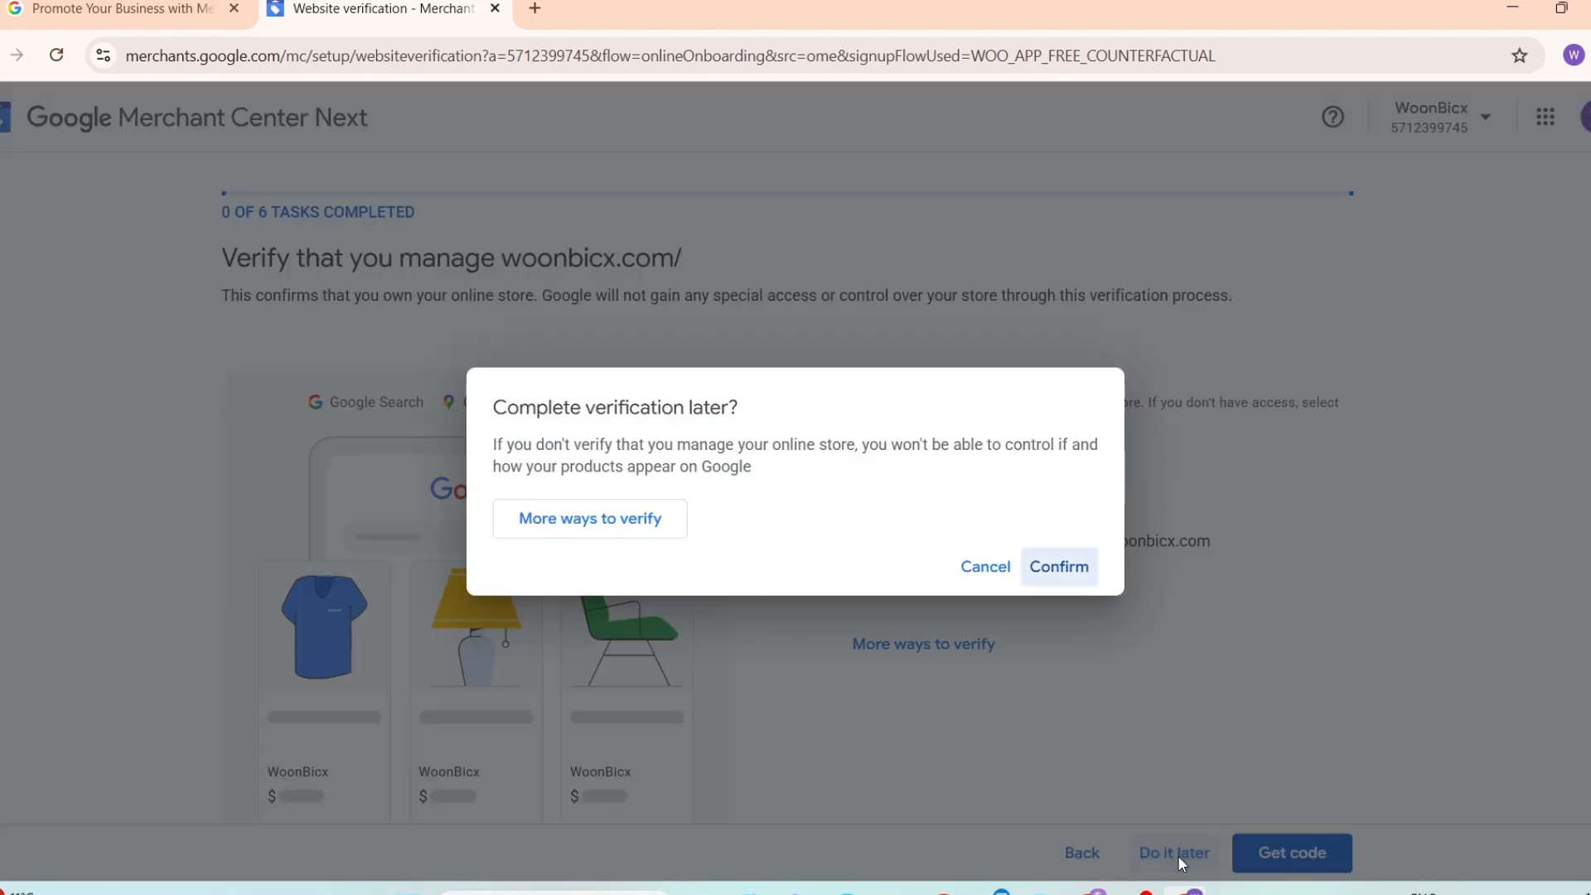
{"action": "left_click", "coordinate": [1054, 568]}
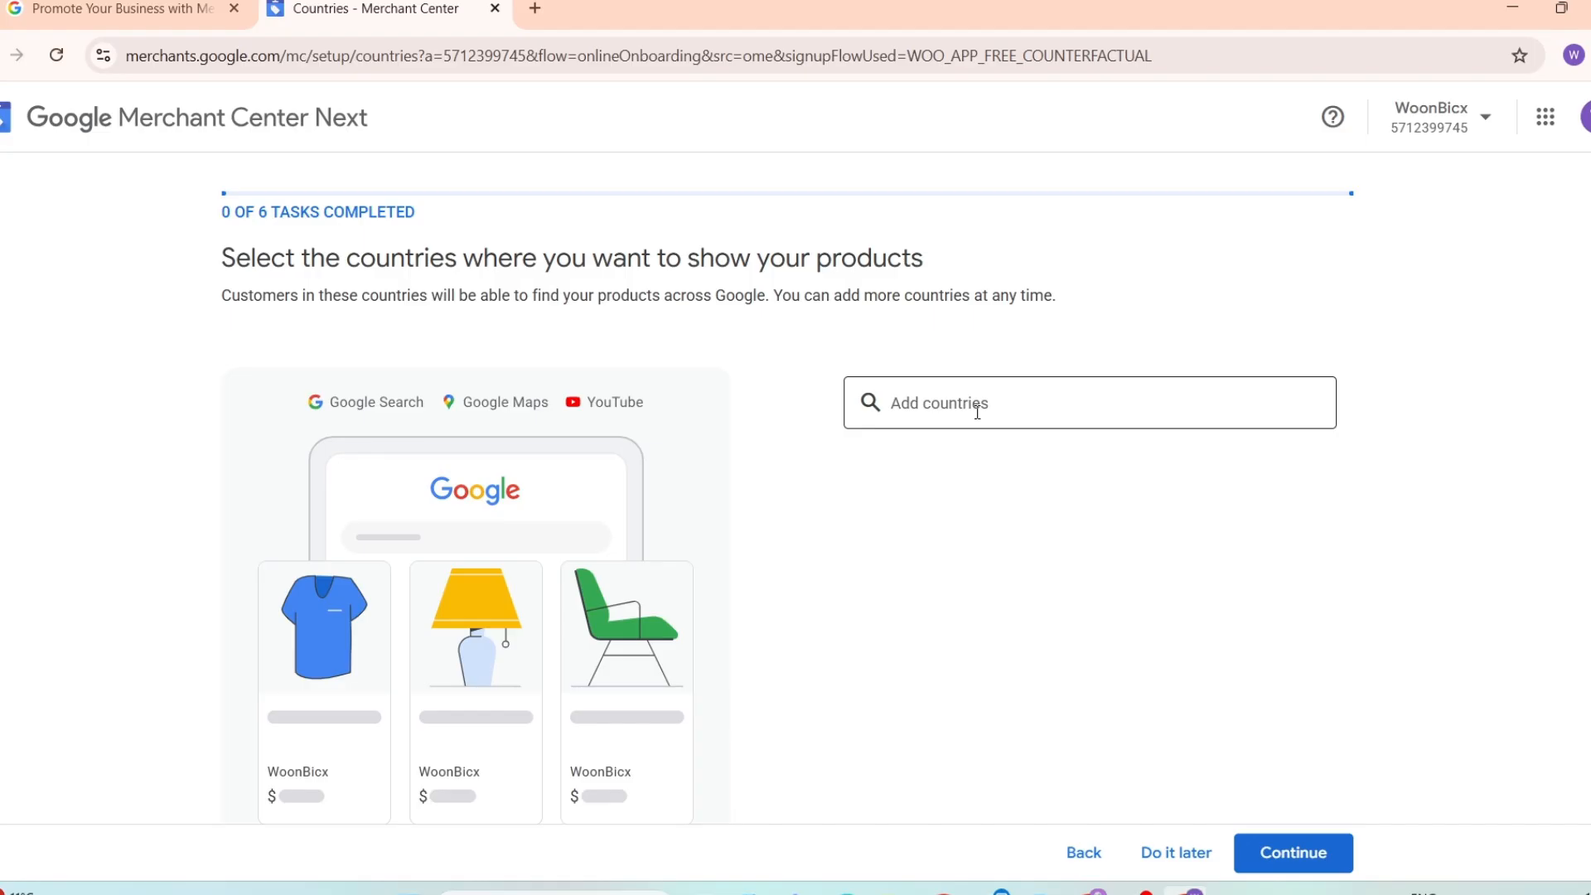
Step: Add India as the country where the products are shown and continue
{"action": "left_click", "coordinate": [978, 412]}
{"action": "type", "text": "india"}
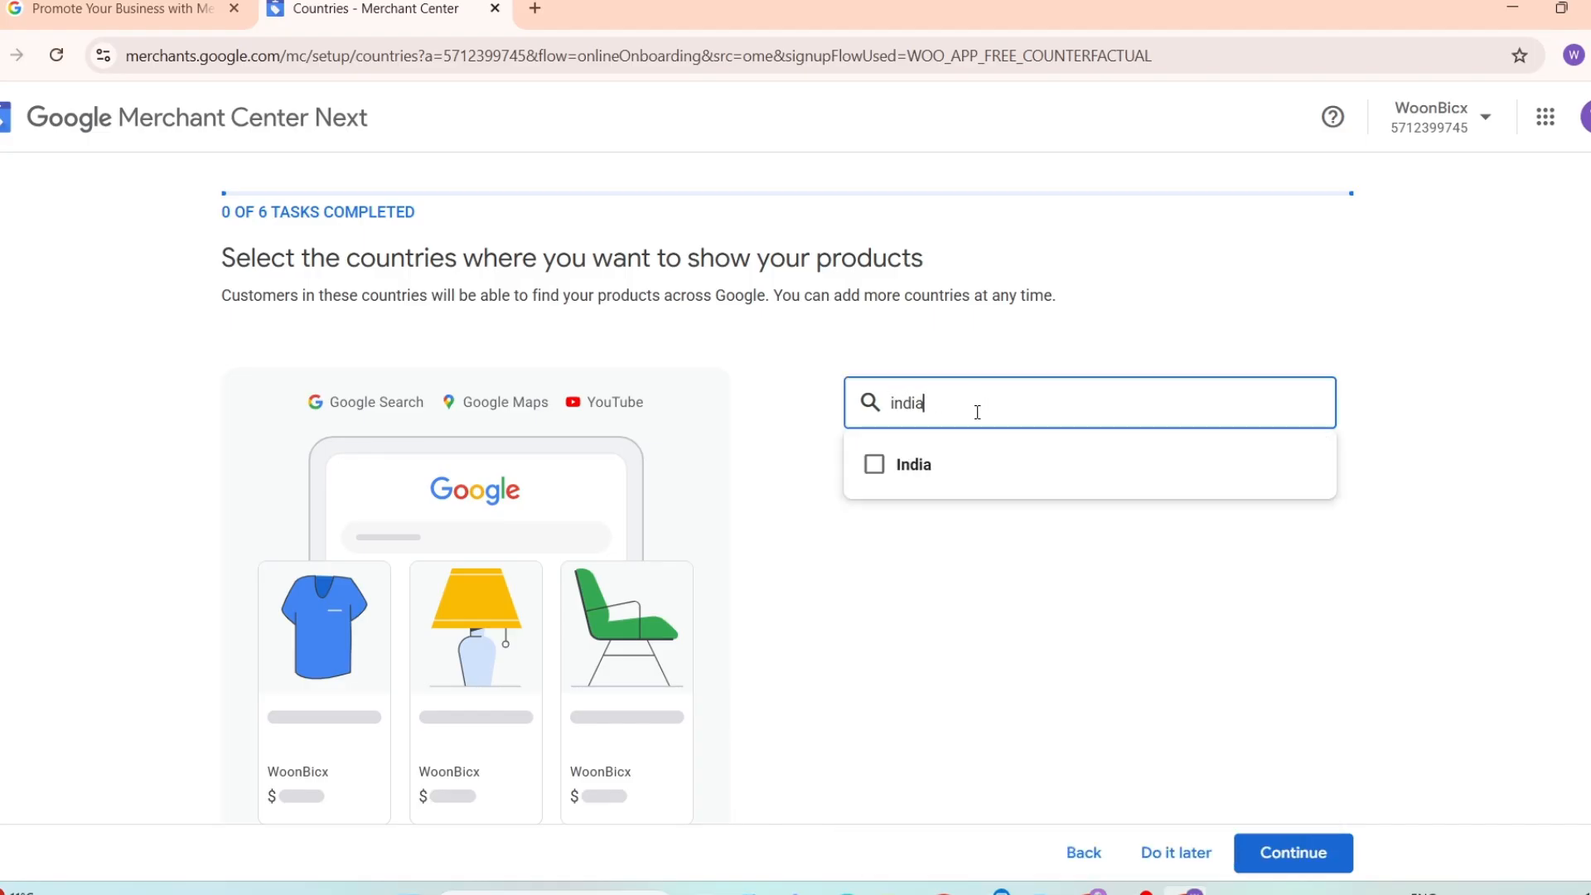
{"action": "left_click", "coordinate": [959, 473]}
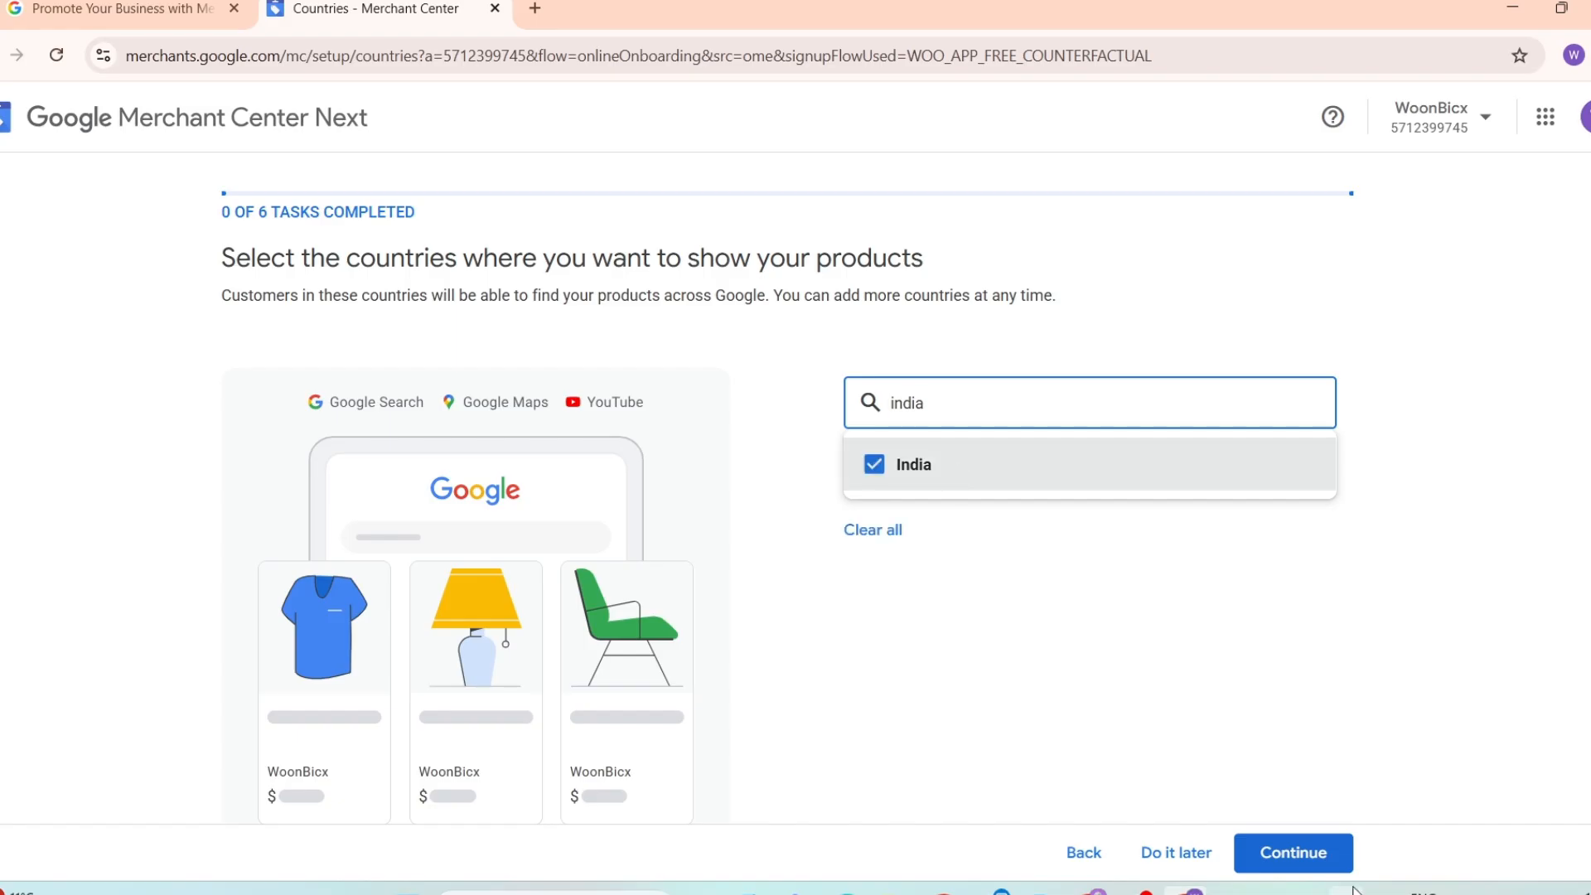
{"action": "left_click", "coordinate": [1320, 866]}
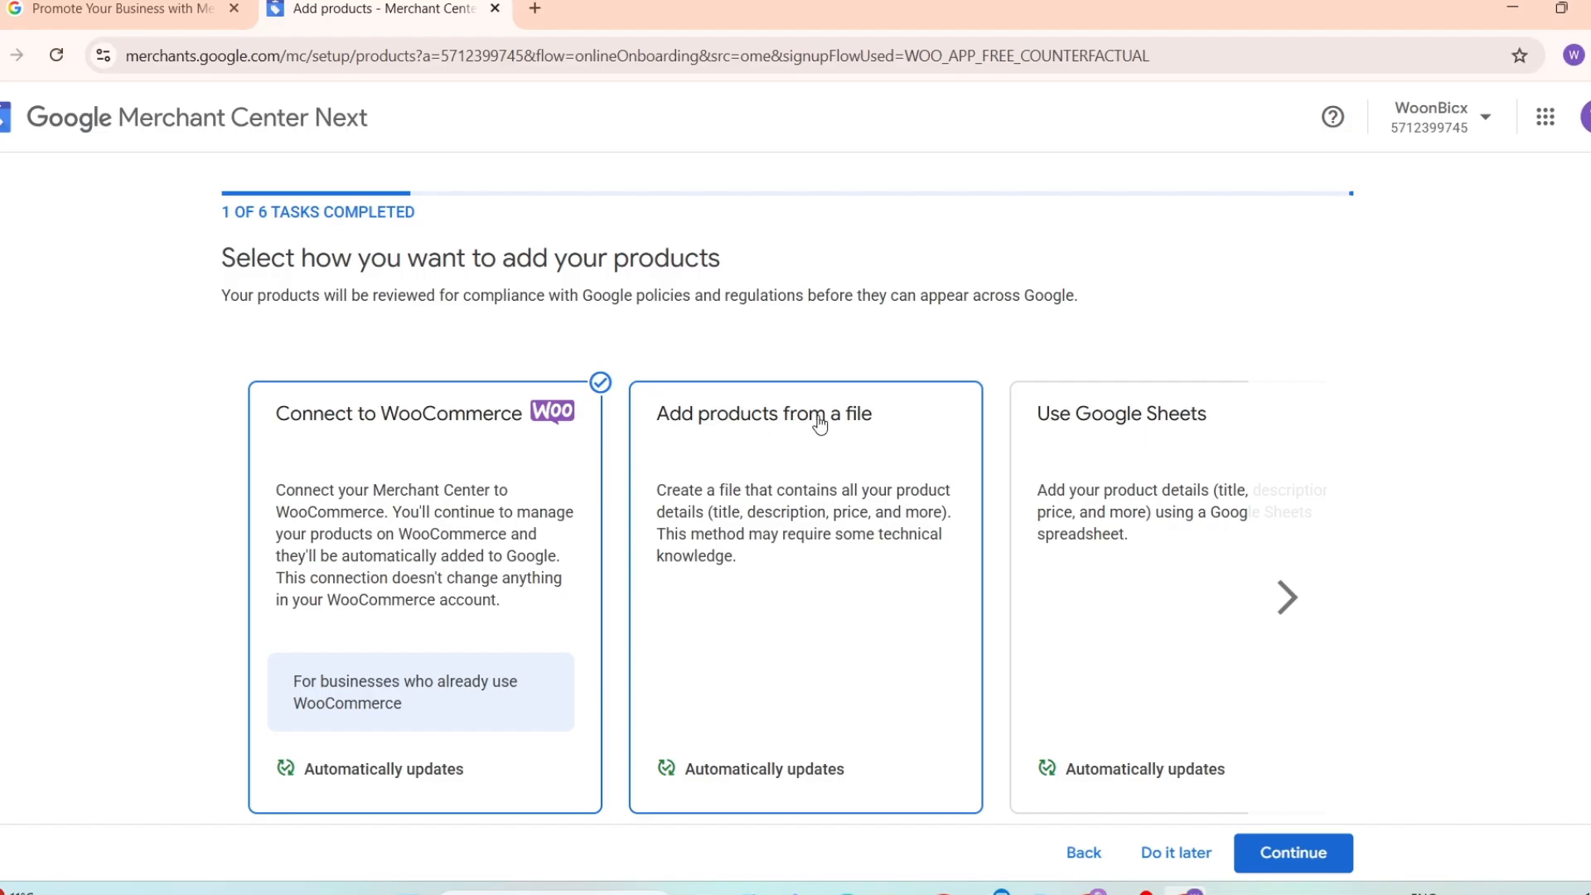
Step: Choose to add products one by one from the available methods, open the product form and look through its sections
{"action": "left_click", "coordinate": [1293, 600]}
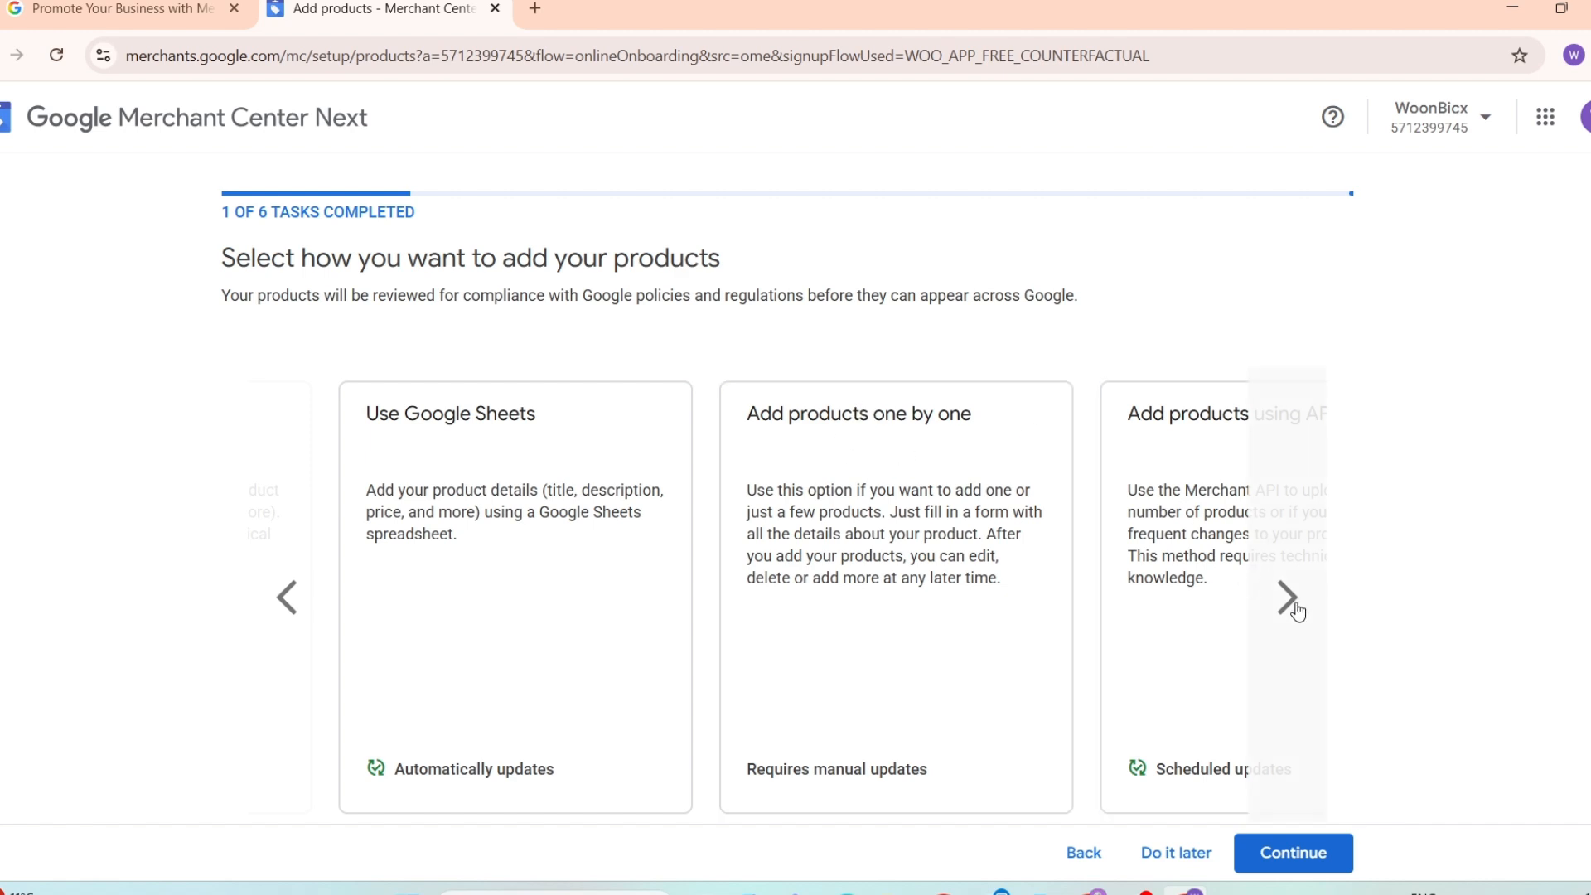
{"action": "left_click", "coordinate": [1296, 614]}
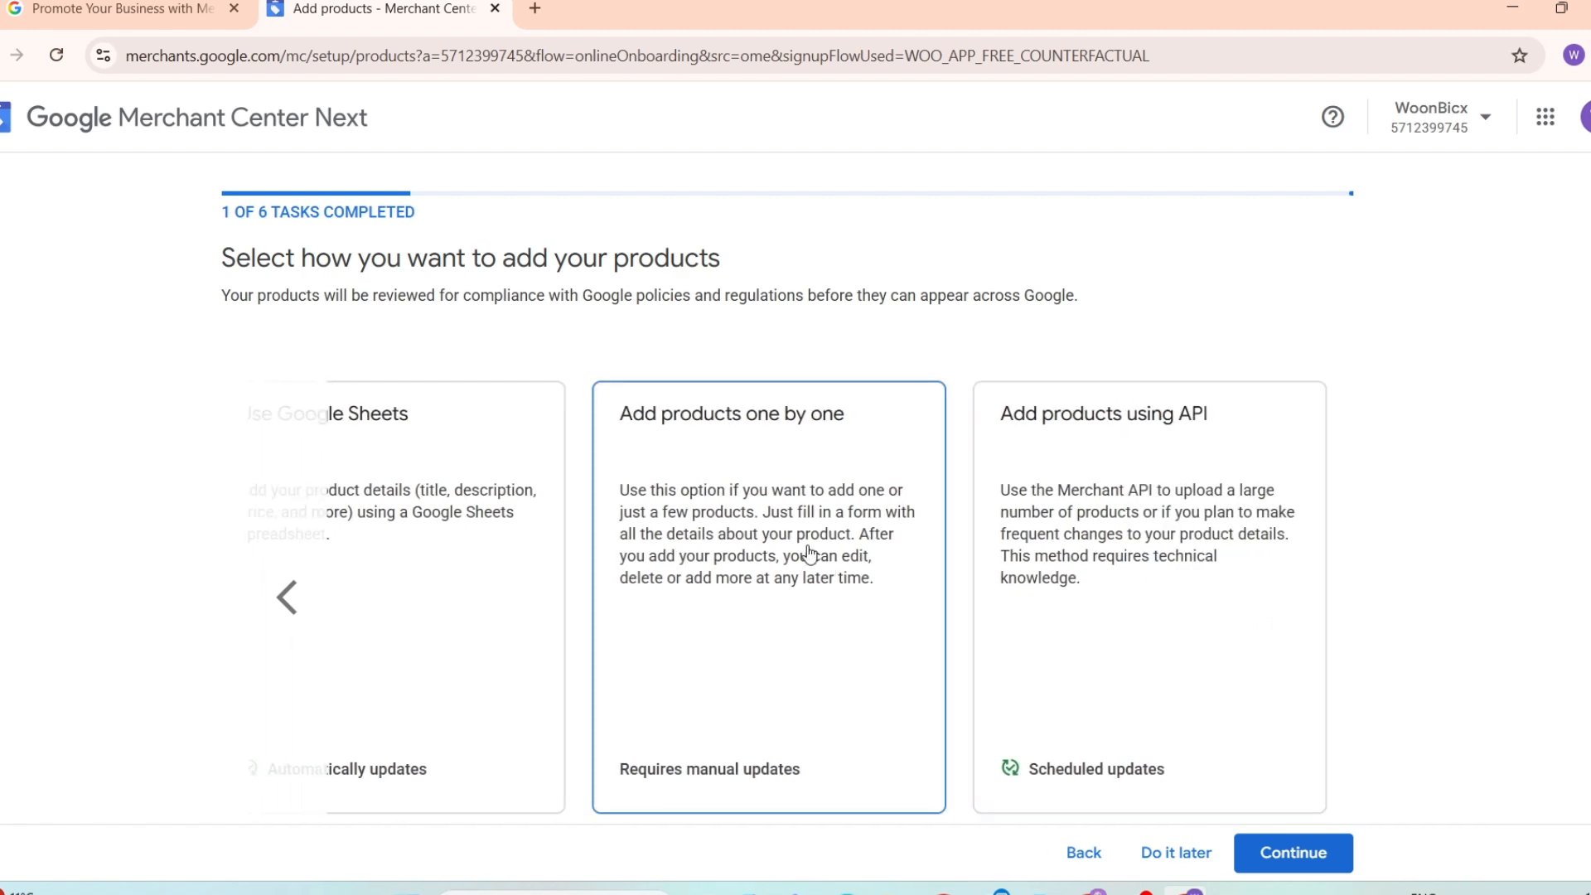
{"action": "left_click", "coordinate": [790, 462]}
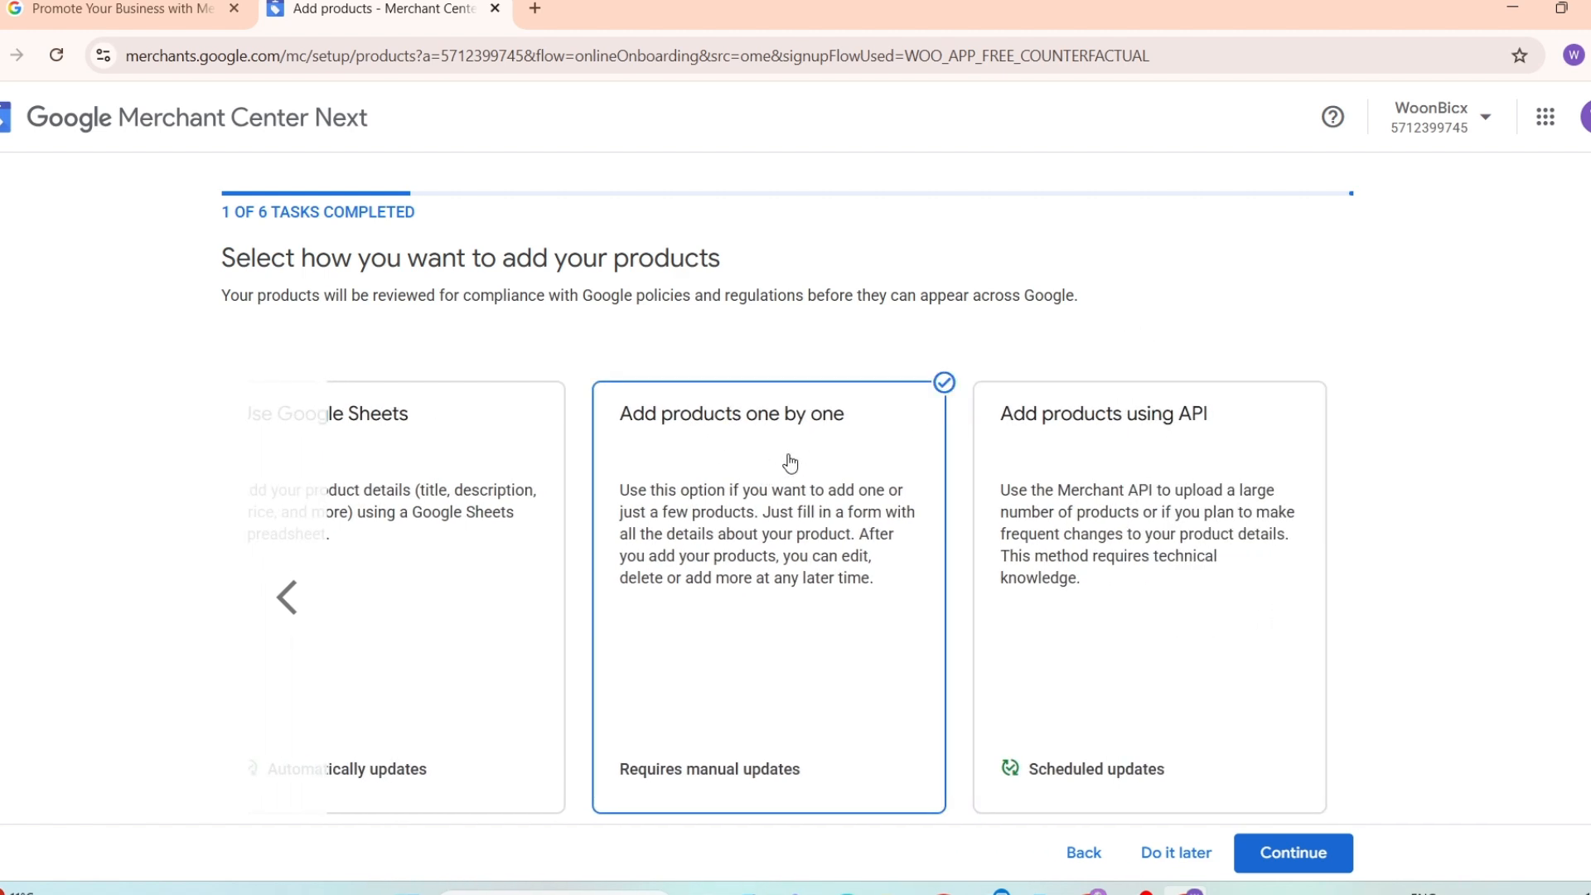
{"action": "left_click", "coordinate": [1288, 856]}
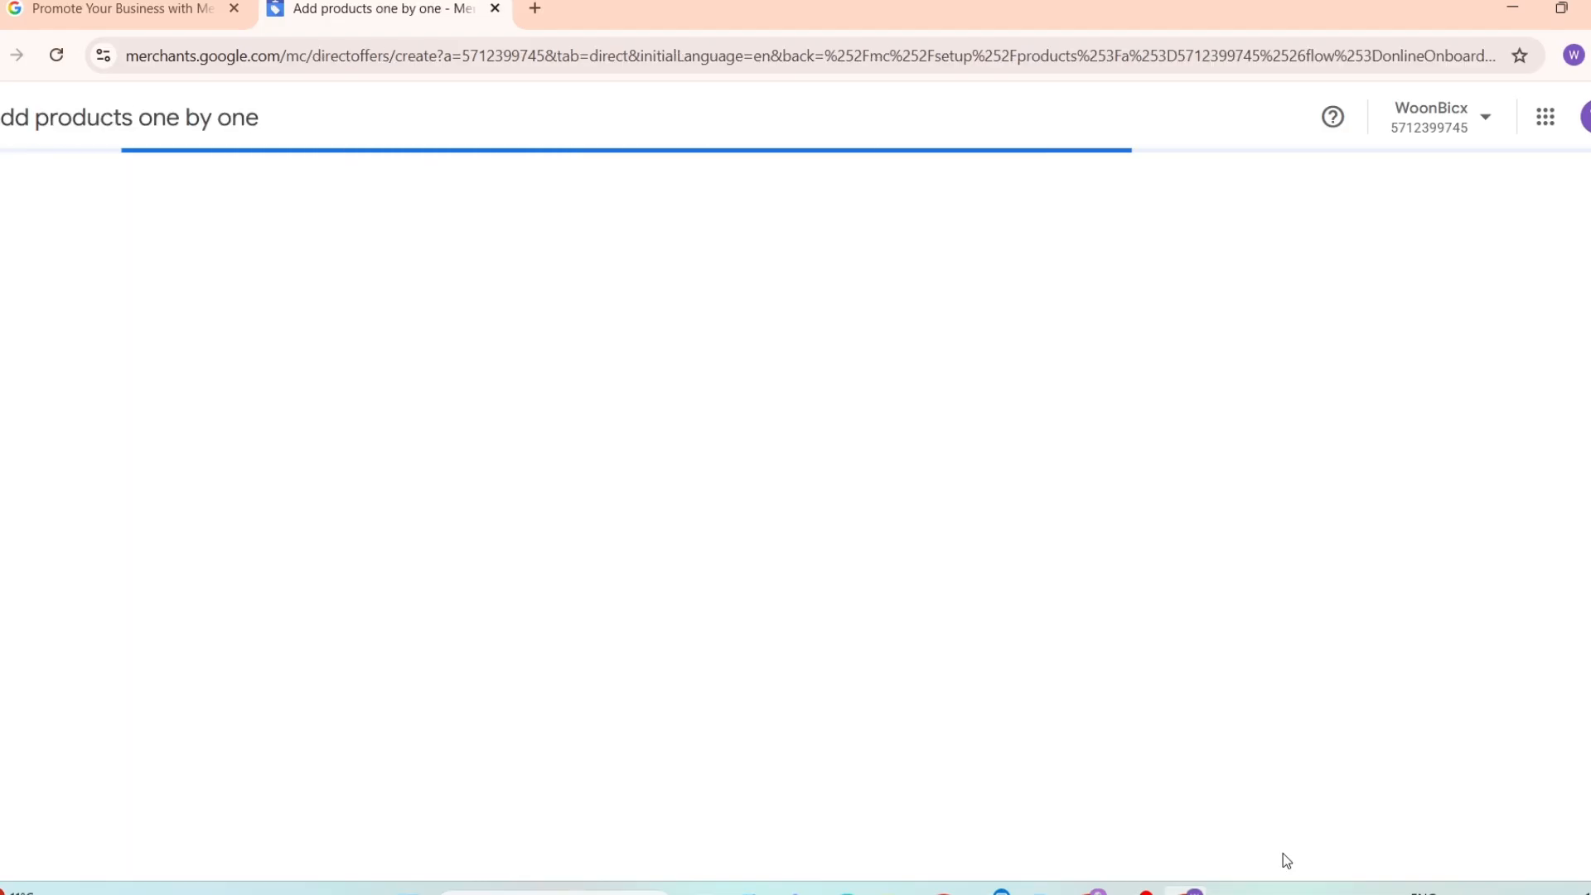
{"action": "scroll", "coordinate": [978, 563], "scroll_direction": "down", "scroll_amount": 15}
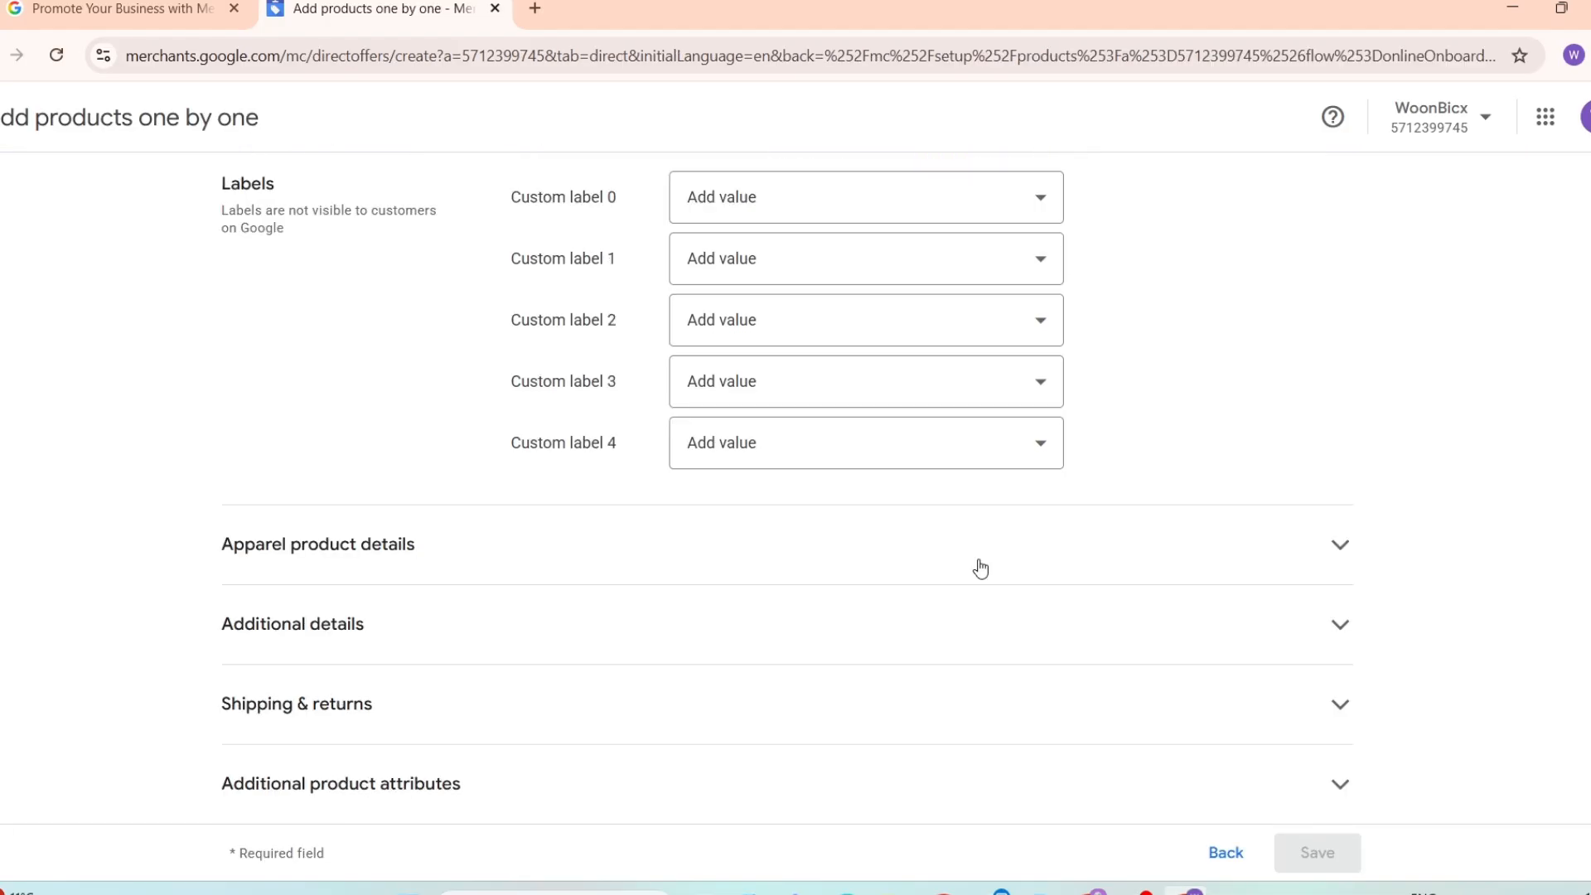
Step: Copy the full web address of the SEO Course page on the WoonBicx website
{"action": "scroll", "coordinate": [980, 569], "scroll_direction": "up", "scroll_amount": 15}
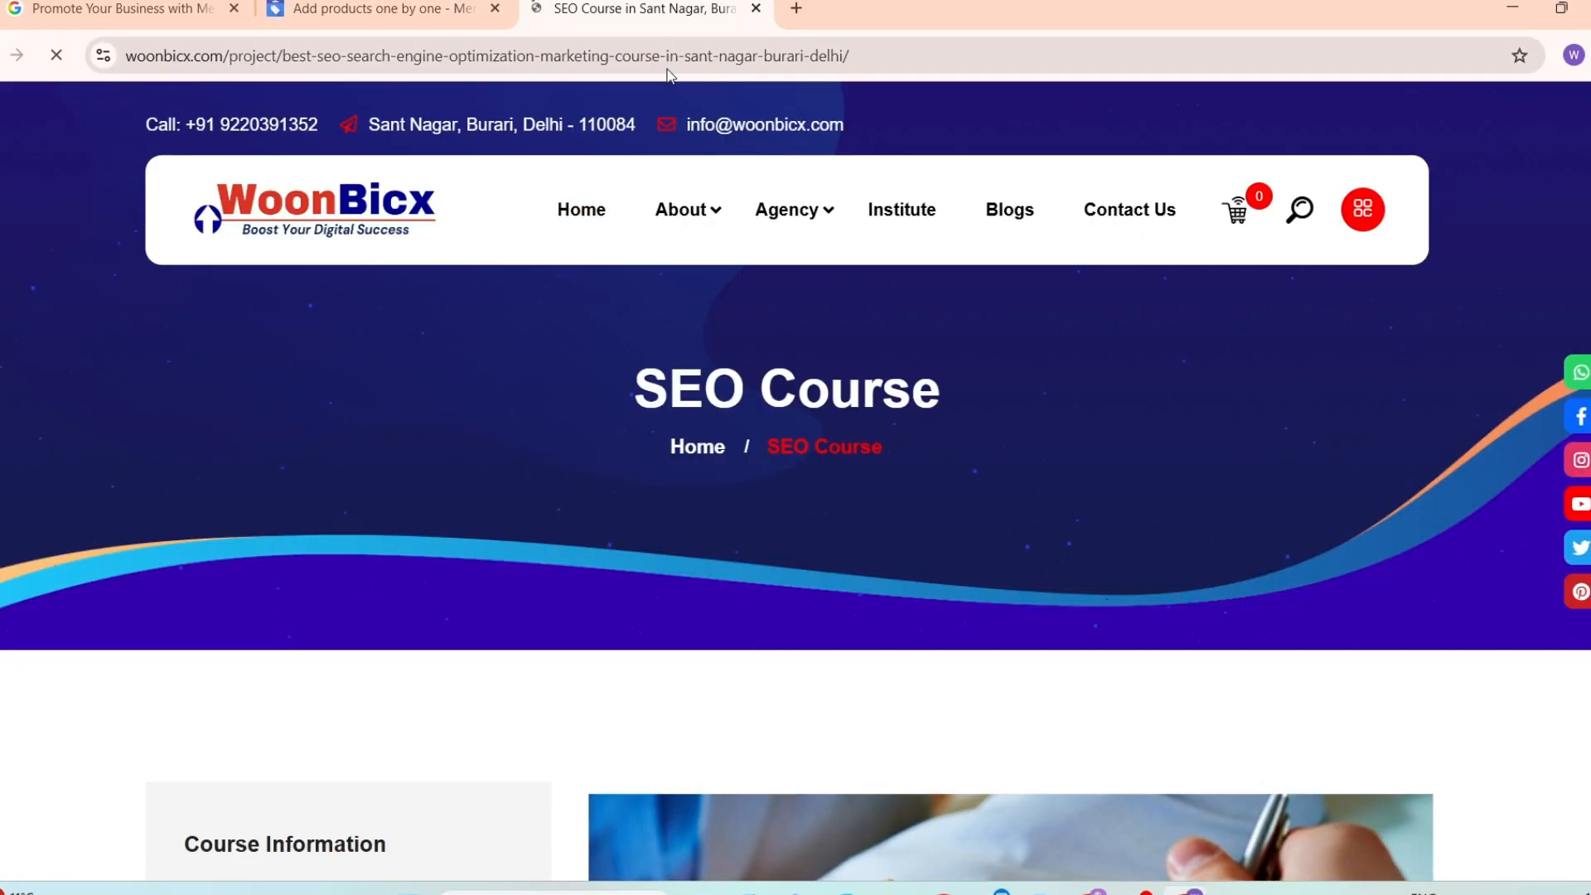
{"action": "left_click", "coordinate": [685, 56]}
{"action": "double_click", "coordinate": [685, 55]}
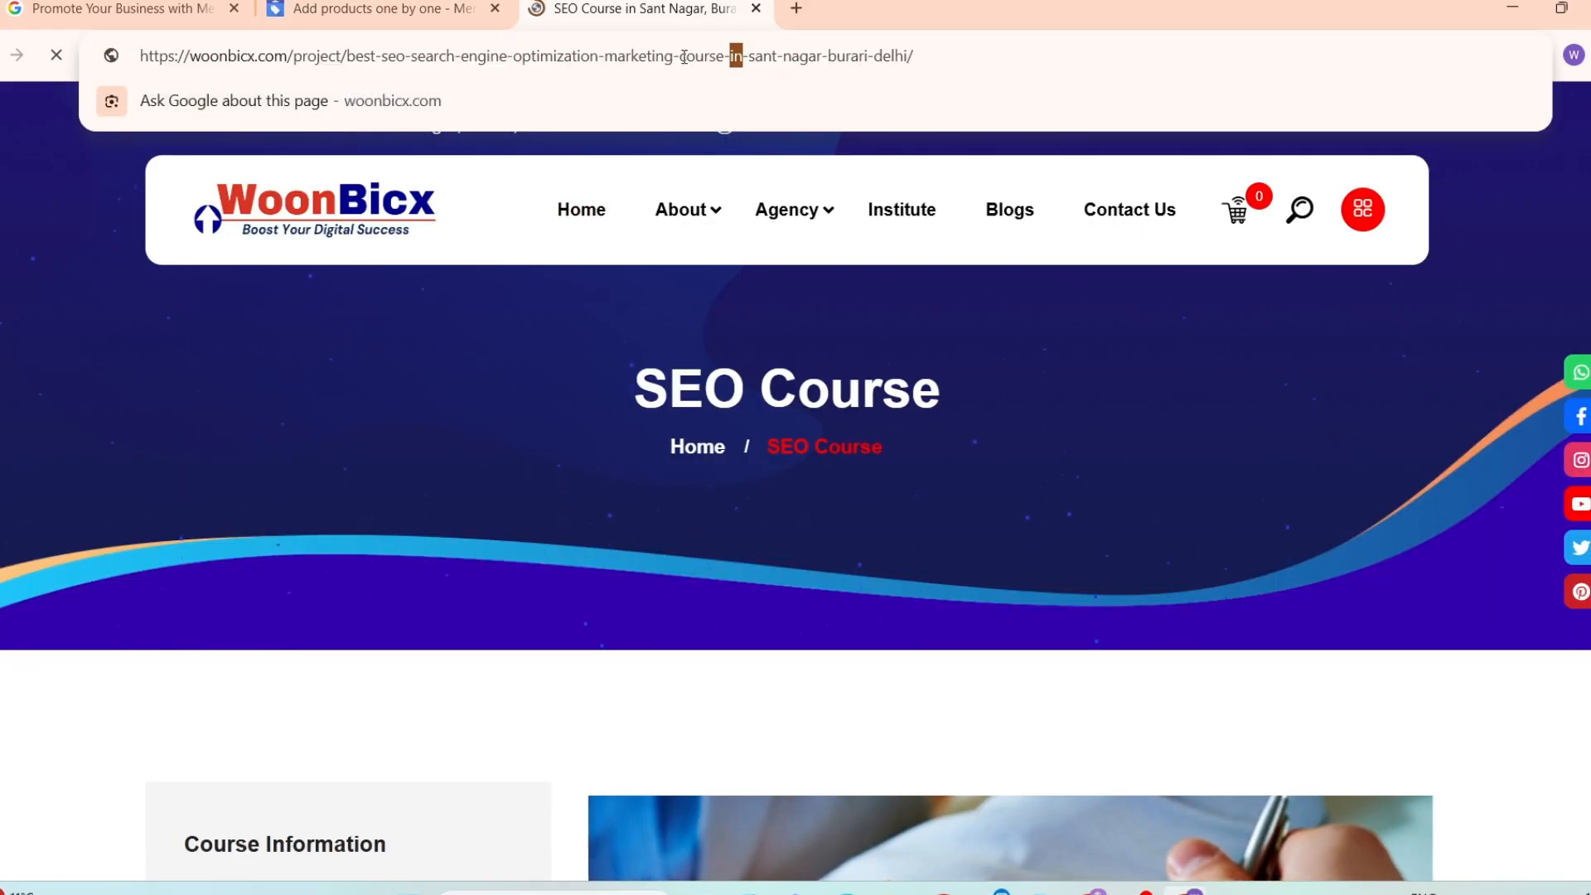
{"action": "left_click", "coordinate": [684, 55]}
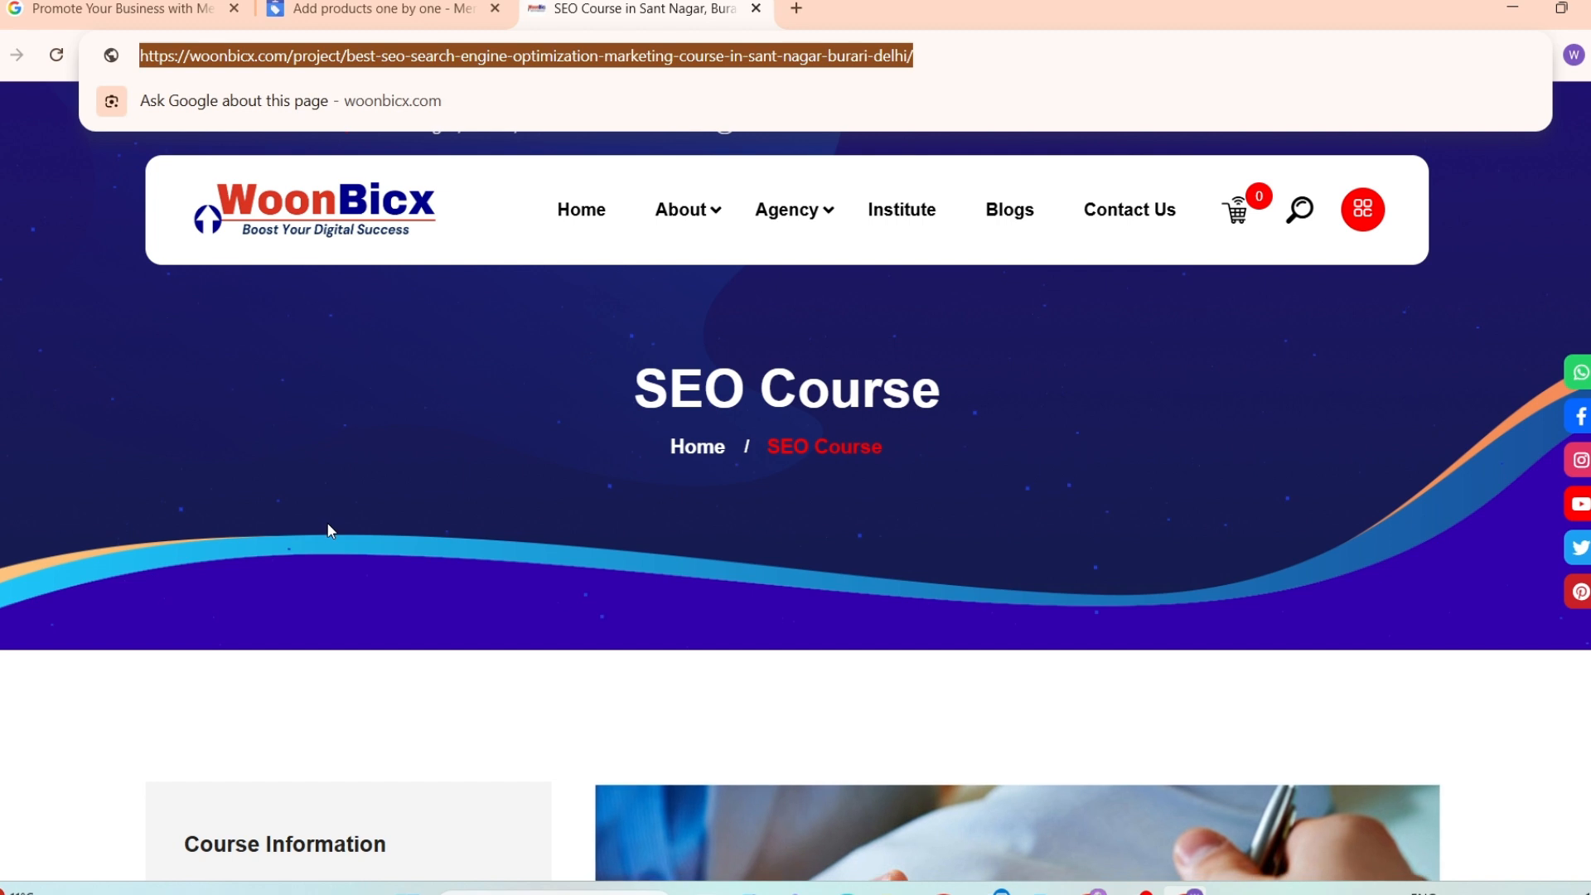
{"action": "left_click", "coordinate": [326, 533]}
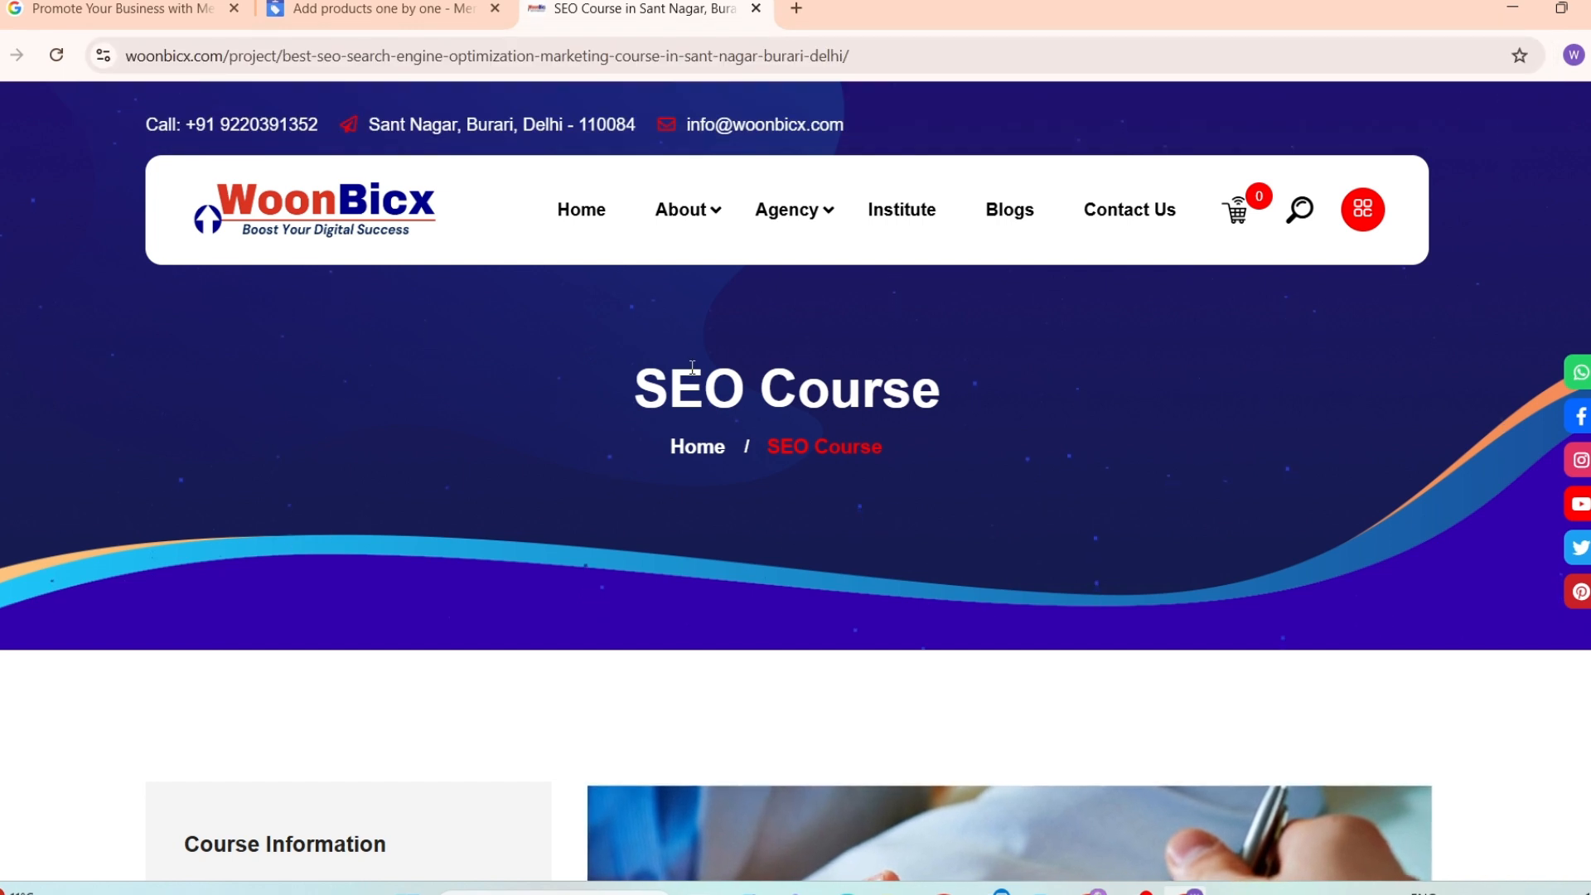
{"action": "triple_click", "coordinate": [718, 55]}
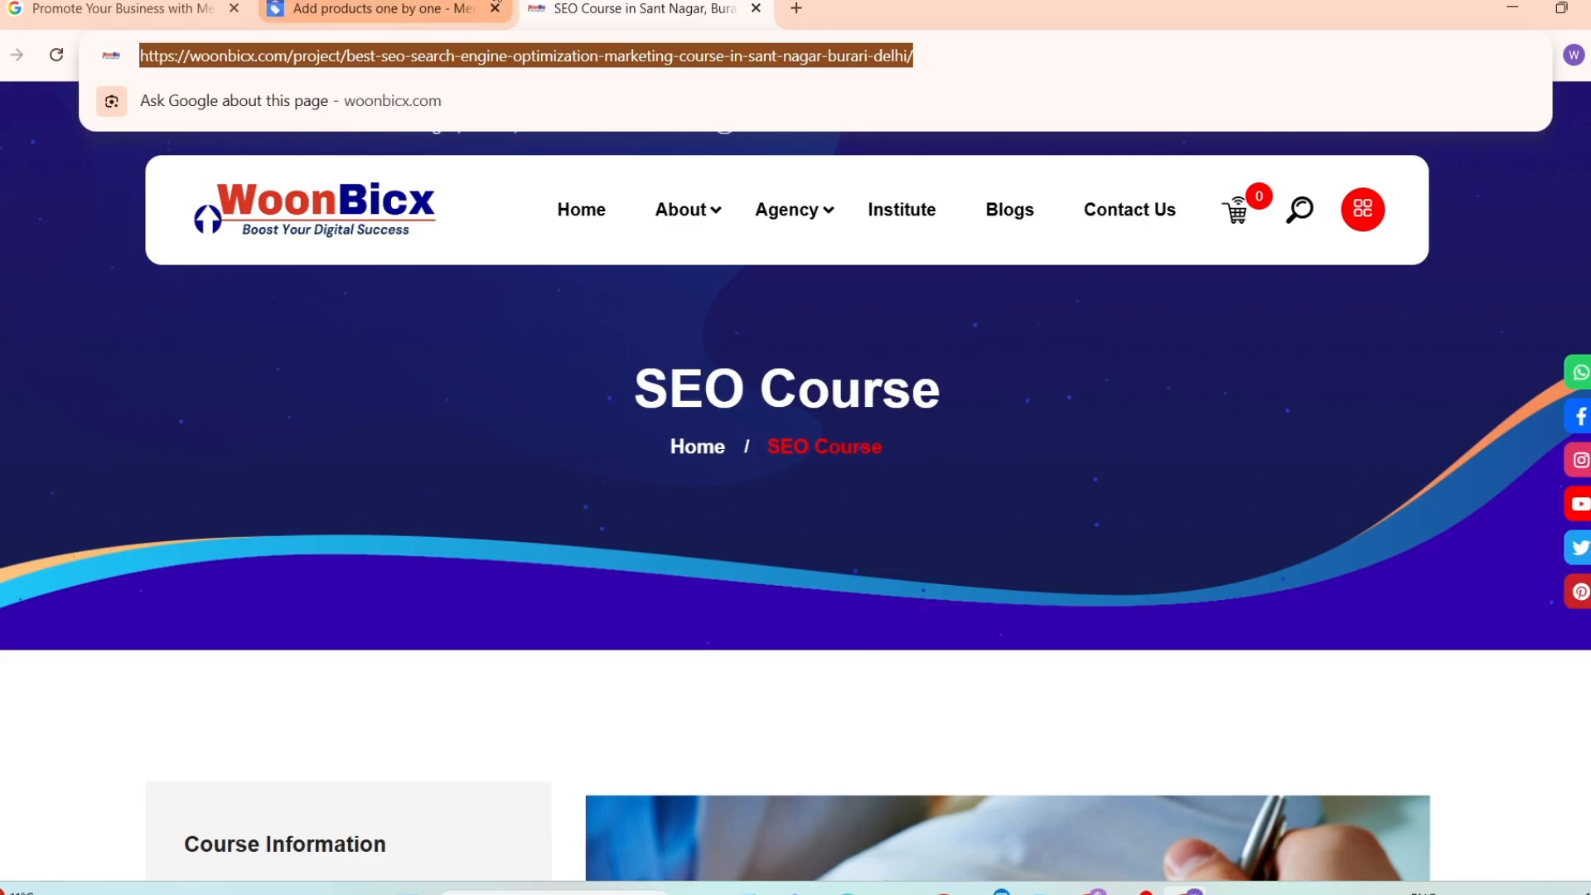
{"action": "left_click", "coordinate": [382, 8]}
{"action": "left_click", "coordinate": [695, 2]}
{"action": "key", "text": "ctrl+c"}
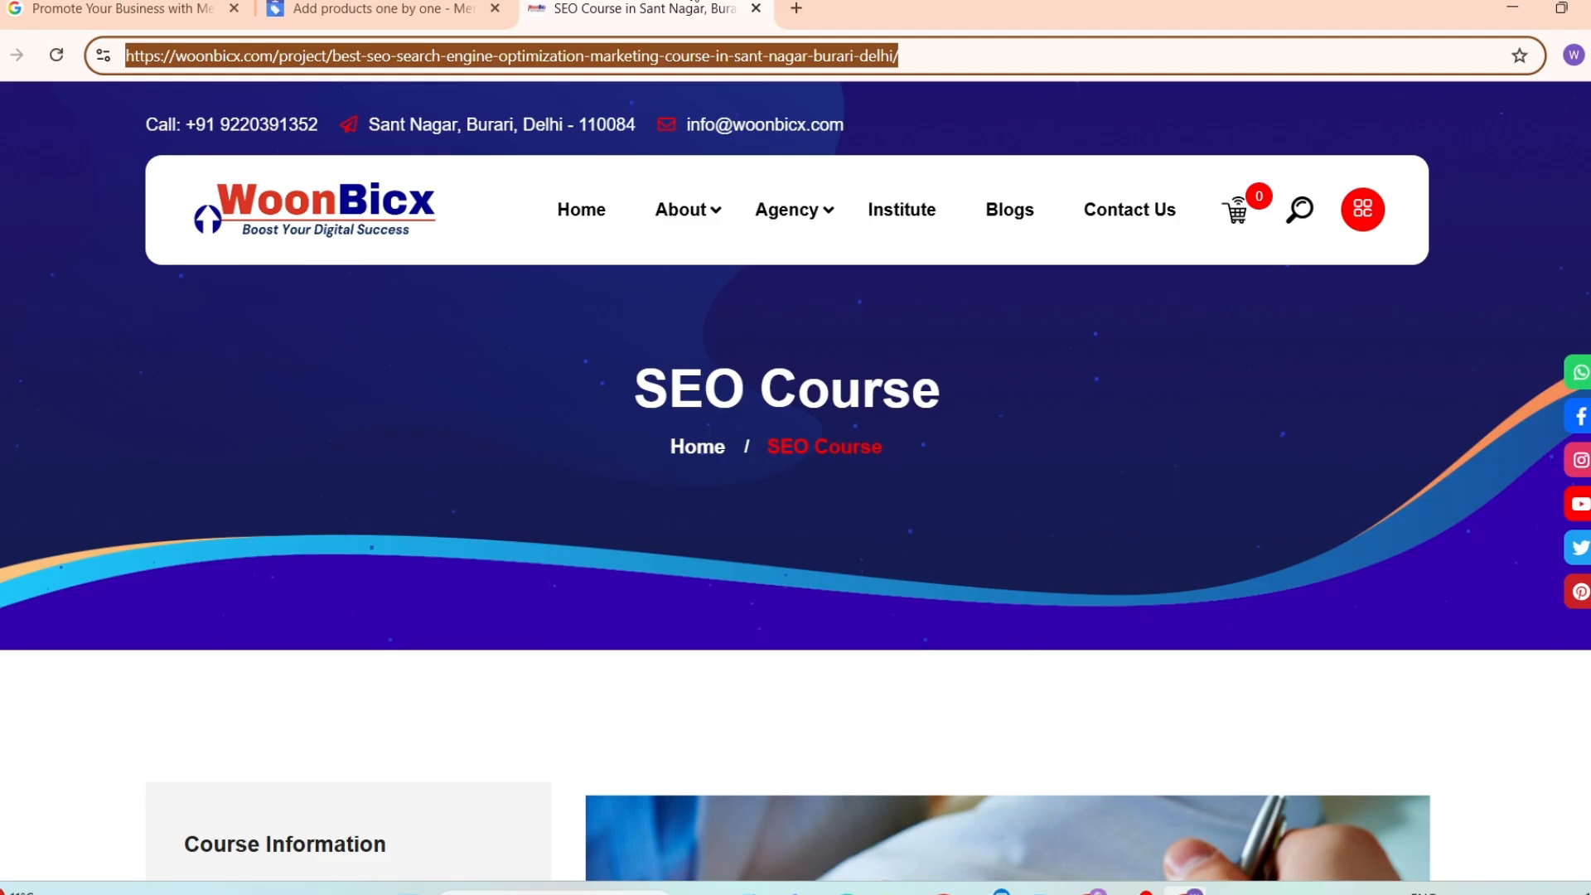
{"action": "left_click", "coordinate": [922, 52]}
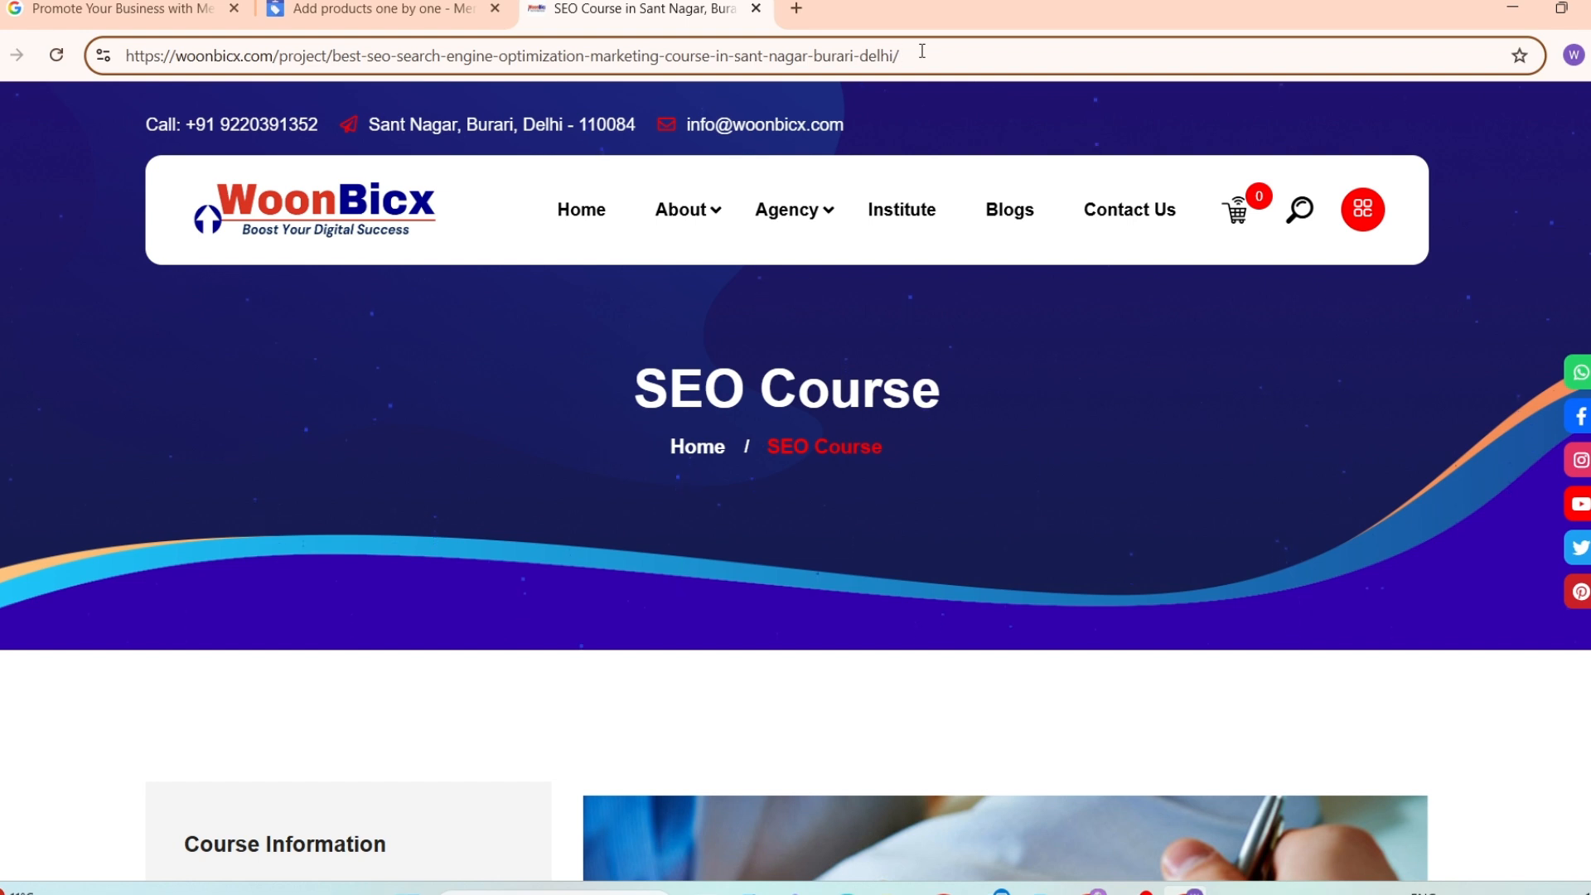
Step: Return to the Merchant Center product form and enter the copied SEO Course address as the product page on the online store
{"action": "key", "text": "ctrl+shift+Tab"}
{"action": "left_click", "coordinate": [658, 202]}
{"action": "key", "text": "ctrl+v"}
{"action": "left_click", "coordinate": [655, 259]}
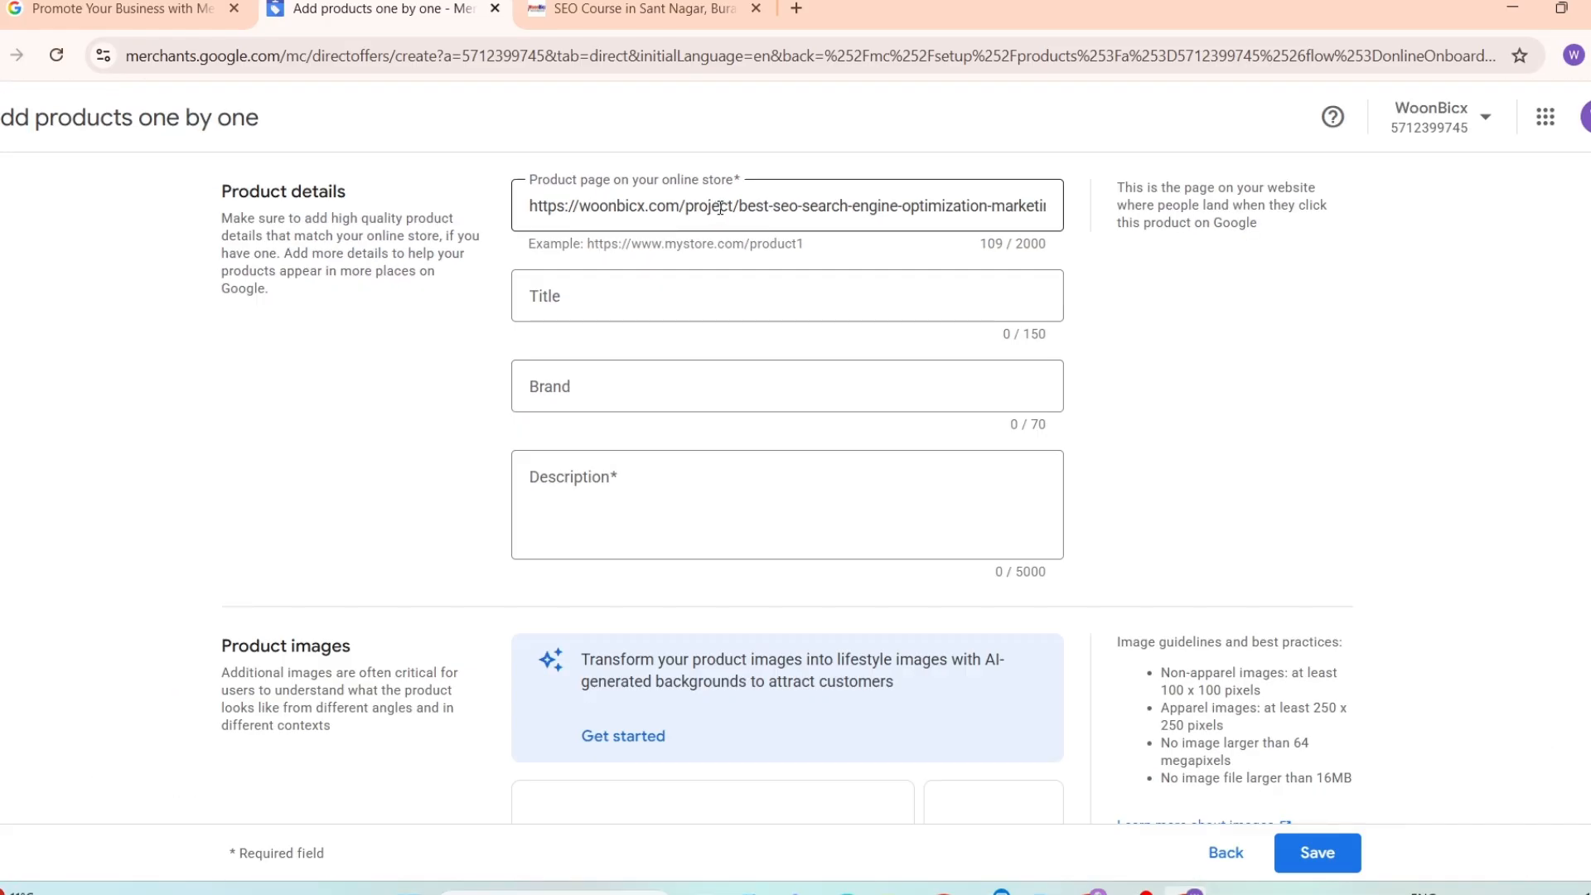
{"action": "key", "text": "ctrl+Tab"}
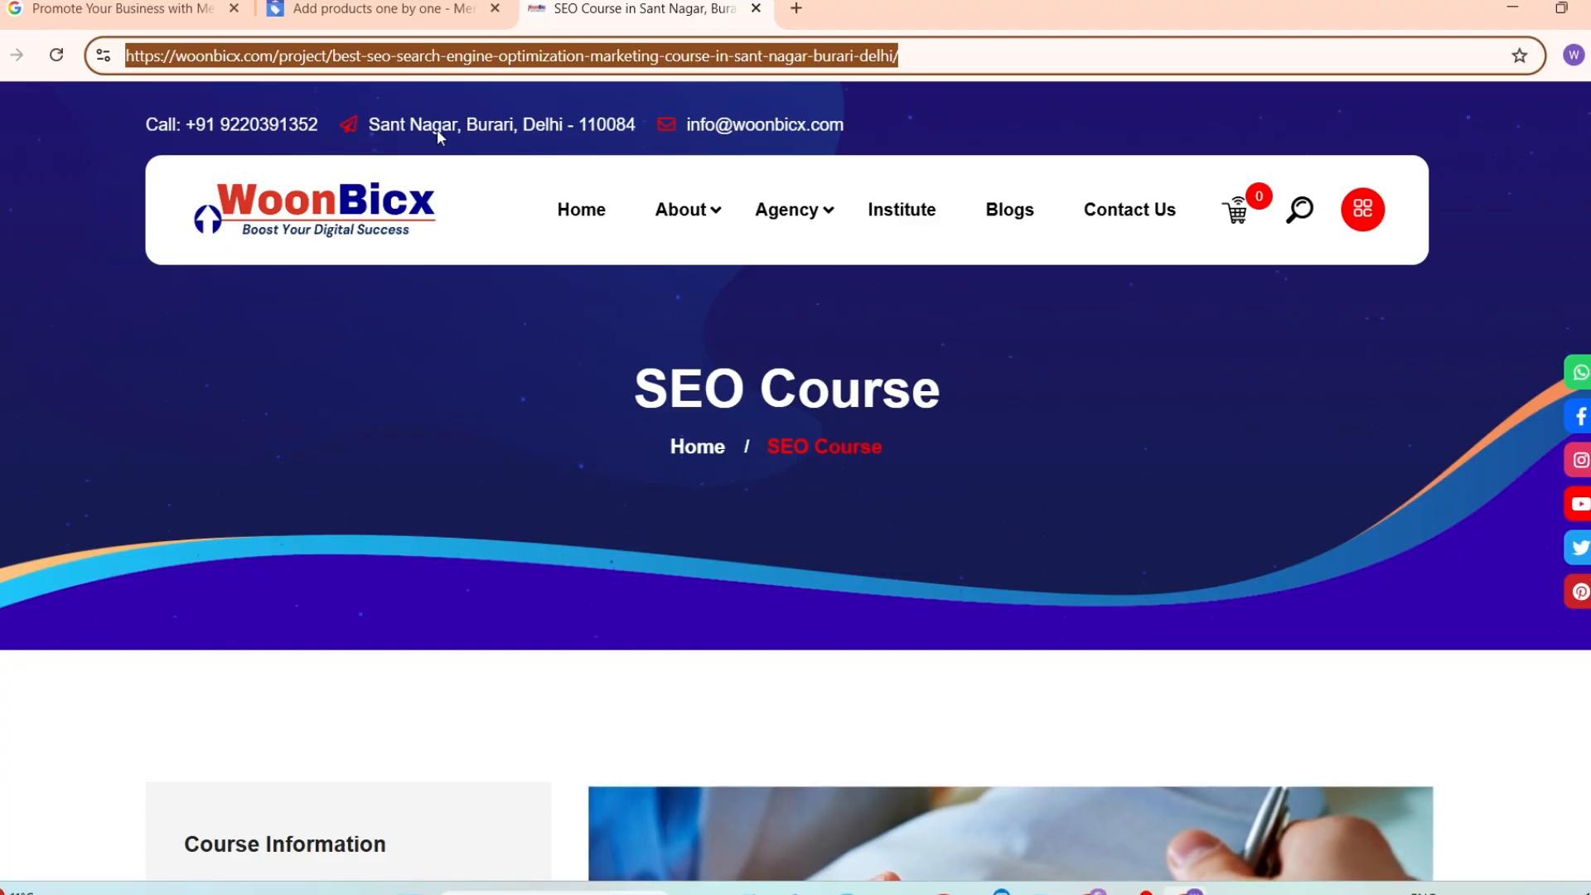
{"action": "left_click", "coordinate": [414, 24]}
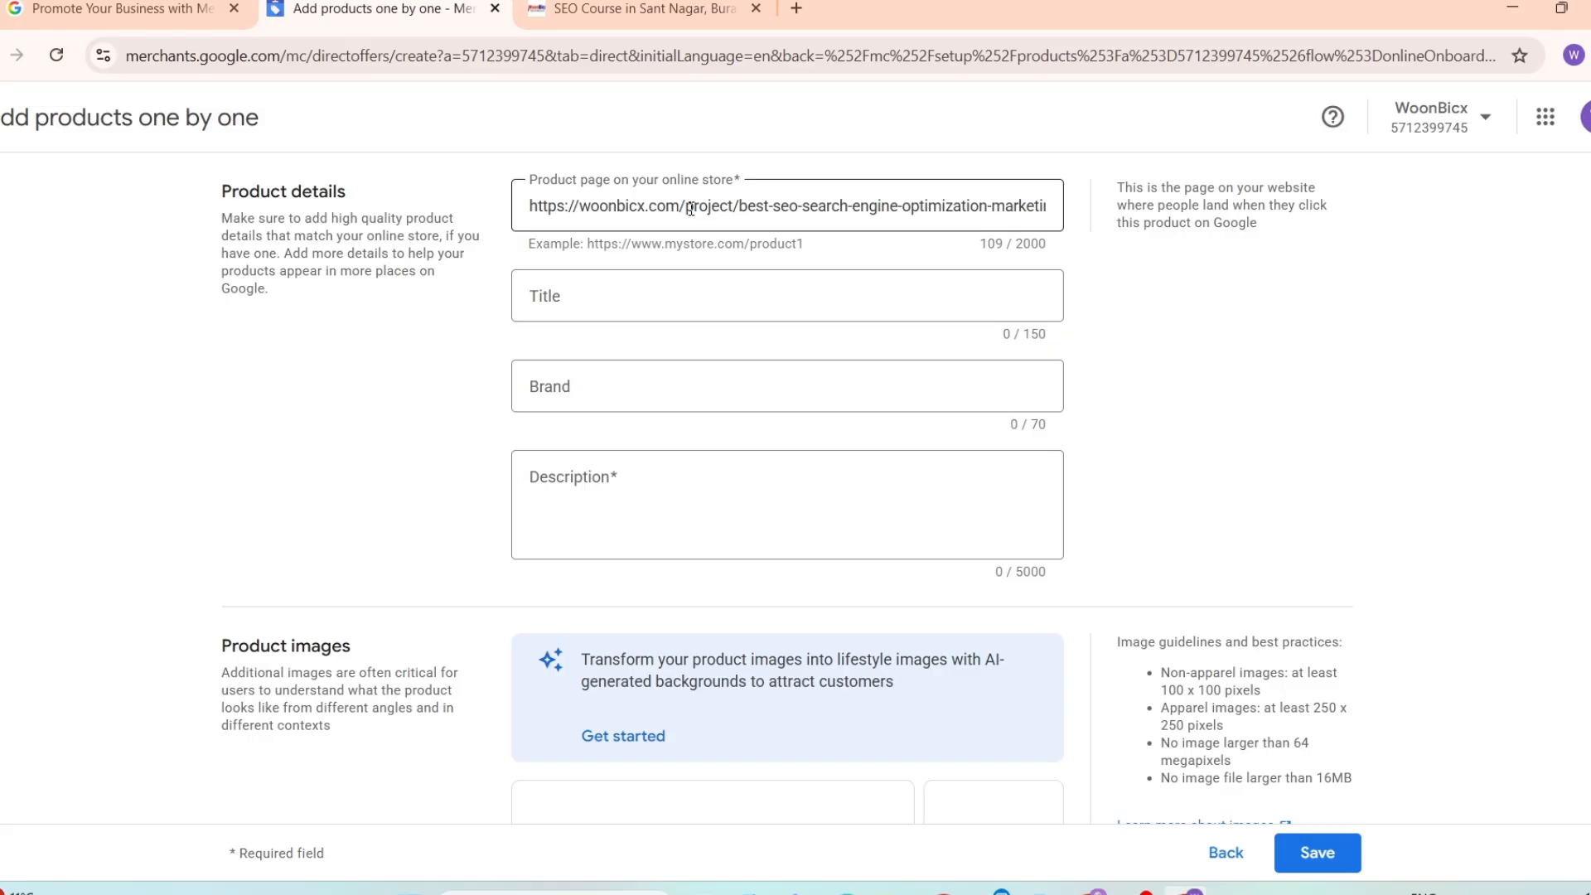
Step: Set the product title to "SEO course" and the brand to "WoonBicx"
{"action": "left_click", "coordinate": [636, 299]}
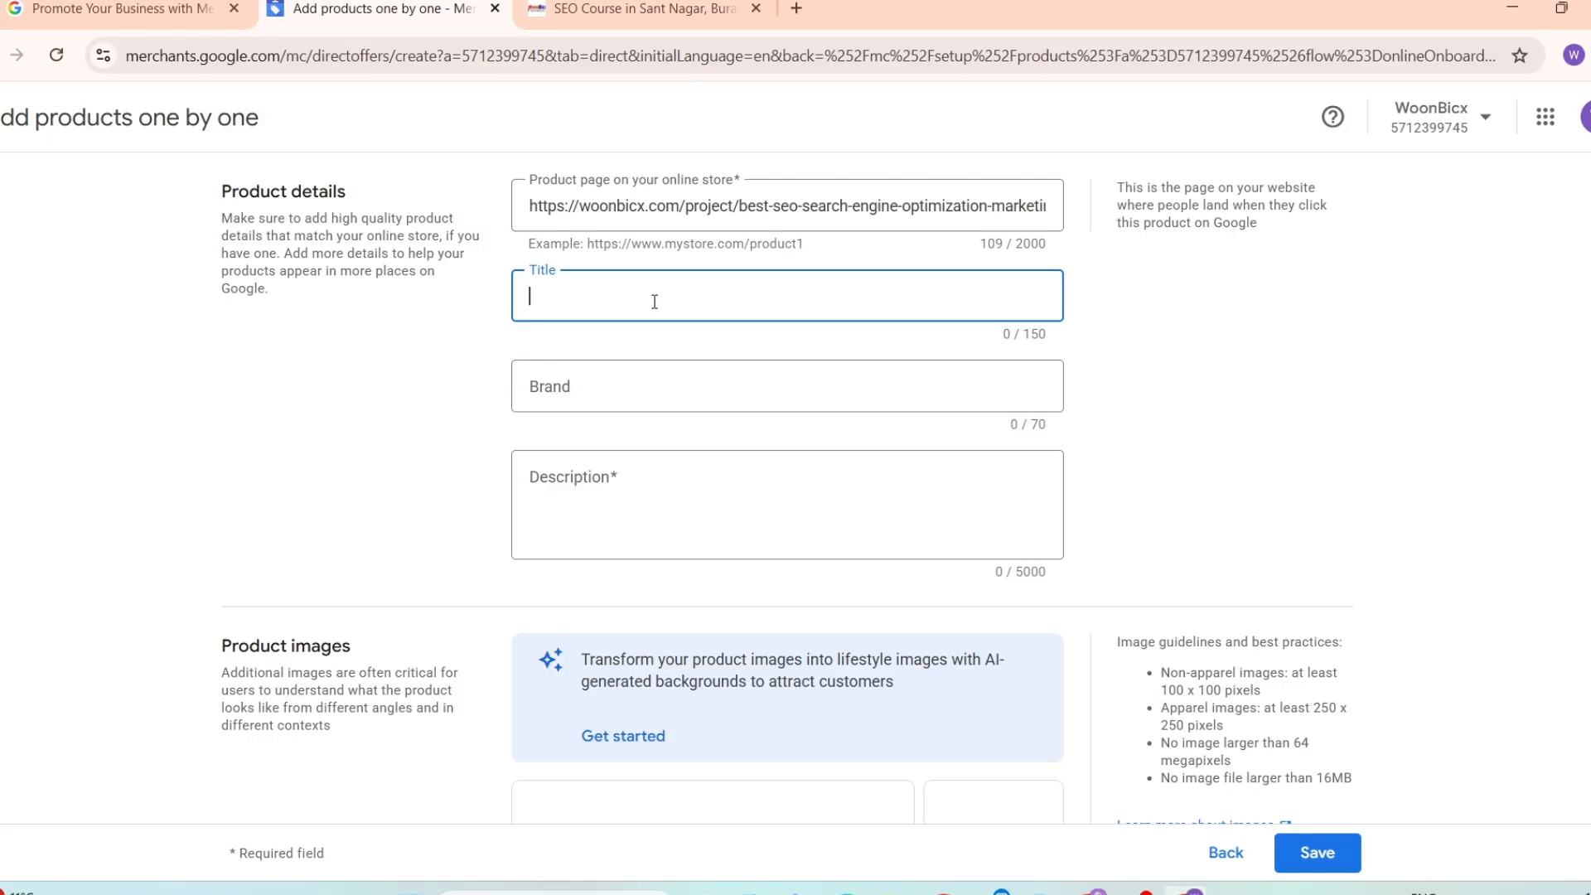
{"action": "type", "text": "SEO course"}
{"action": "left_click", "coordinate": [617, 385]}
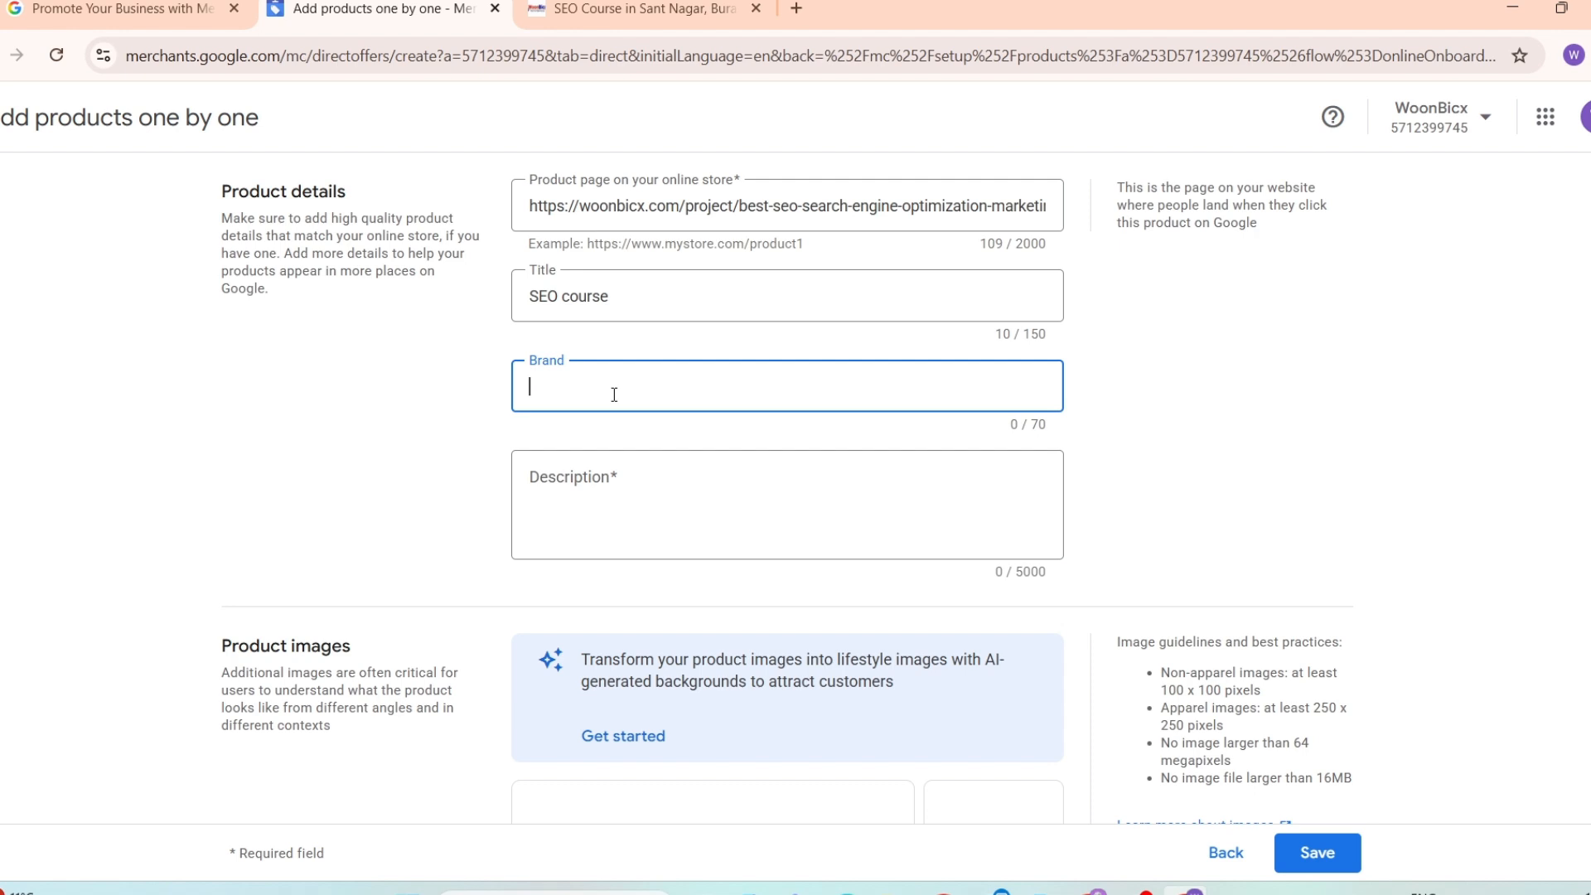
{"action": "type", "text": "WoonBicx"}
Step: Paste the prepared SEO course text, from the introduction through the "What You Will Learn" topics, as the product description and review it
{"action": "left_click", "coordinate": [589, 498]}
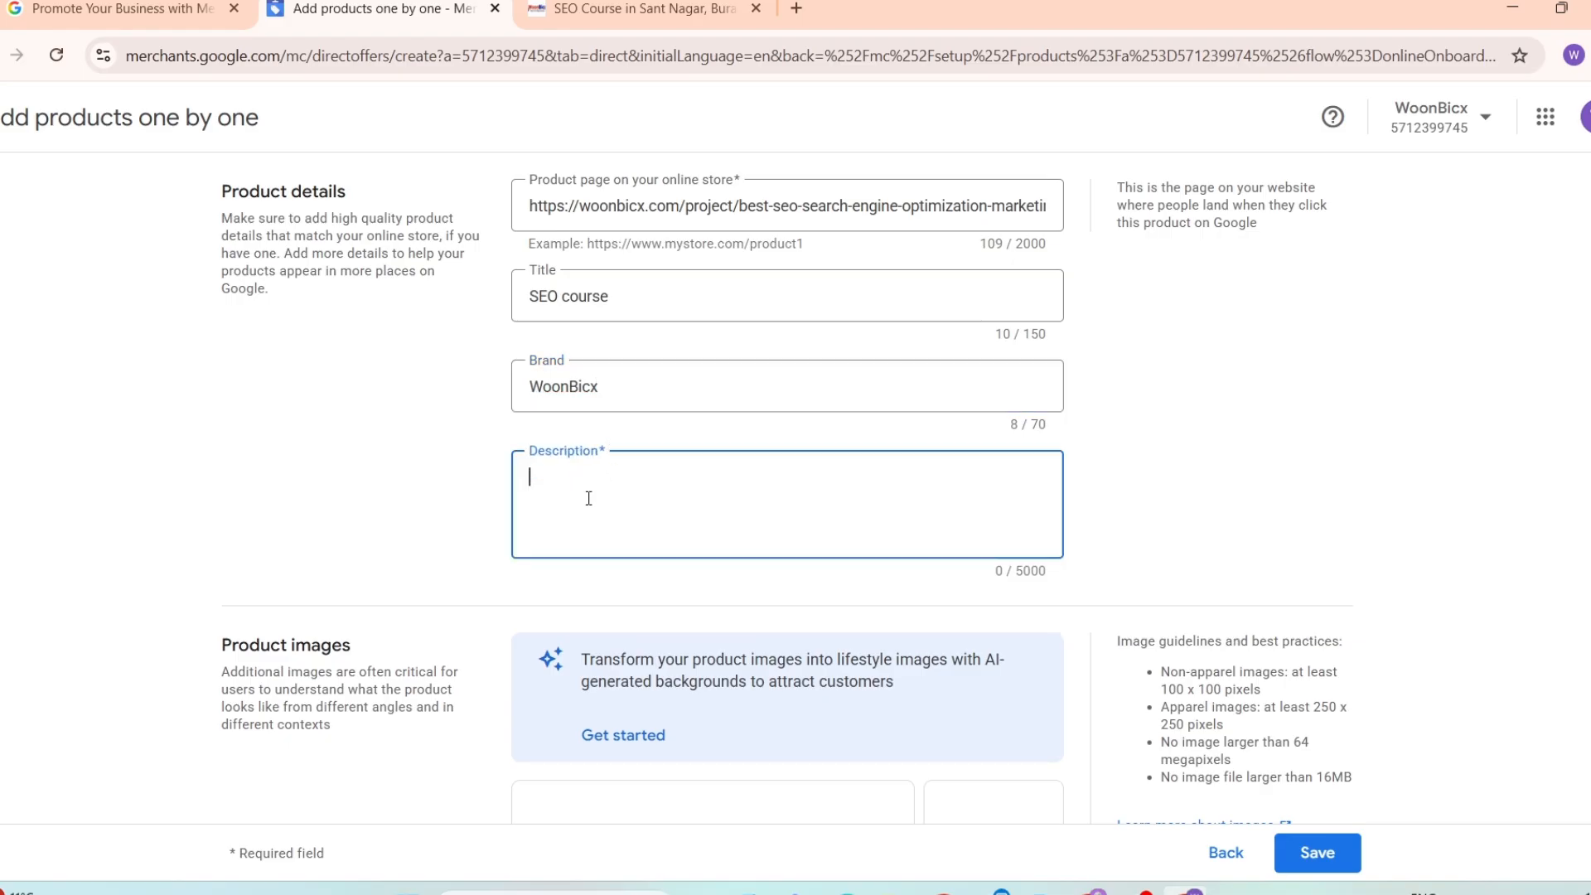
{"action": "key", "text": "ctrl+v"}
{"action": "left_click", "coordinate": [630, 569]}
{"action": "scroll", "coordinate": [633, 566], "scroll_direction": "up", "scroll_amount": 1}
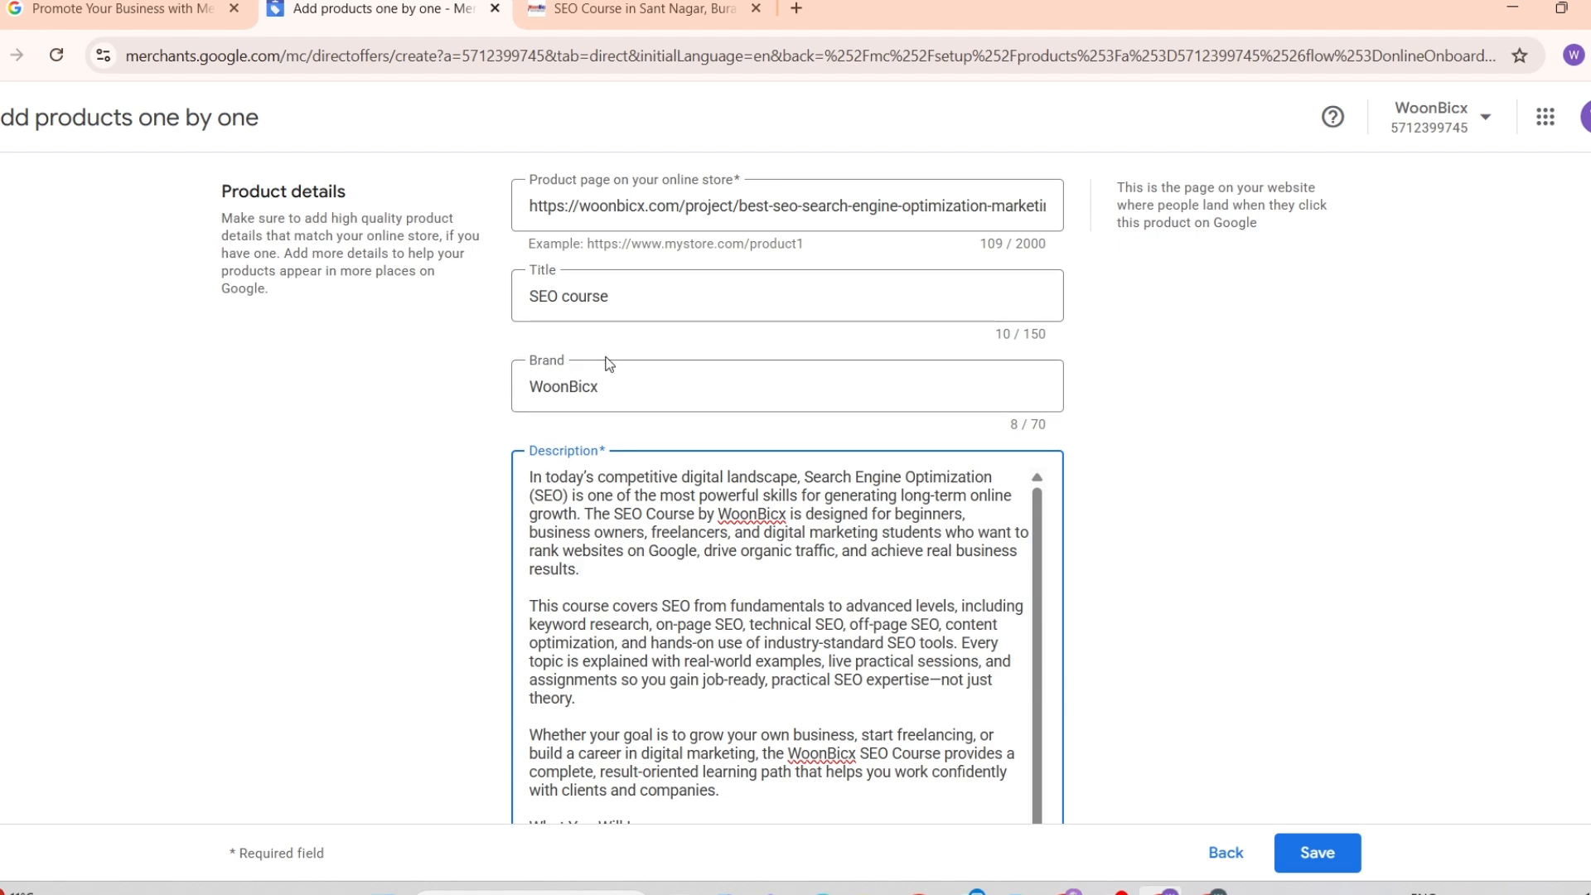
{"action": "scroll", "coordinate": [601, 520], "scroll_direction": "down", "scroll_amount": 10}
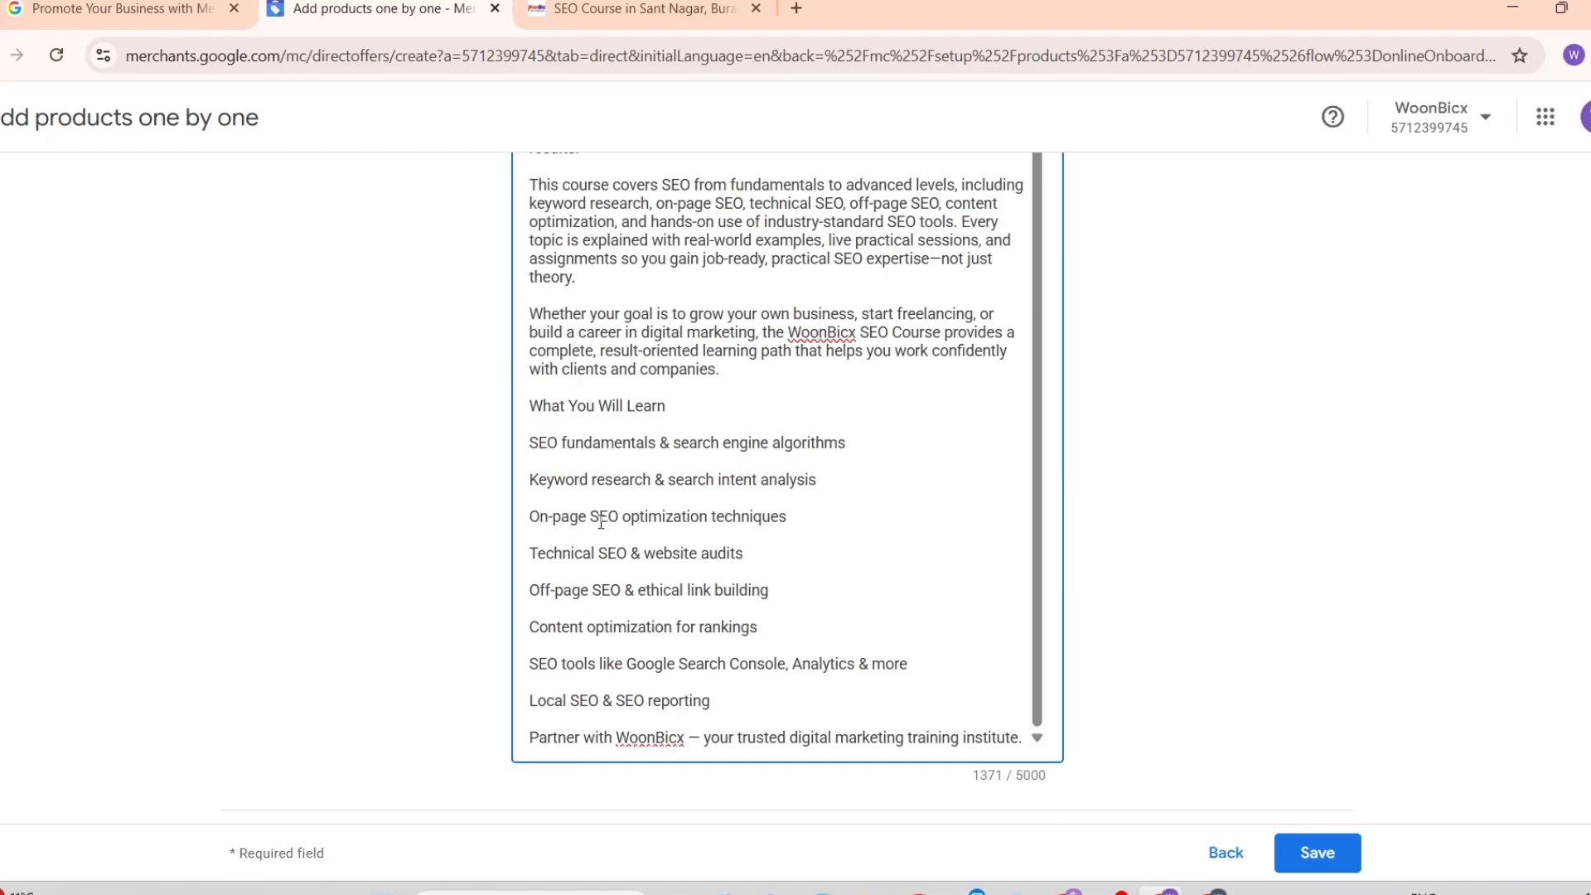
{"action": "scroll", "coordinate": [602, 522], "scroll_direction": "down", "scroll_amount": 1}
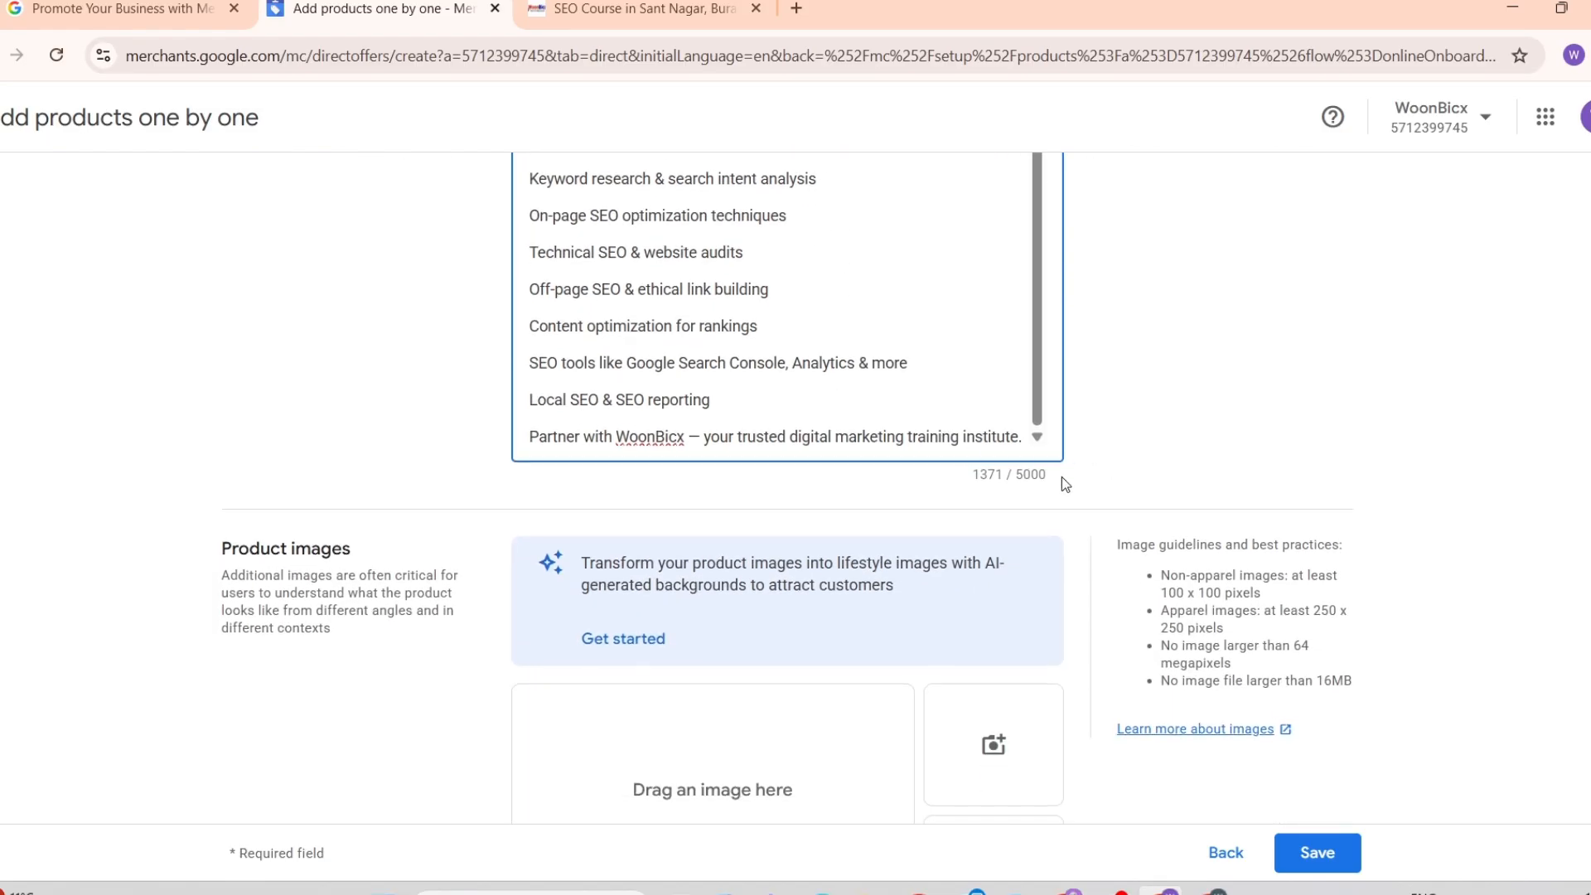
{"action": "scroll", "coordinate": [901, 321], "scroll_direction": "down", "scroll_amount": 3}
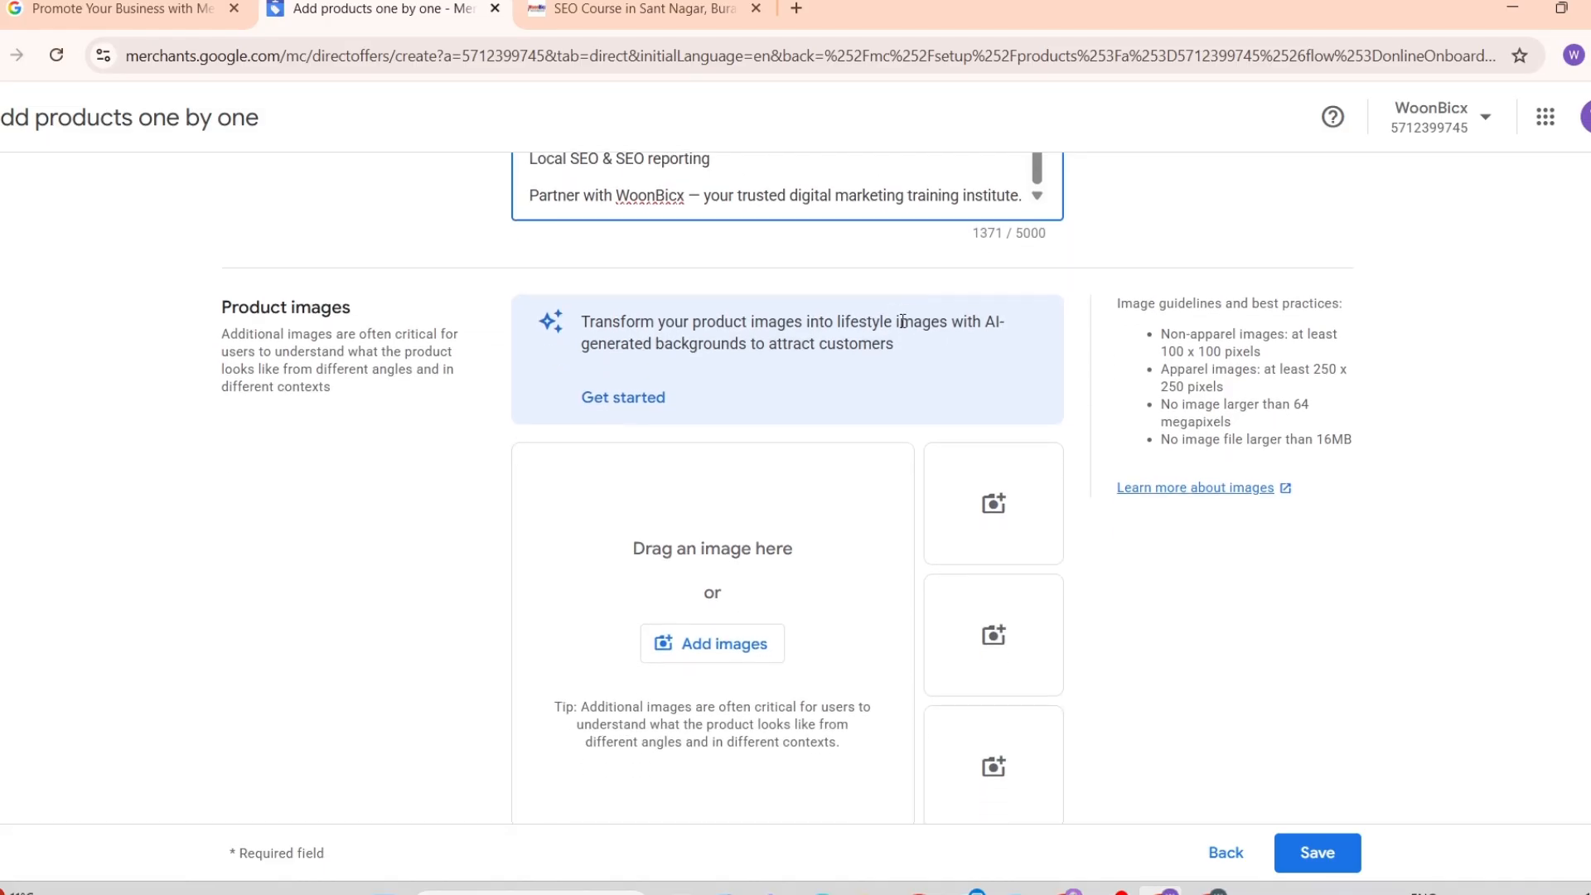
{"action": "scroll", "coordinate": [761, 555], "scroll_direction": "down", "scroll_amount": 1}
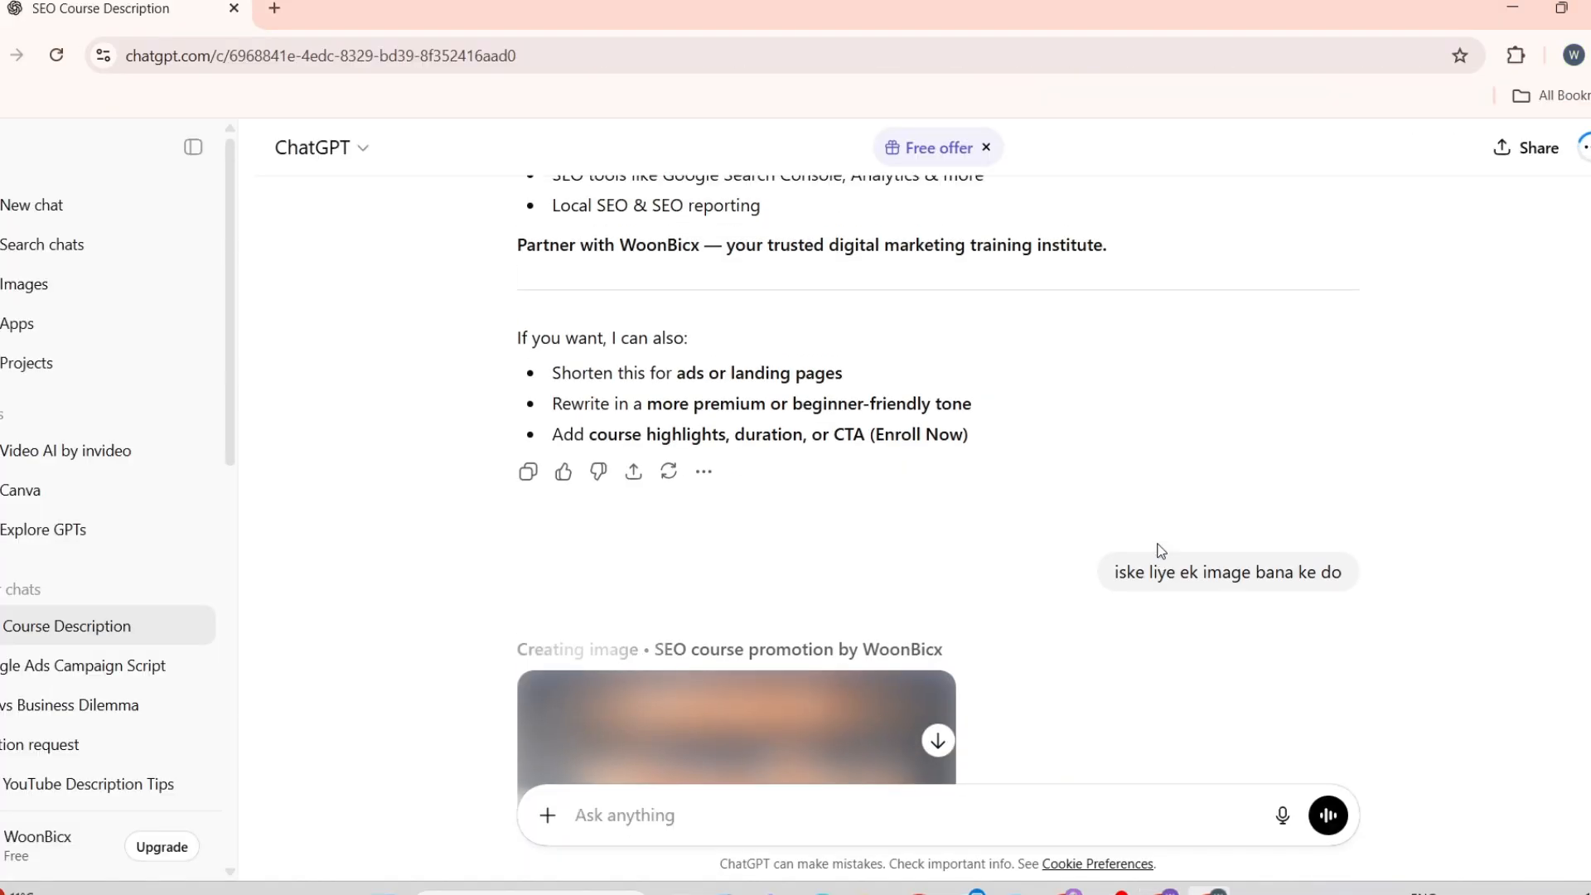
Step: Switch to ChatGPT and examine the SEO course description conversation and the promotional image requested for it
{"action": "scroll", "coordinate": [1161, 551], "scroll_direction": "up", "scroll_amount": 1}
{"action": "scroll", "coordinate": [1160, 551], "scroll_direction": "up", "scroll_amount": 1}
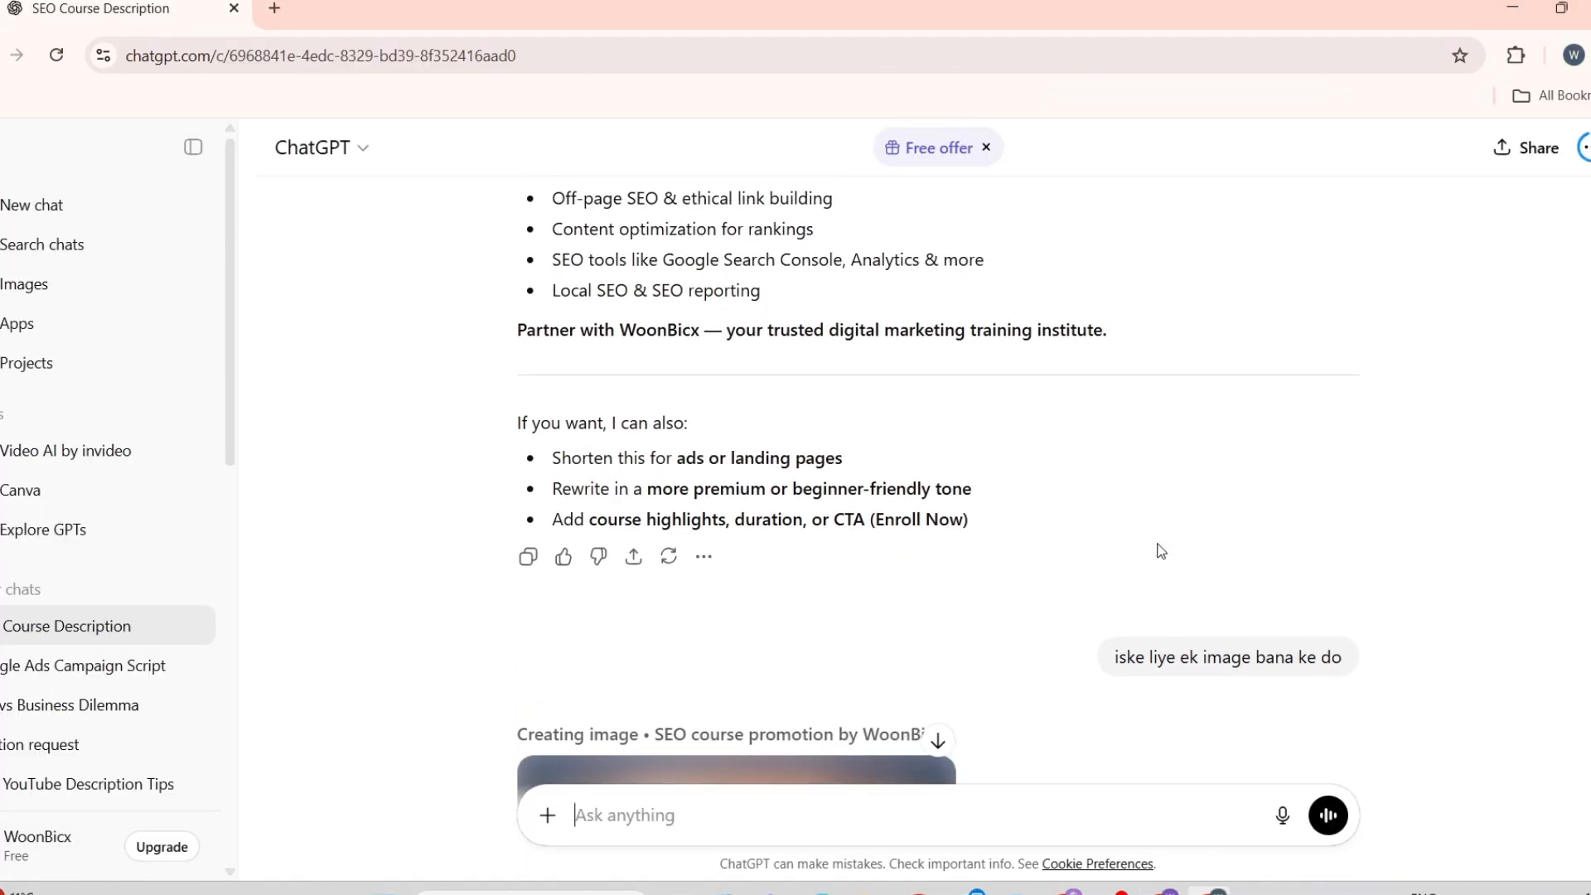
{"action": "scroll", "coordinate": [1160, 551], "scroll_direction": "up", "scroll_amount": 3}
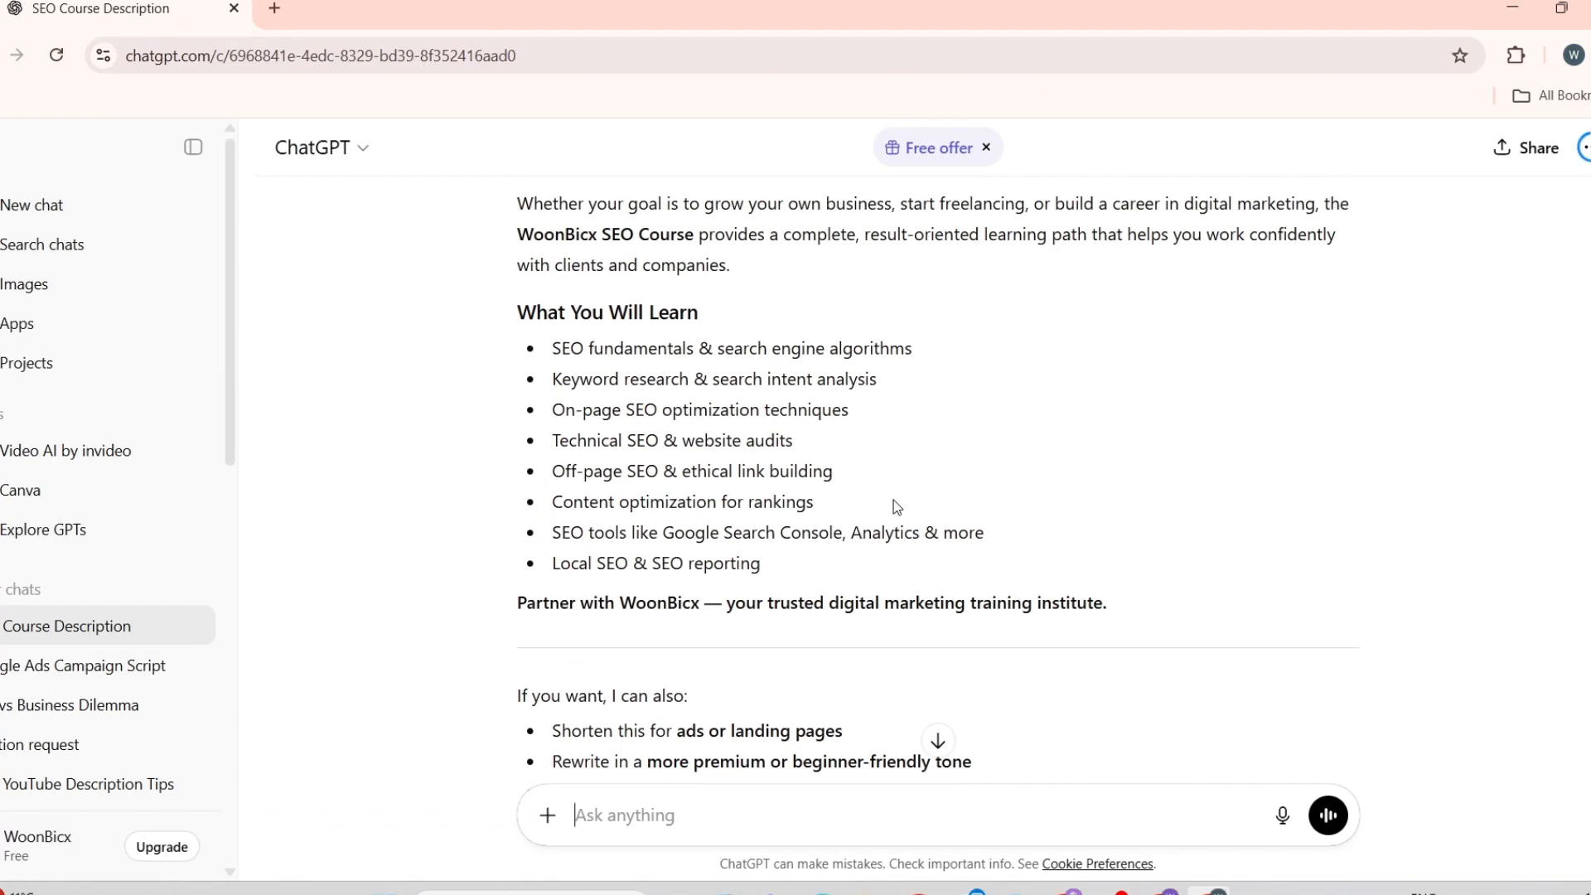
{"action": "scroll", "coordinate": [894, 500], "scroll_direction": "up", "scroll_amount": 5}
{"action": "scroll", "coordinate": [893, 500], "scroll_direction": "down", "scroll_amount": 4}
{"action": "scroll", "coordinate": [893, 499], "scroll_direction": "down", "scroll_amount": 6}
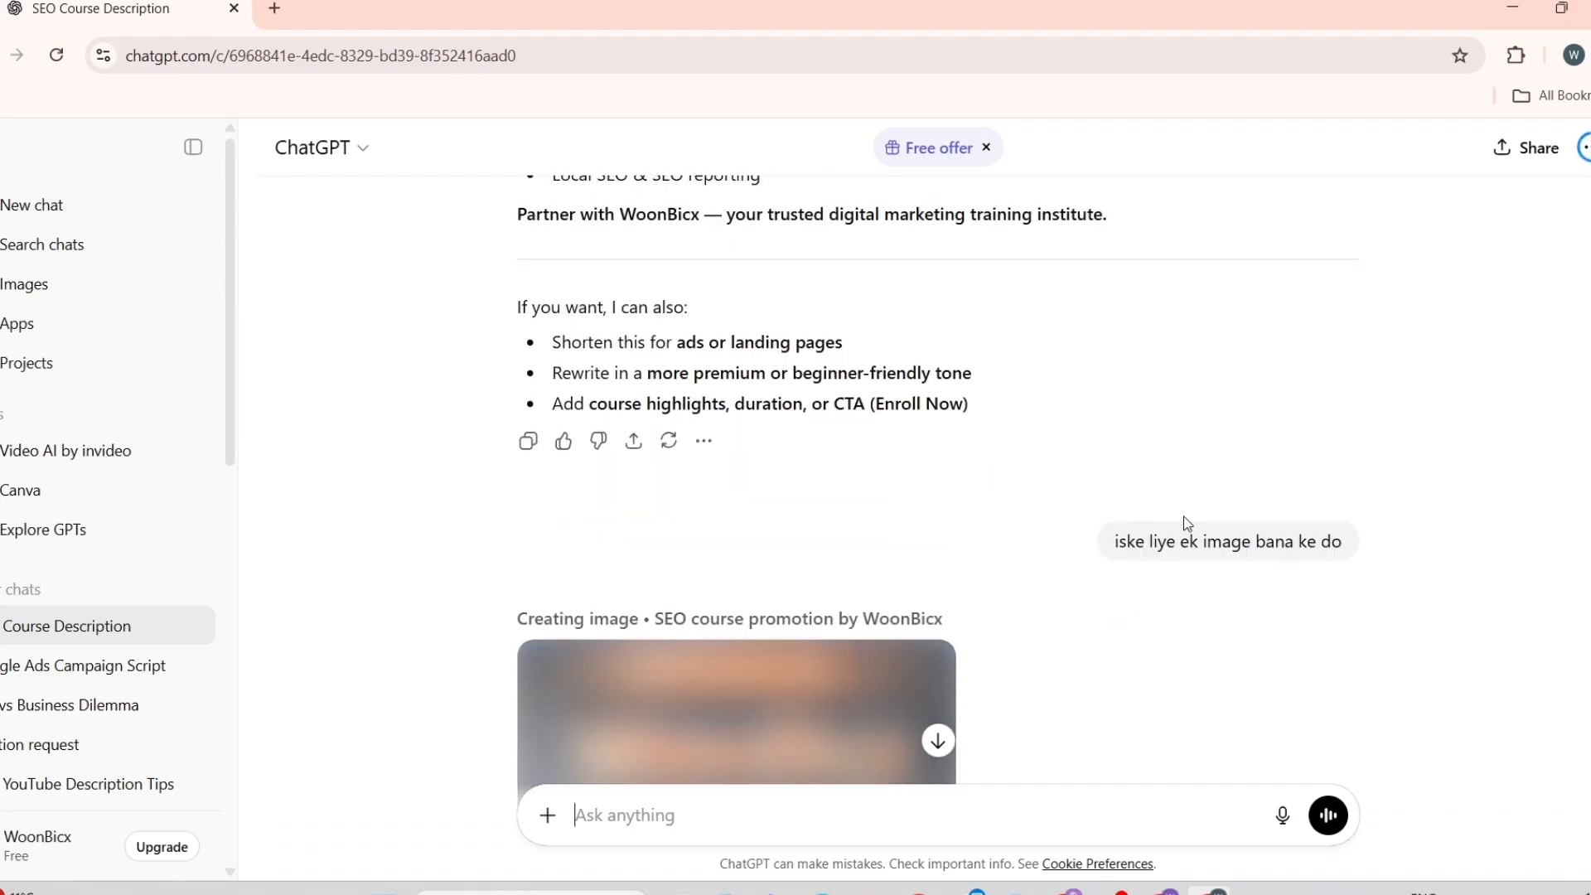
{"action": "scroll", "coordinate": [1190, 558], "scroll_direction": "down", "scroll_amount": 5}
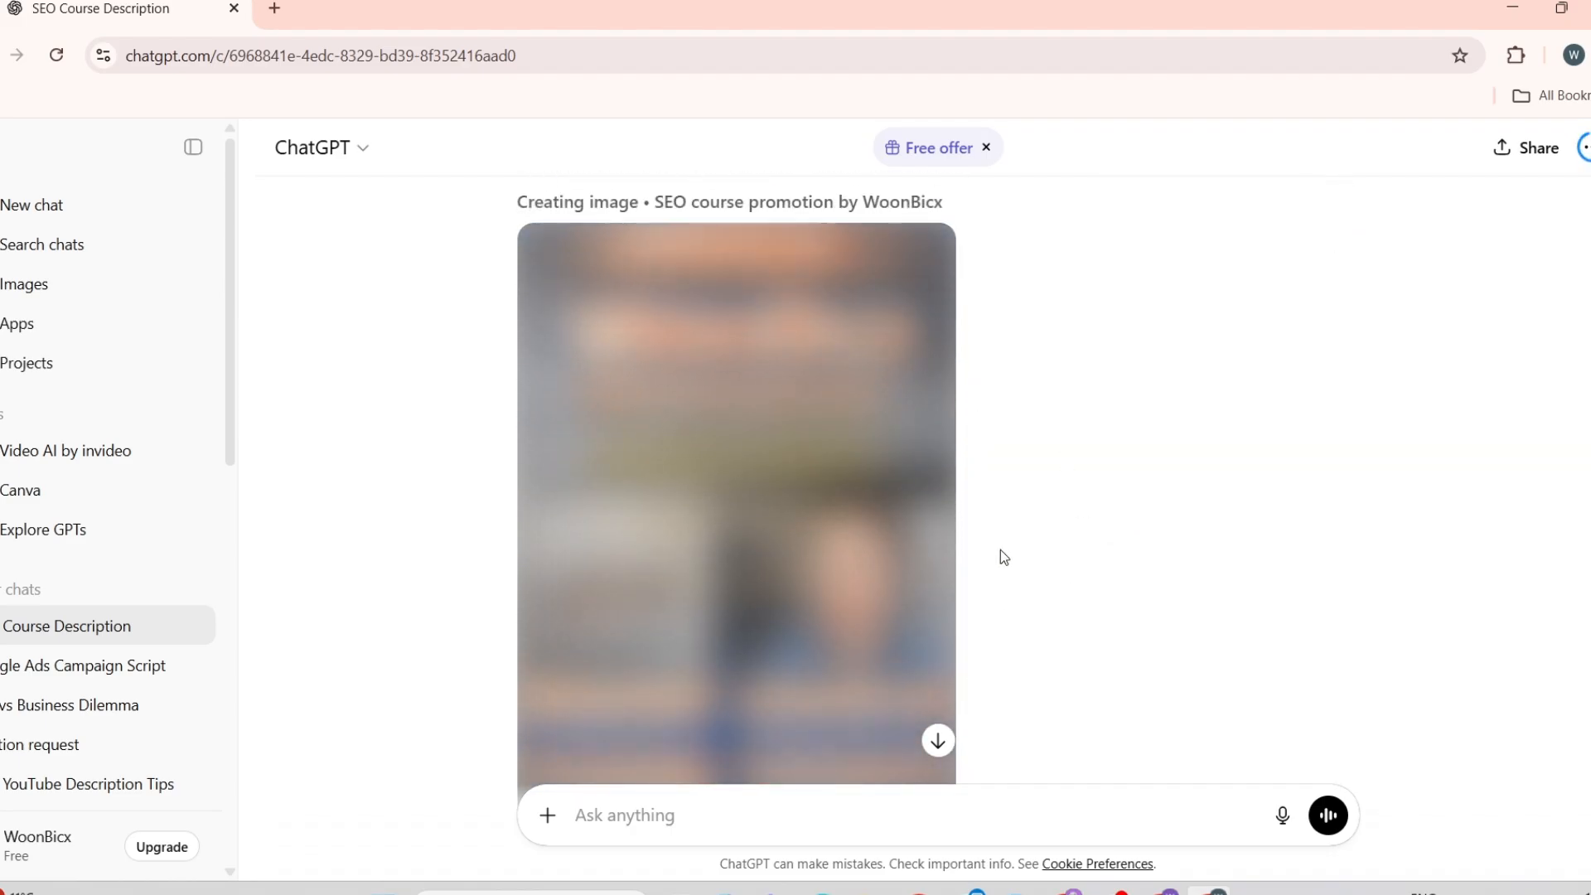
{"action": "scroll", "coordinate": [1001, 549], "scroll_direction": "down", "scroll_amount": 2}
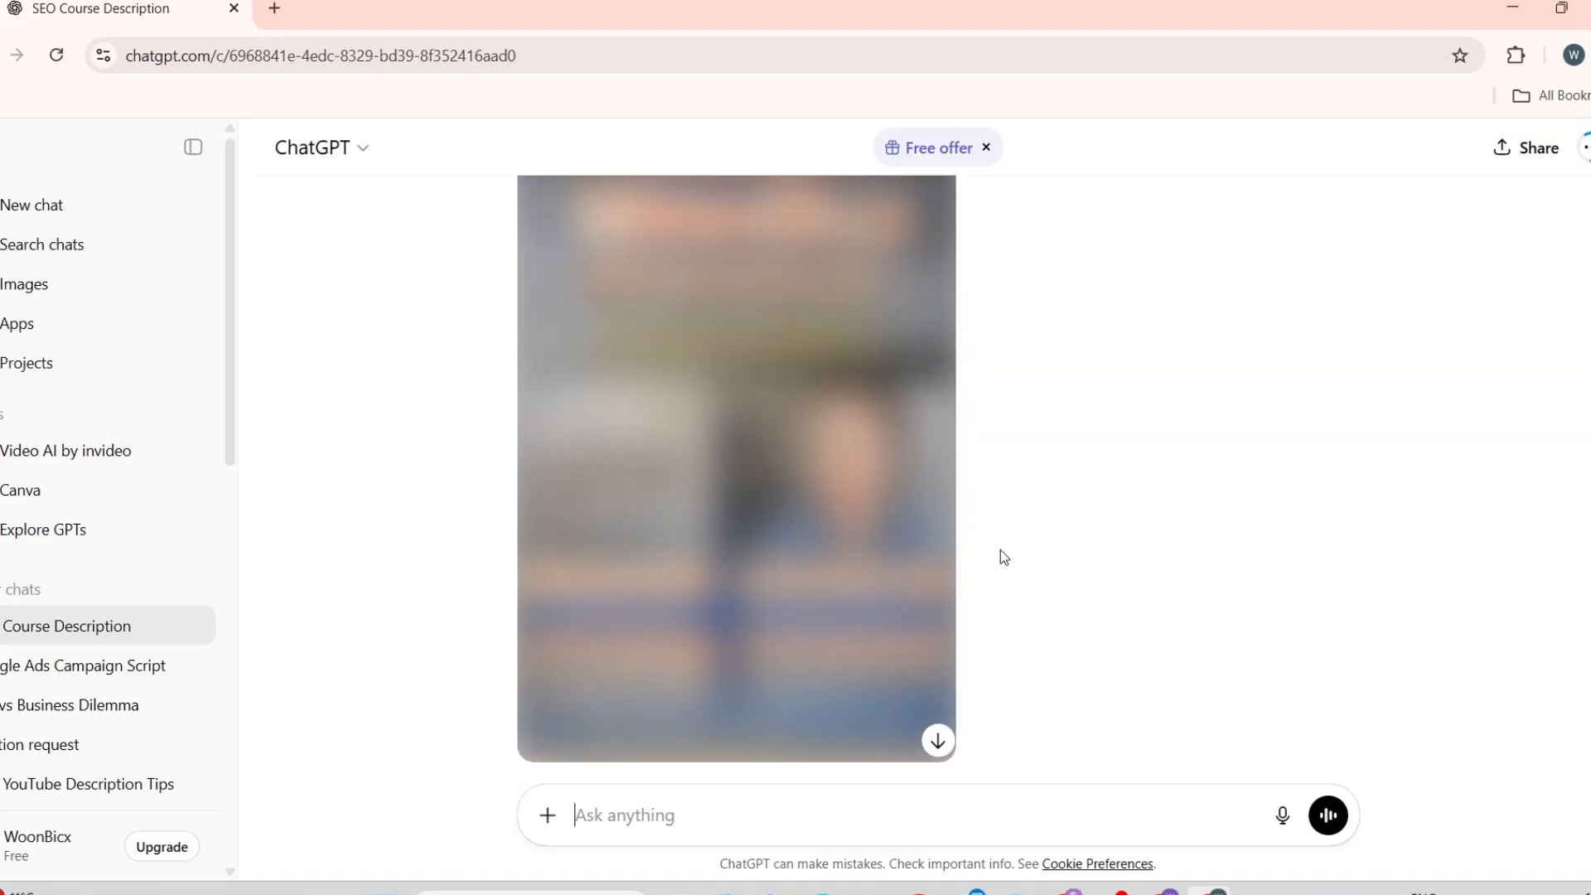
{"action": "scroll", "coordinate": [860, 383], "scroll_direction": "down", "scroll_amount": 4}
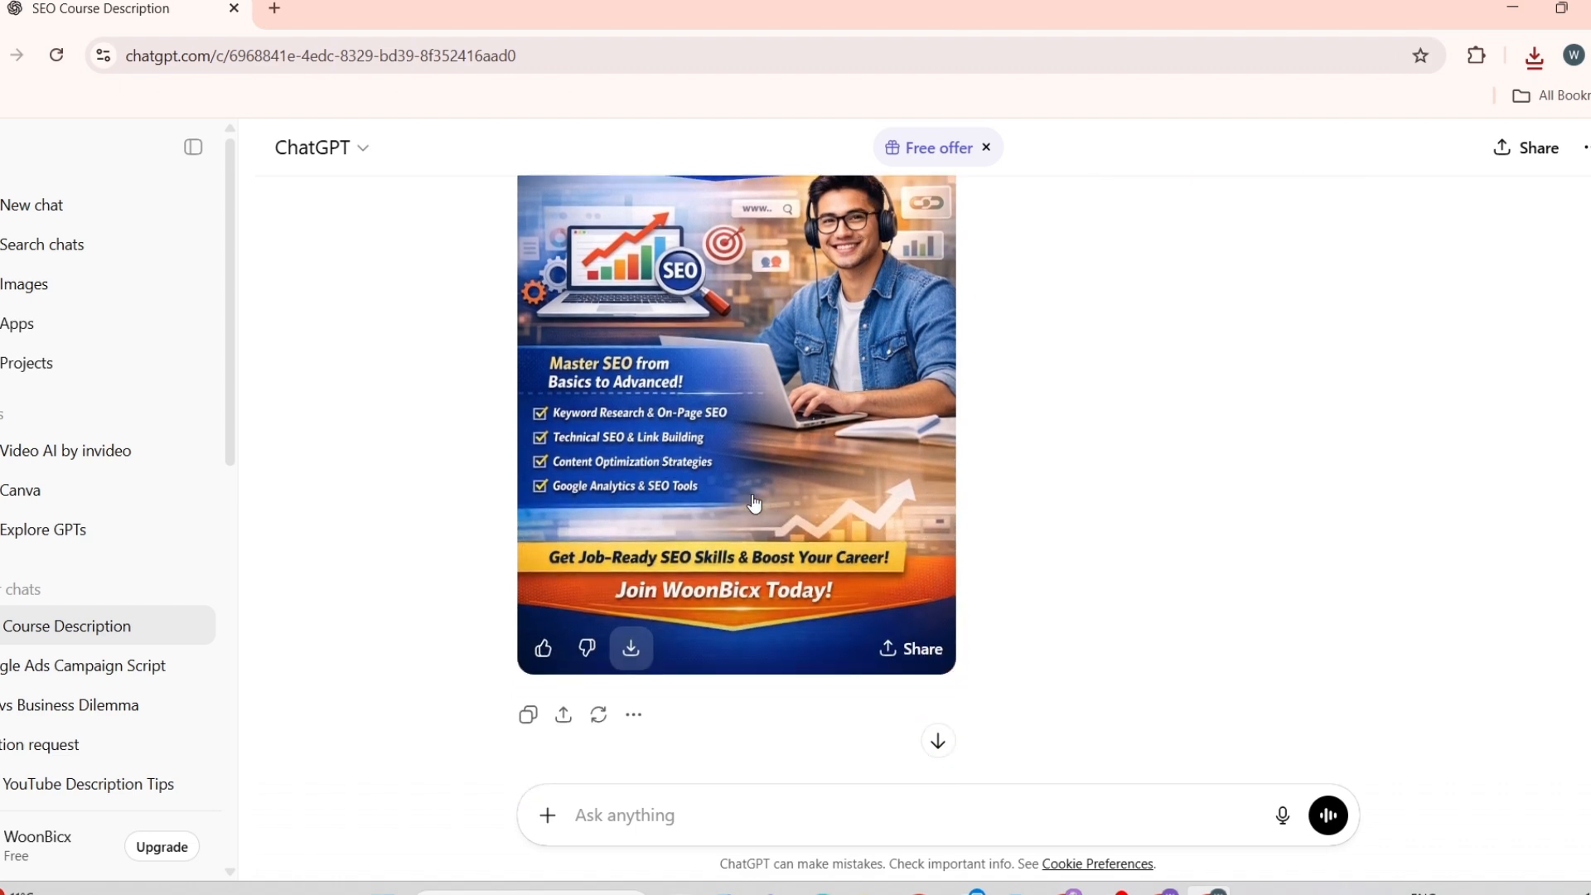
Step: Download the generated WoonBicx SEO course image and add it as the product's main image in Merchant Center
{"action": "scroll", "coordinate": [754, 505], "scroll_direction": "up", "scroll_amount": 4}
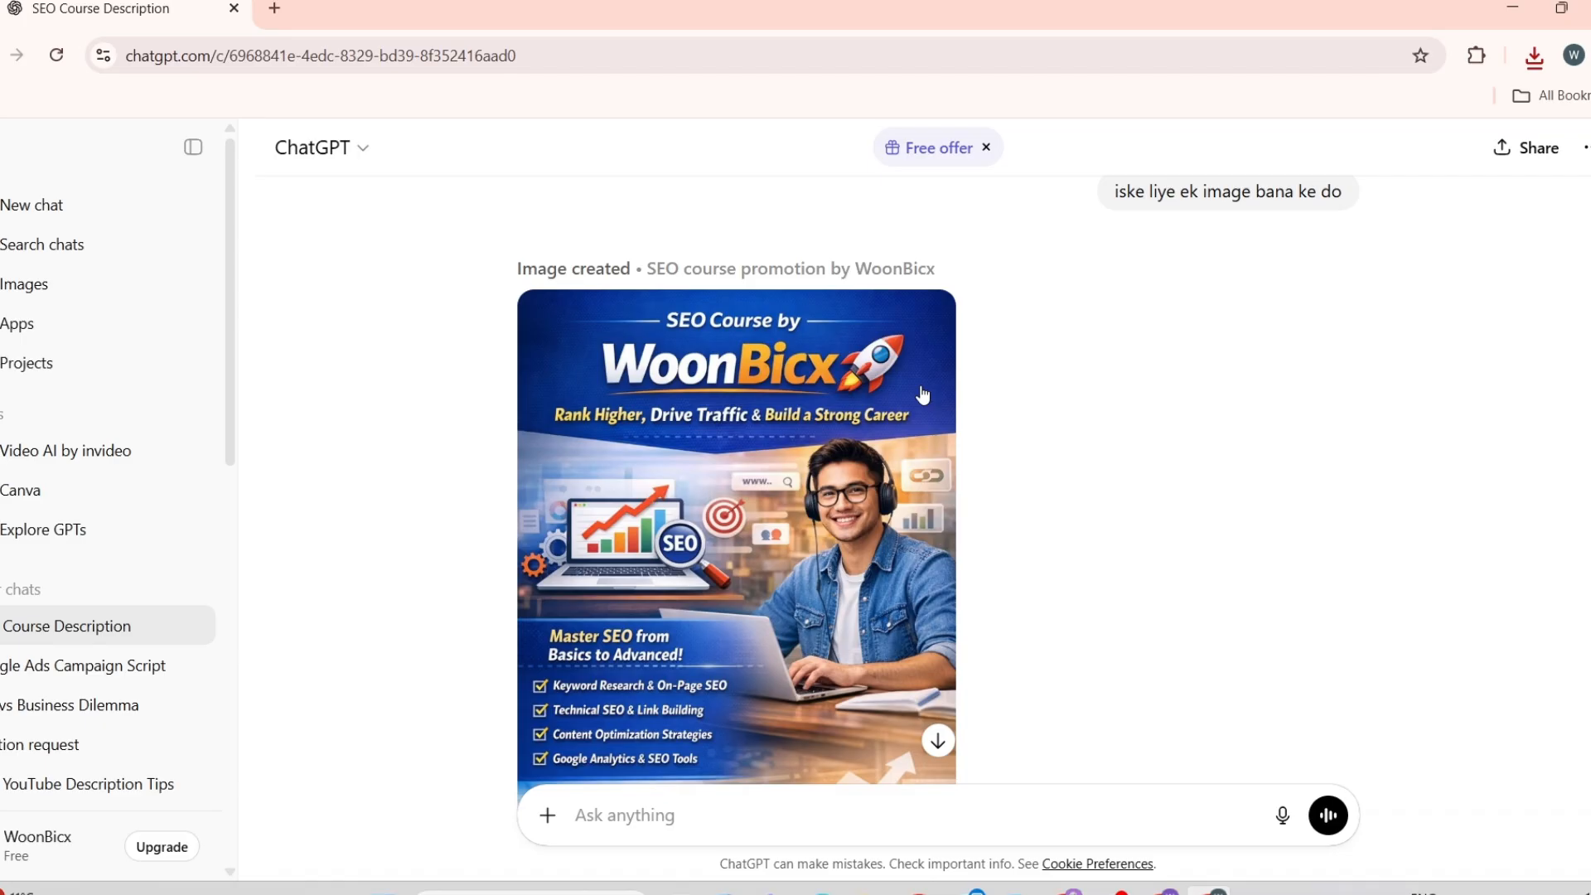
{"action": "scroll", "coordinate": [923, 395], "scroll_direction": "down", "scroll_amount": 5}
{"action": "left_click", "coordinate": [632, 556]}
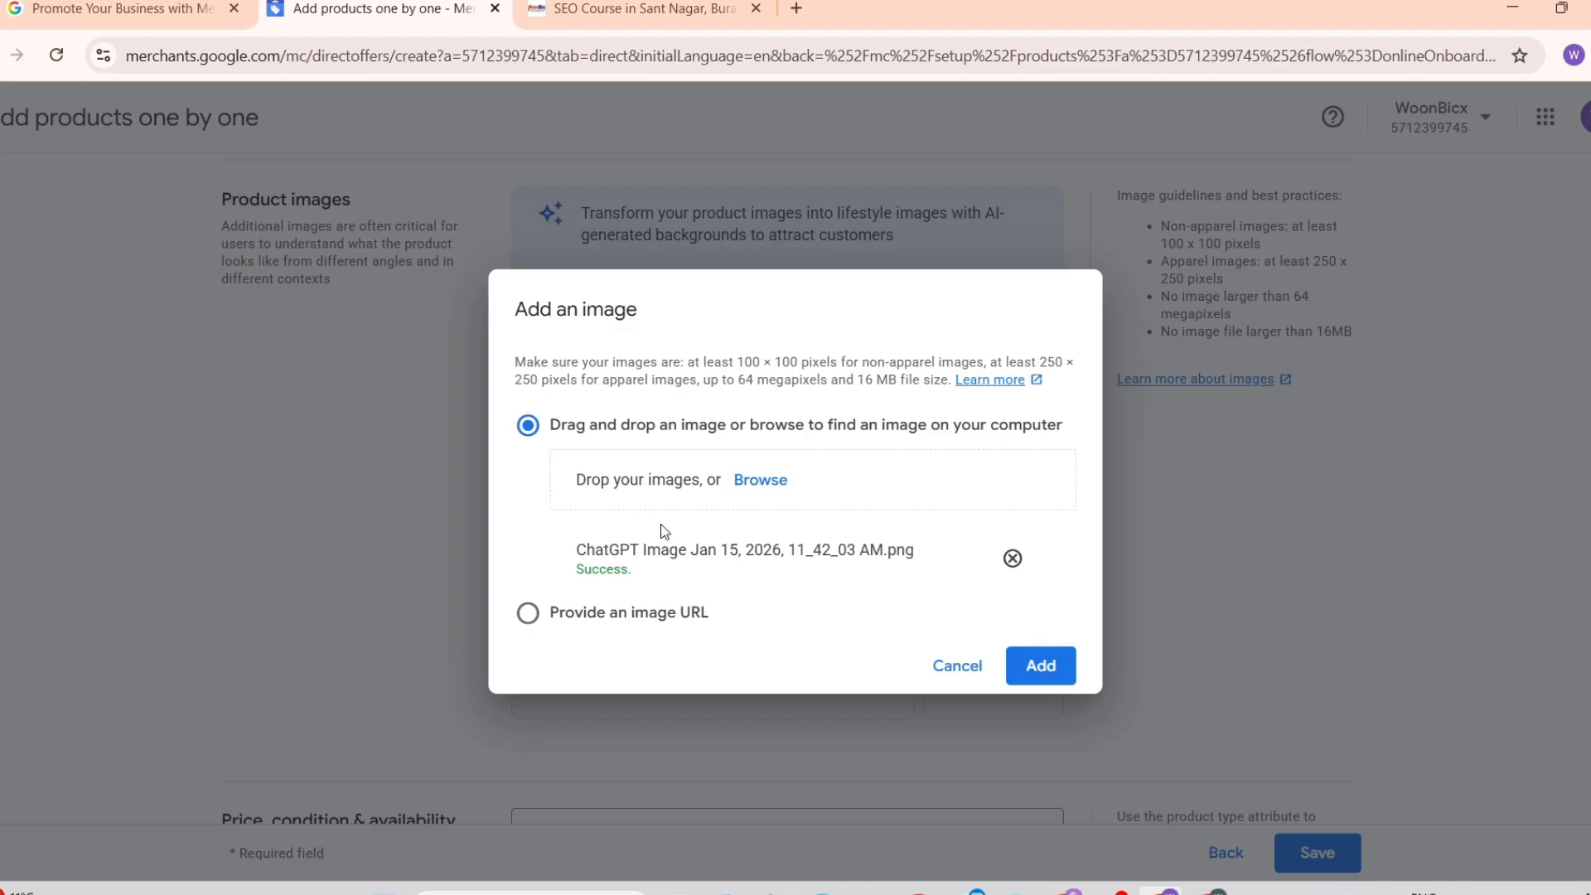
{"action": "left_click", "coordinate": [1041, 667]}
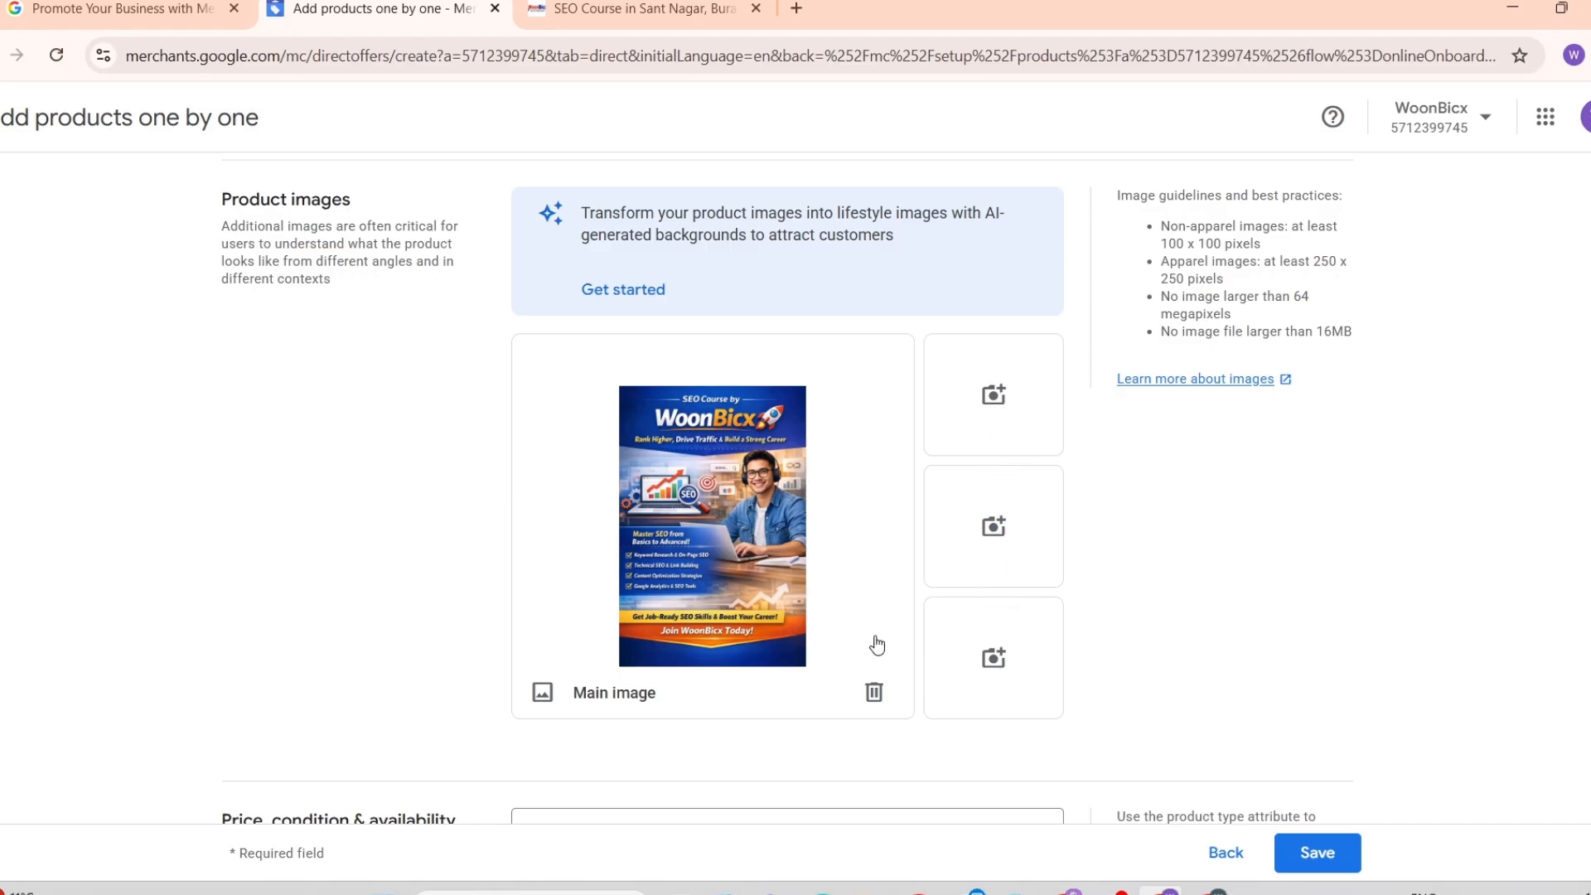
Step: Set the product type to "SEO Course" in the price, condition and availability section
{"action": "scroll", "coordinate": [873, 643], "scroll_direction": "down", "scroll_amount": 5}
{"action": "left_click", "coordinate": [784, 453]}
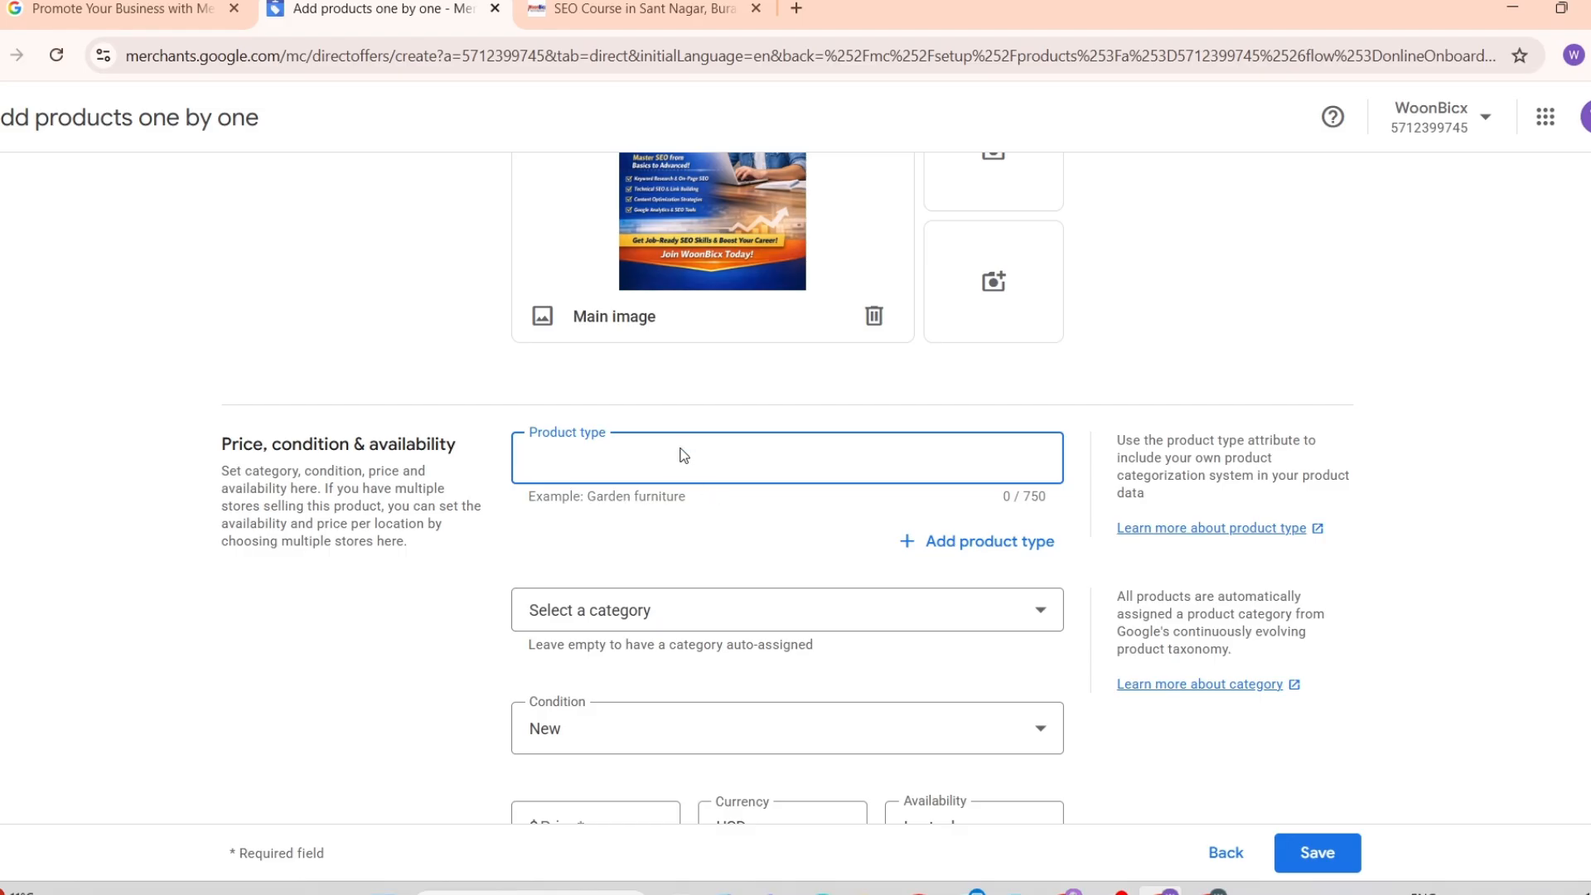
{"action": "type", "text": "SEO Course"}
Step: Look through the available product categories for one suiting the course, and leave the category unselected
{"action": "scroll", "coordinate": [684, 493], "scroll_direction": "down", "scroll_amount": 2}
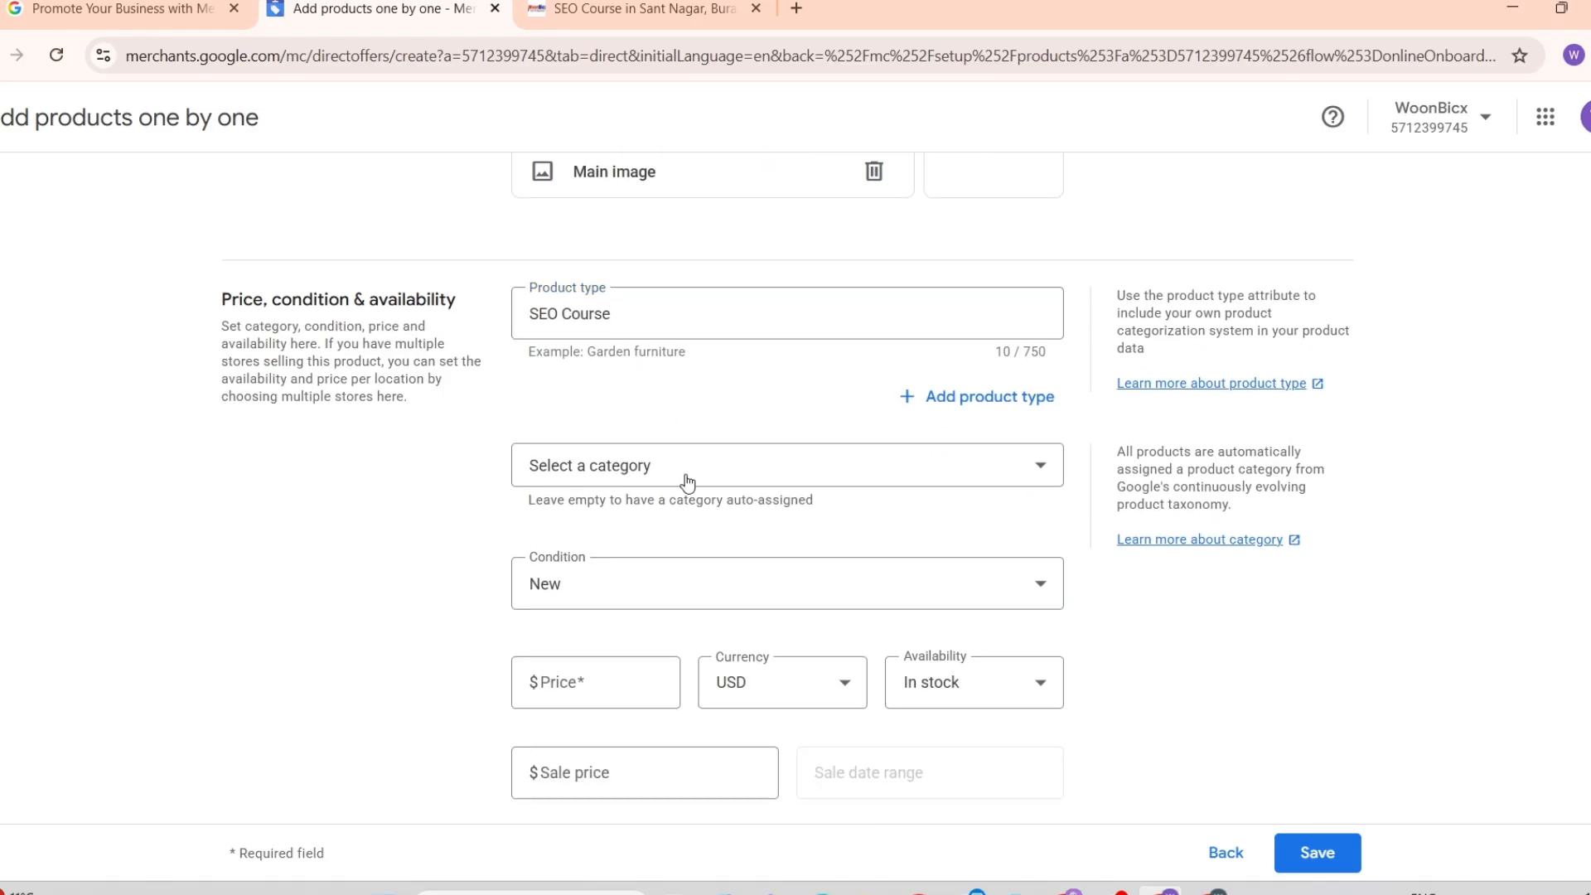
{"action": "left_click", "coordinate": [686, 482]}
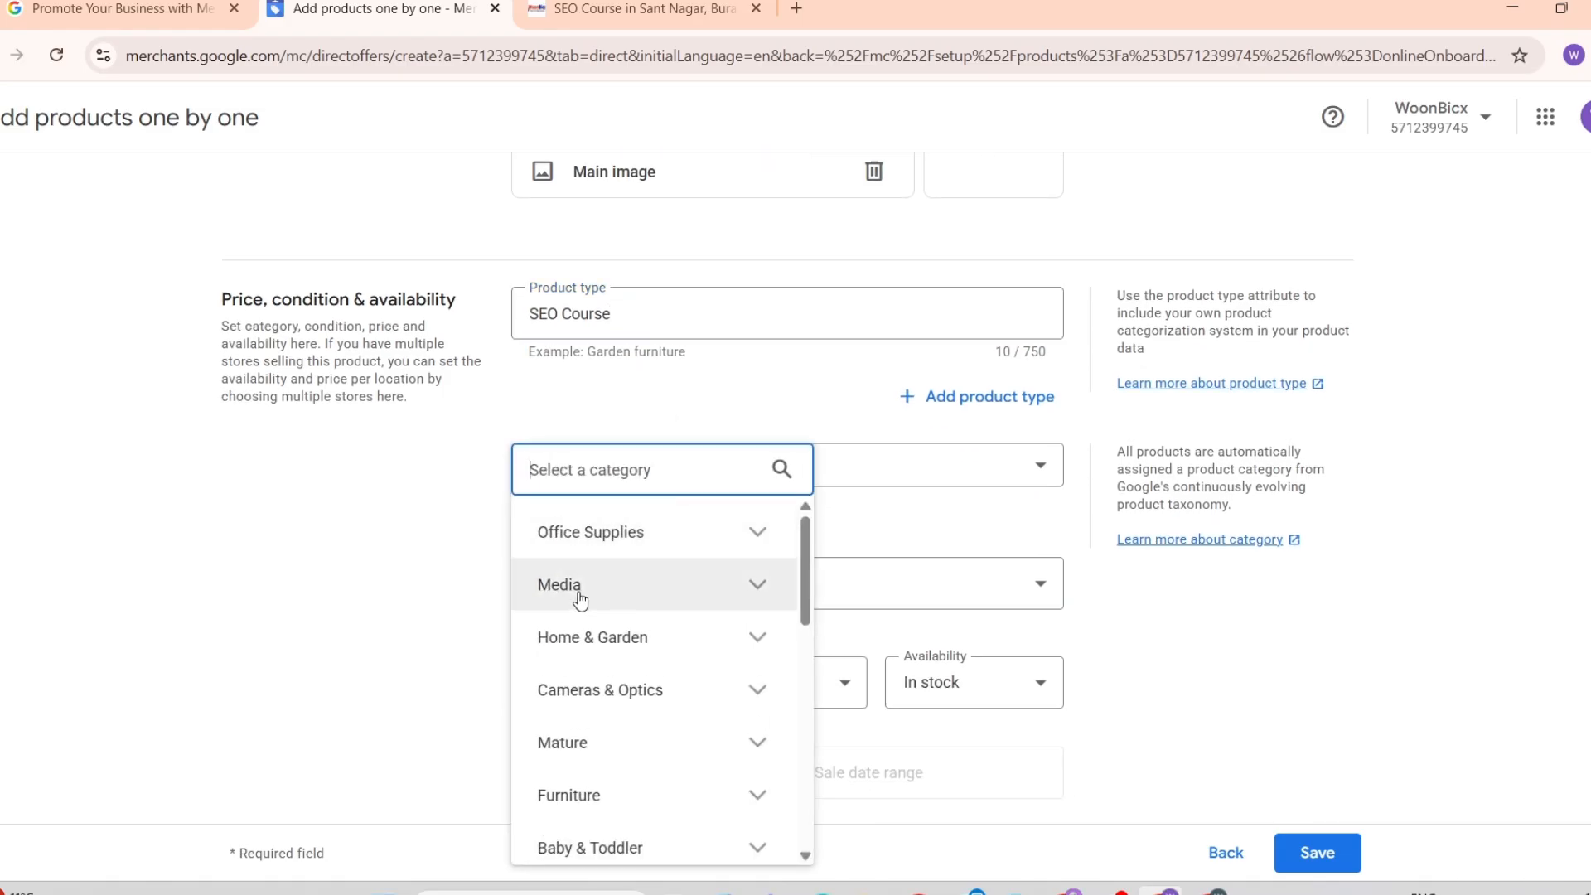
{"action": "scroll", "coordinate": [682, 640], "scroll_direction": "down", "scroll_amount": 2}
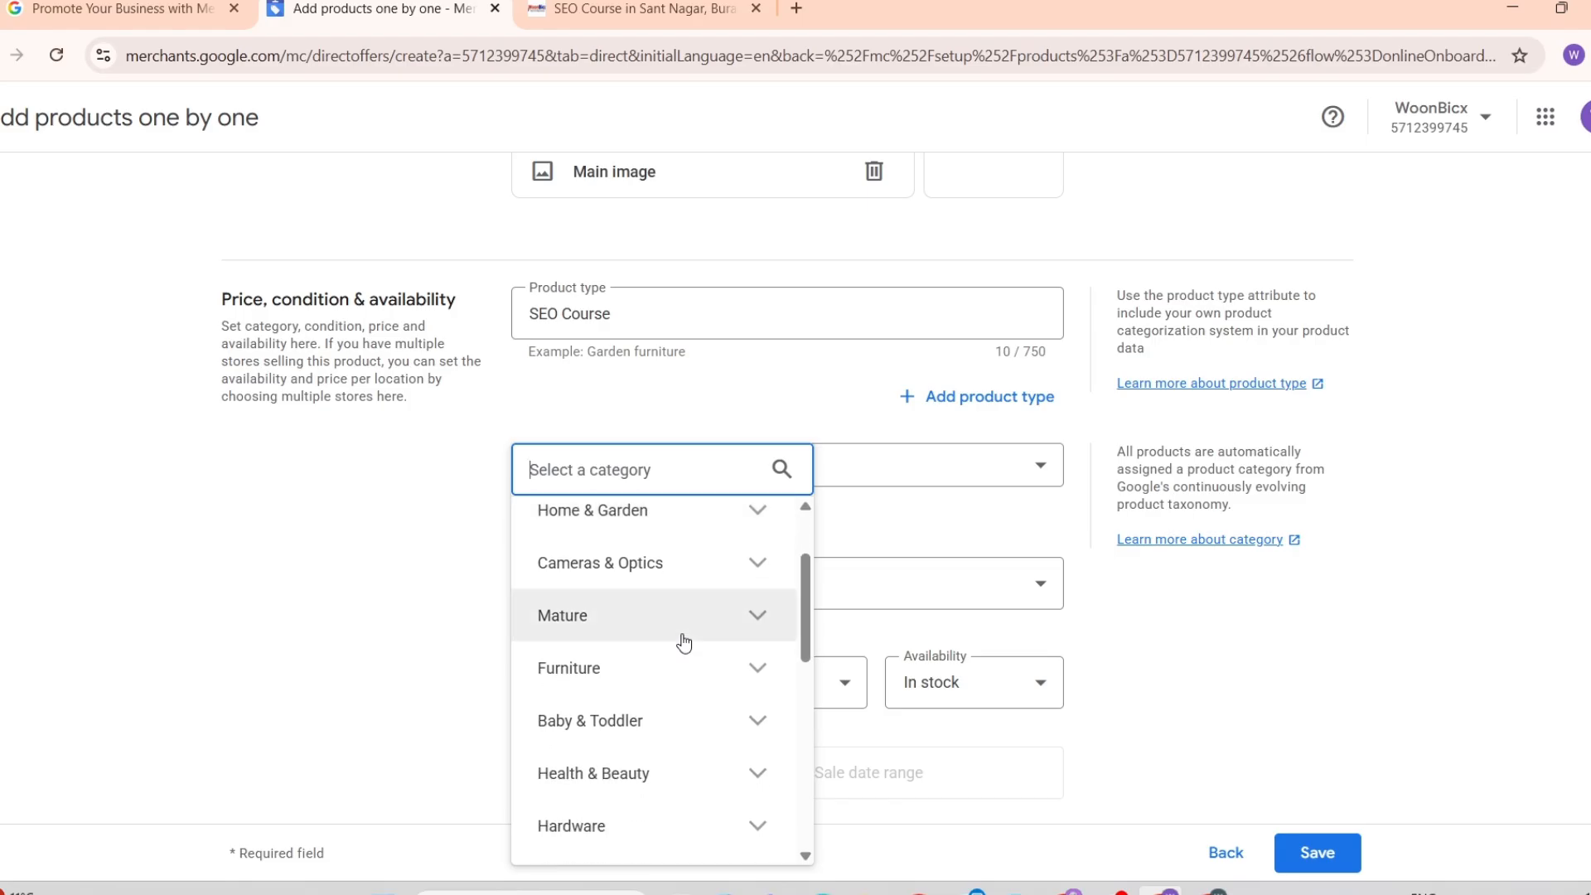
{"action": "scroll", "coordinate": [683, 642], "scroll_direction": "down", "scroll_amount": 3}
{"action": "scroll", "coordinate": [683, 642], "scroll_direction": "down", "scroll_amount": 3}
{"action": "scroll", "coordinate": [684, 642], "scroll_direction": "down", "scroll_amount": 3}
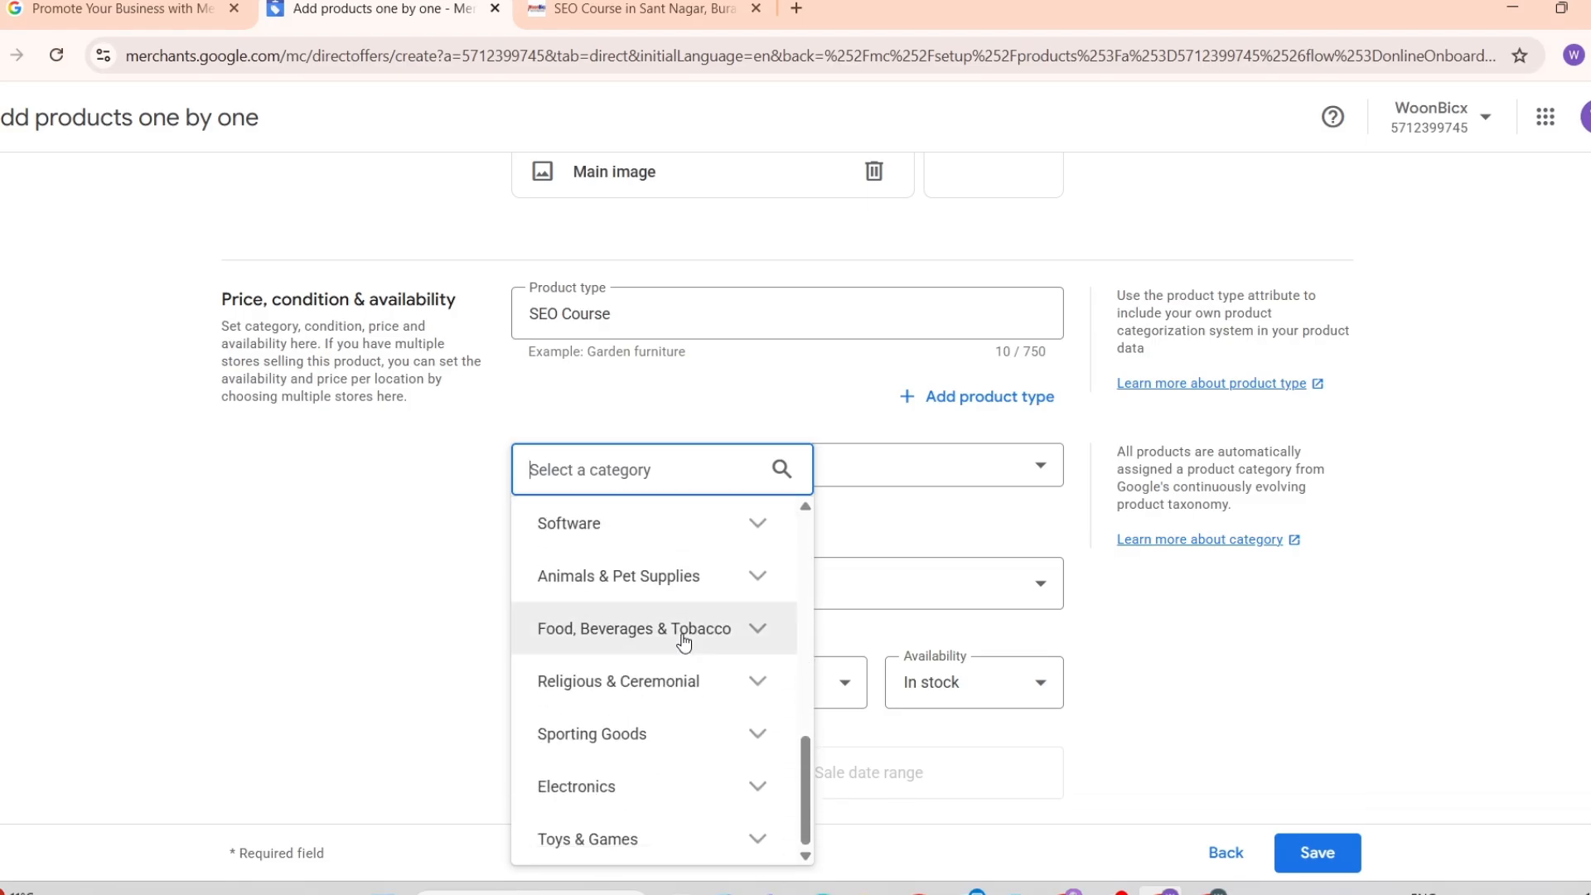
{"action": "scroll", "coordinate": [684, 642], "scroll_direction": "up", "scroll_amount": 3}
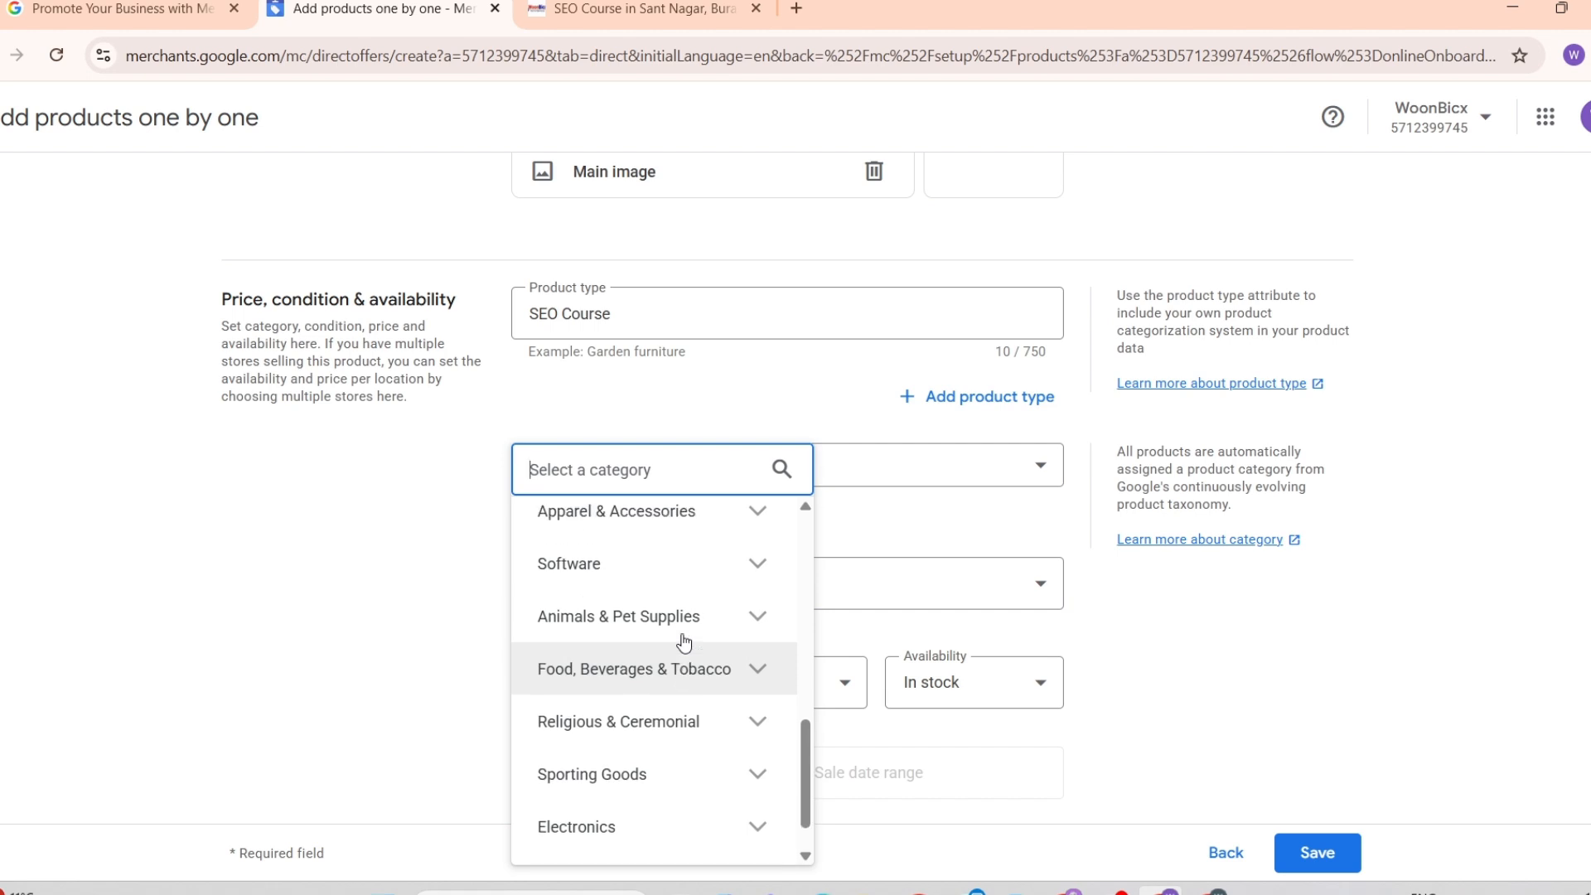
{"action": "left_click", "coordinate": [367, 659]}
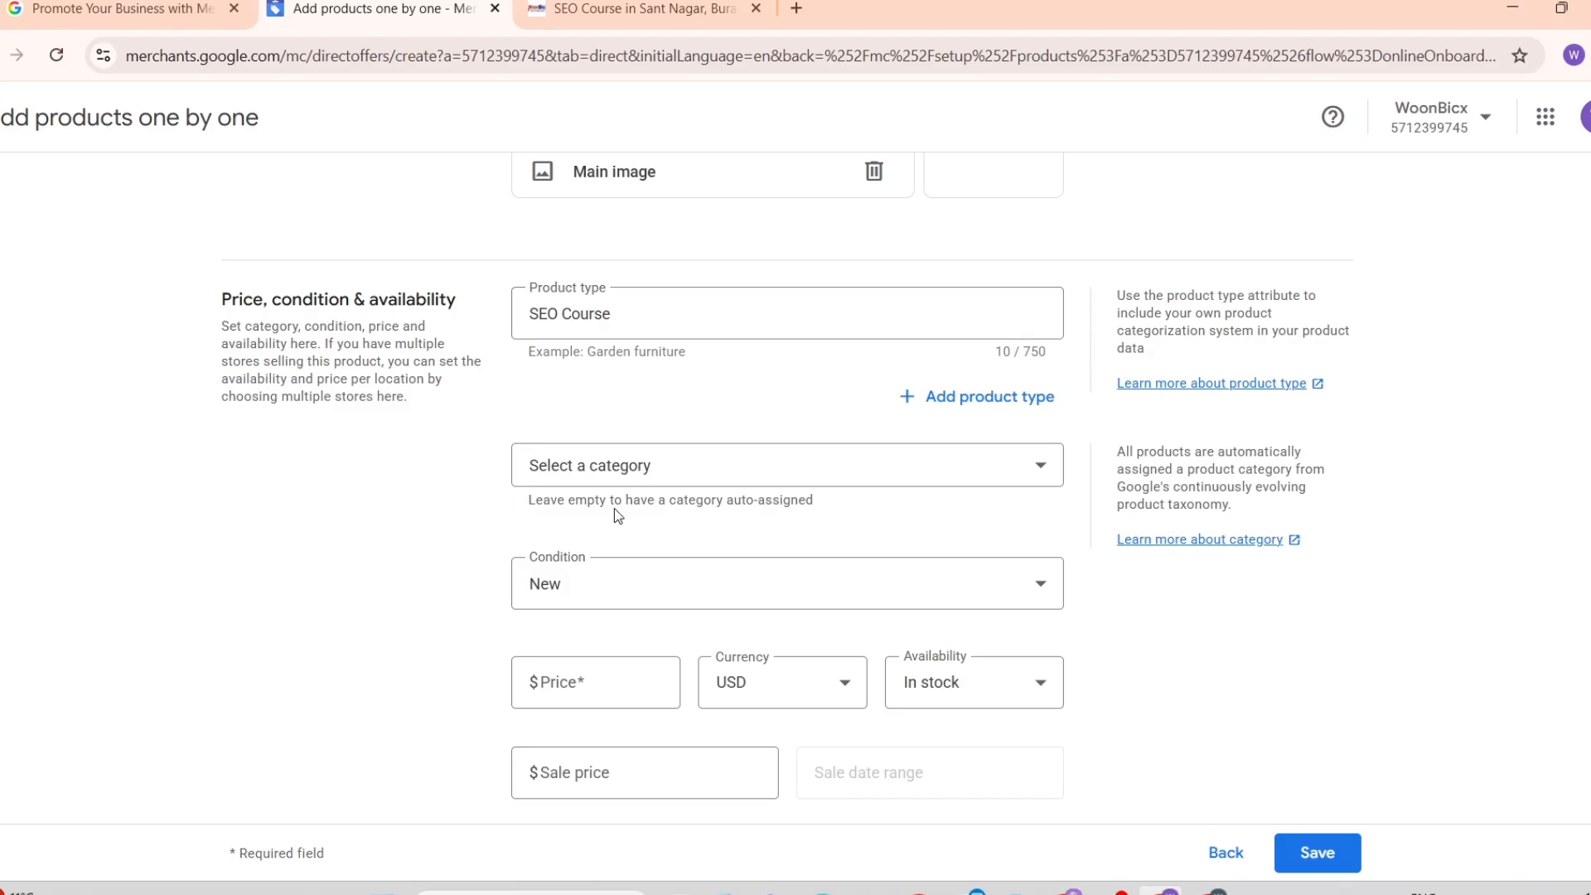
{"action": "scroll", "coordinate": [613, 509], "scroll_direction": "down", "scroll_amount": 1}
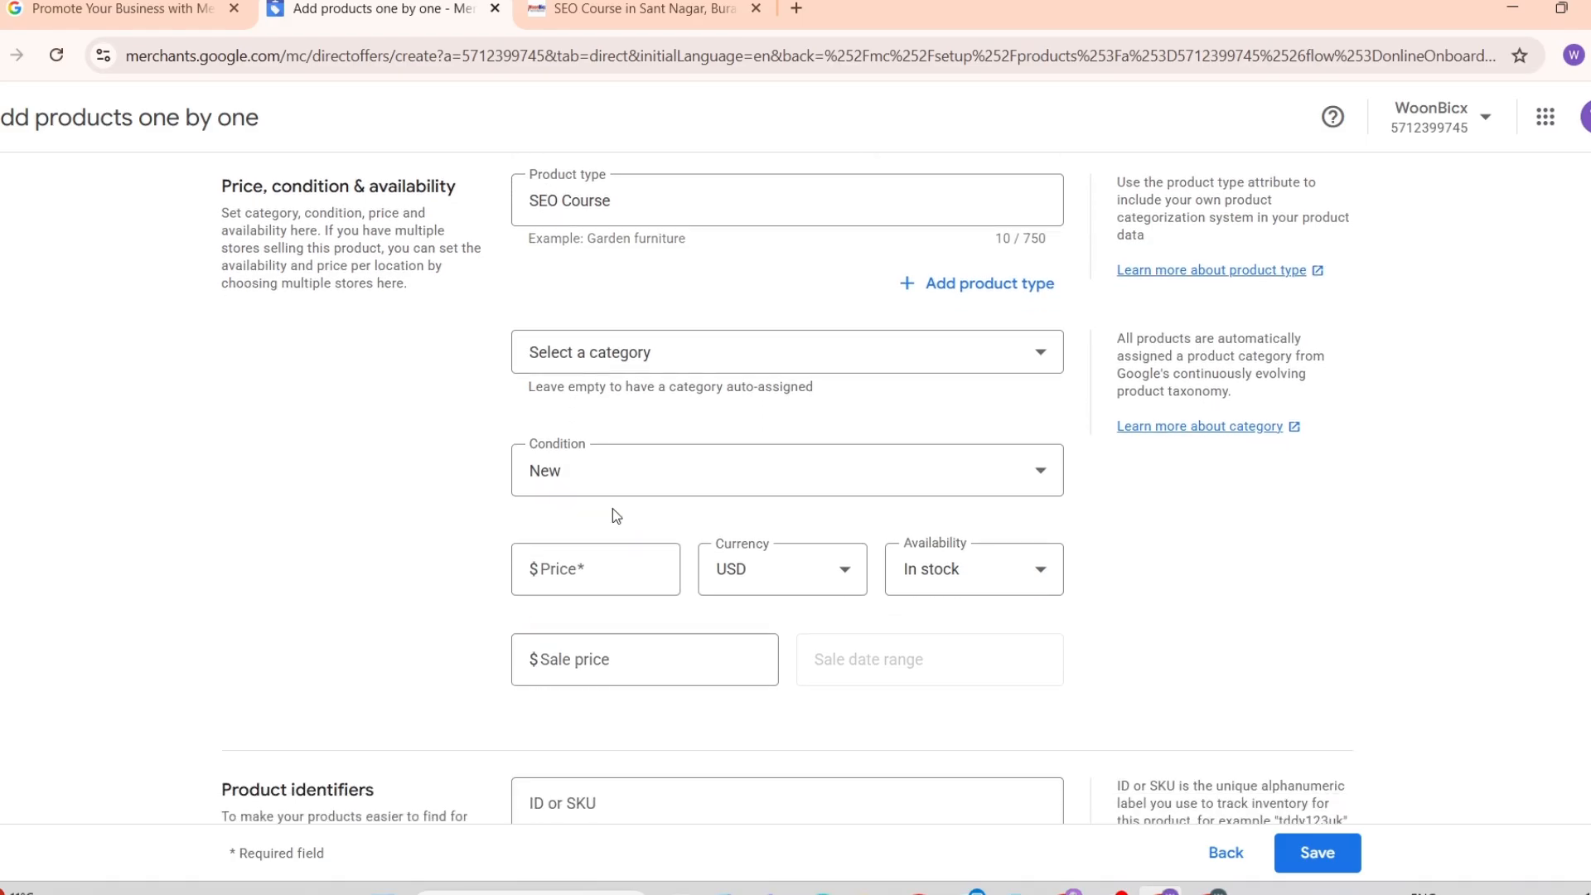
Step: Review the product condition options and set the condition to New
{"action": "left_click", "coordinate": [665, 482]}
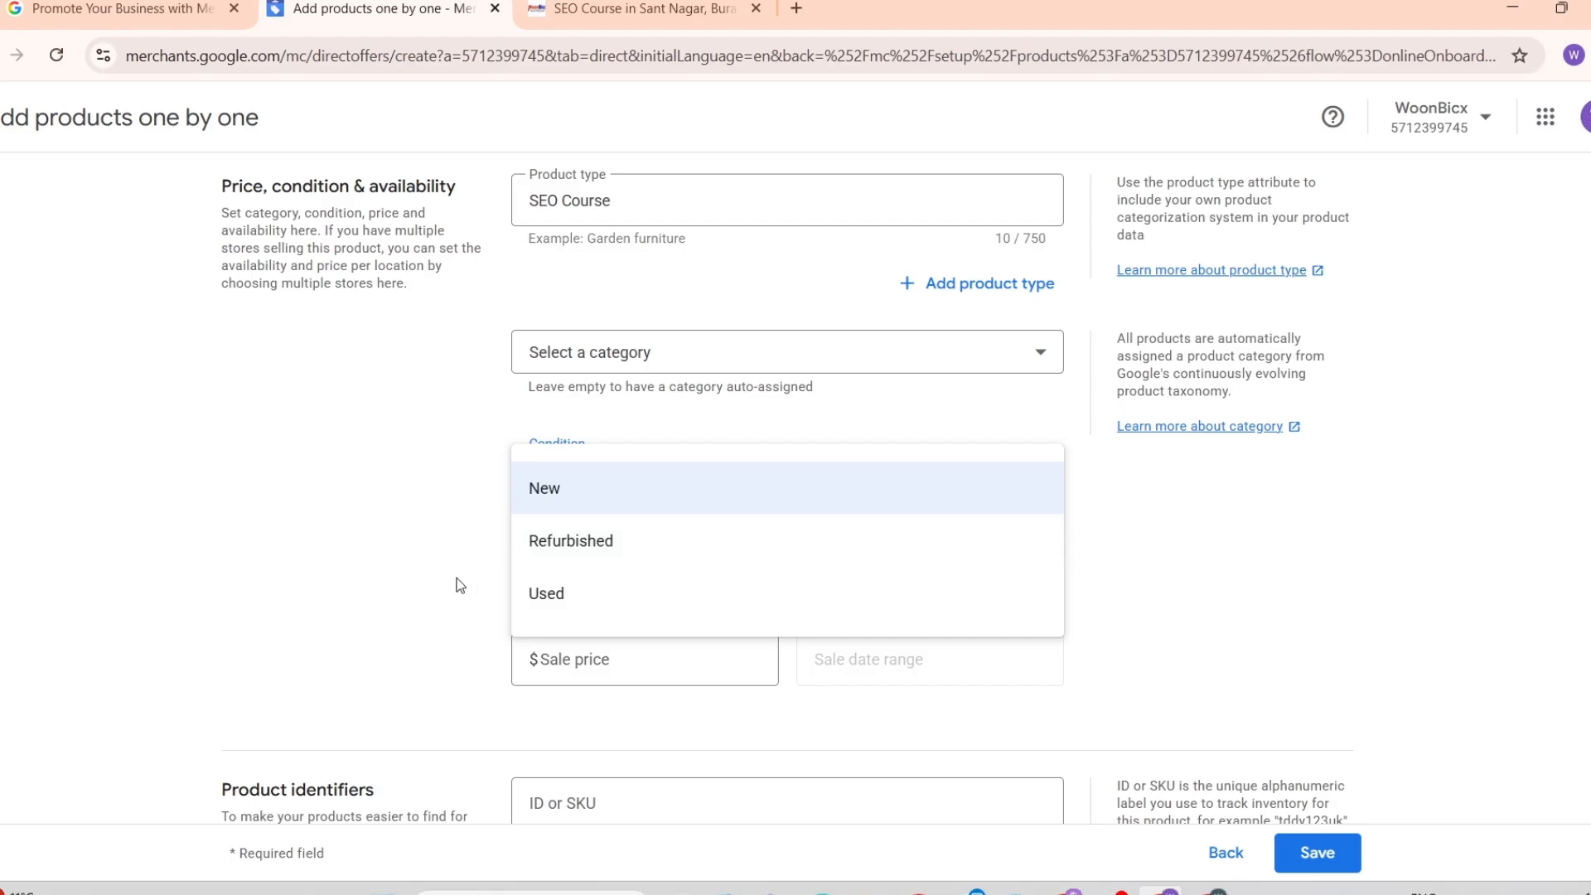
{"action": "left_click", "coordinate": [580, 502]}
{"action": "left_click", "coordinate": [630, 481]}
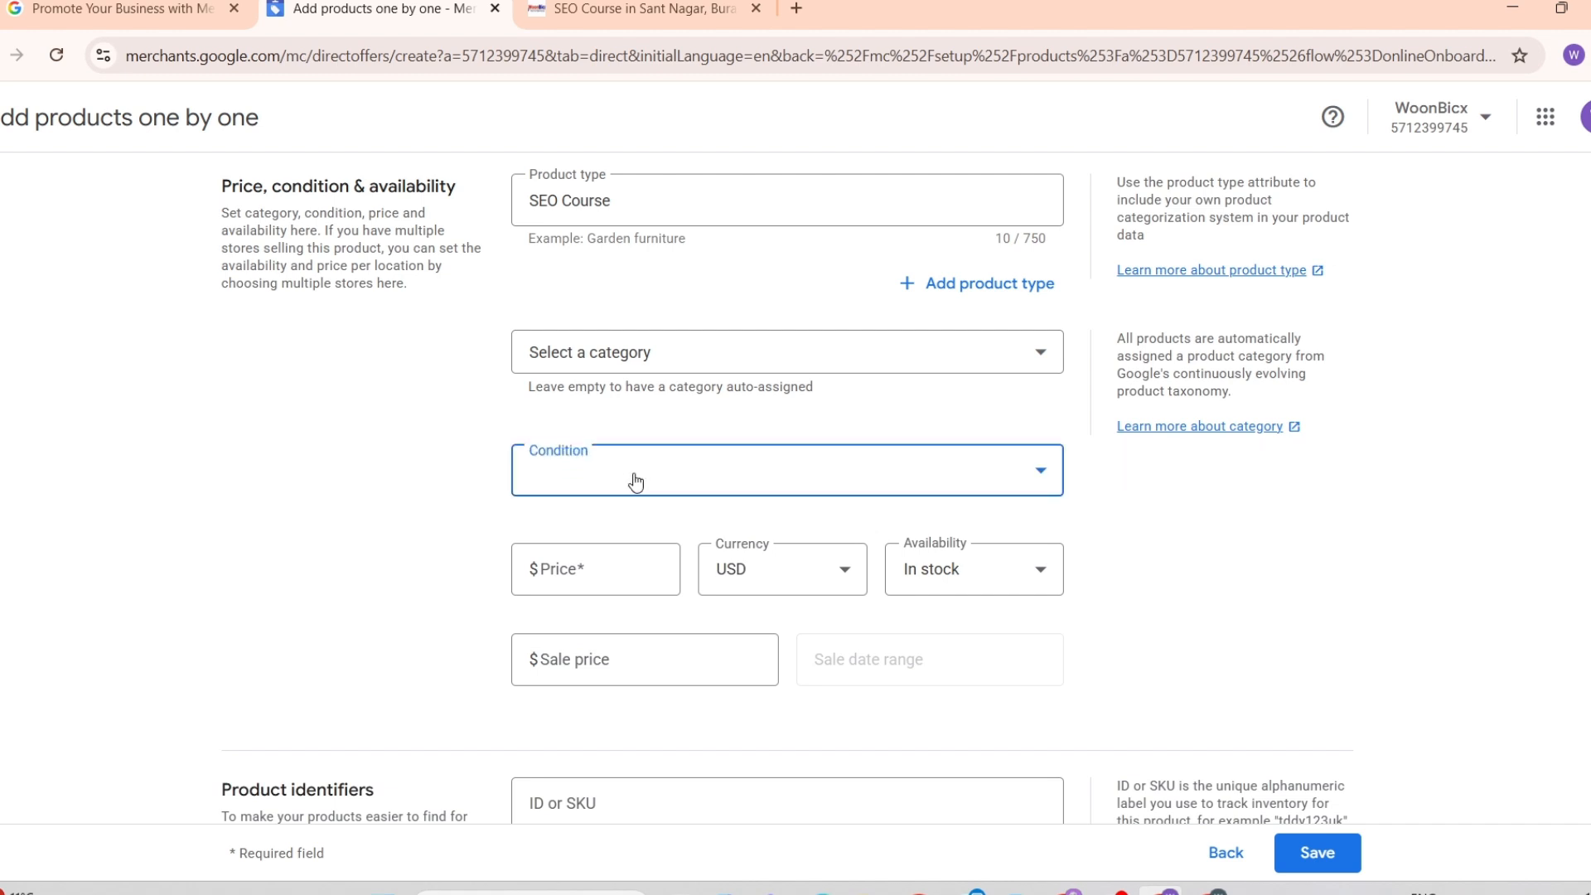
{"action": "left_click", "coordinate": [626, 496]}
Step: Set the course price to 1000 in INR and the availability to In stock
{"action": "left_click", "coordinate": [586, 561]}
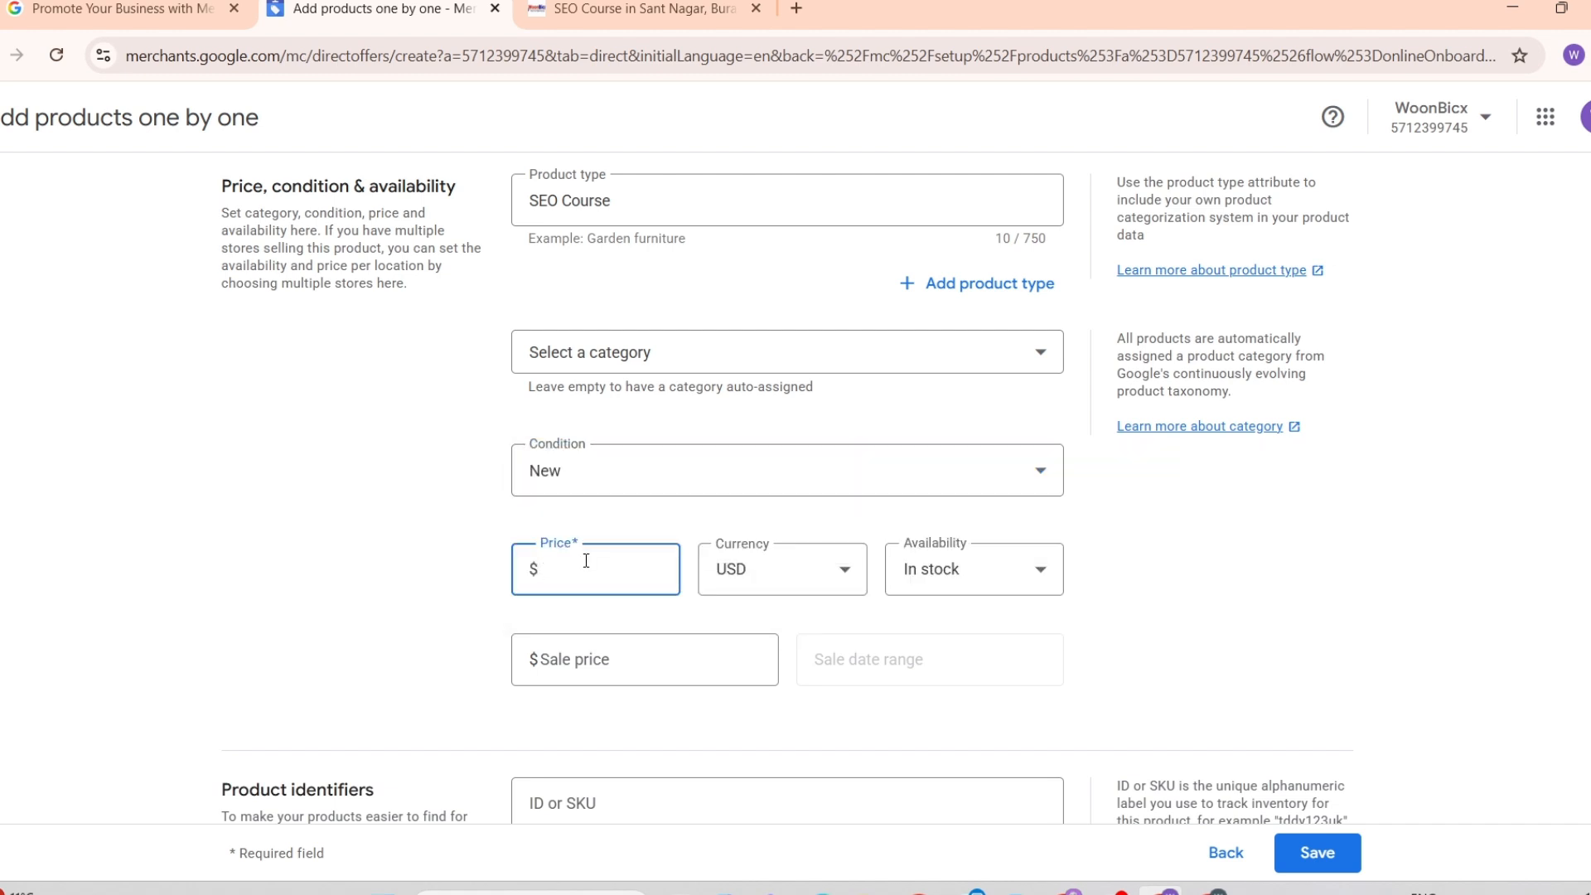
{"action": "left_click", "coordinate": [854, 571]}
{"action": "scroll", "coordinate": [860, 576], "scroll_direction": "down", "scroll_amount": 5}
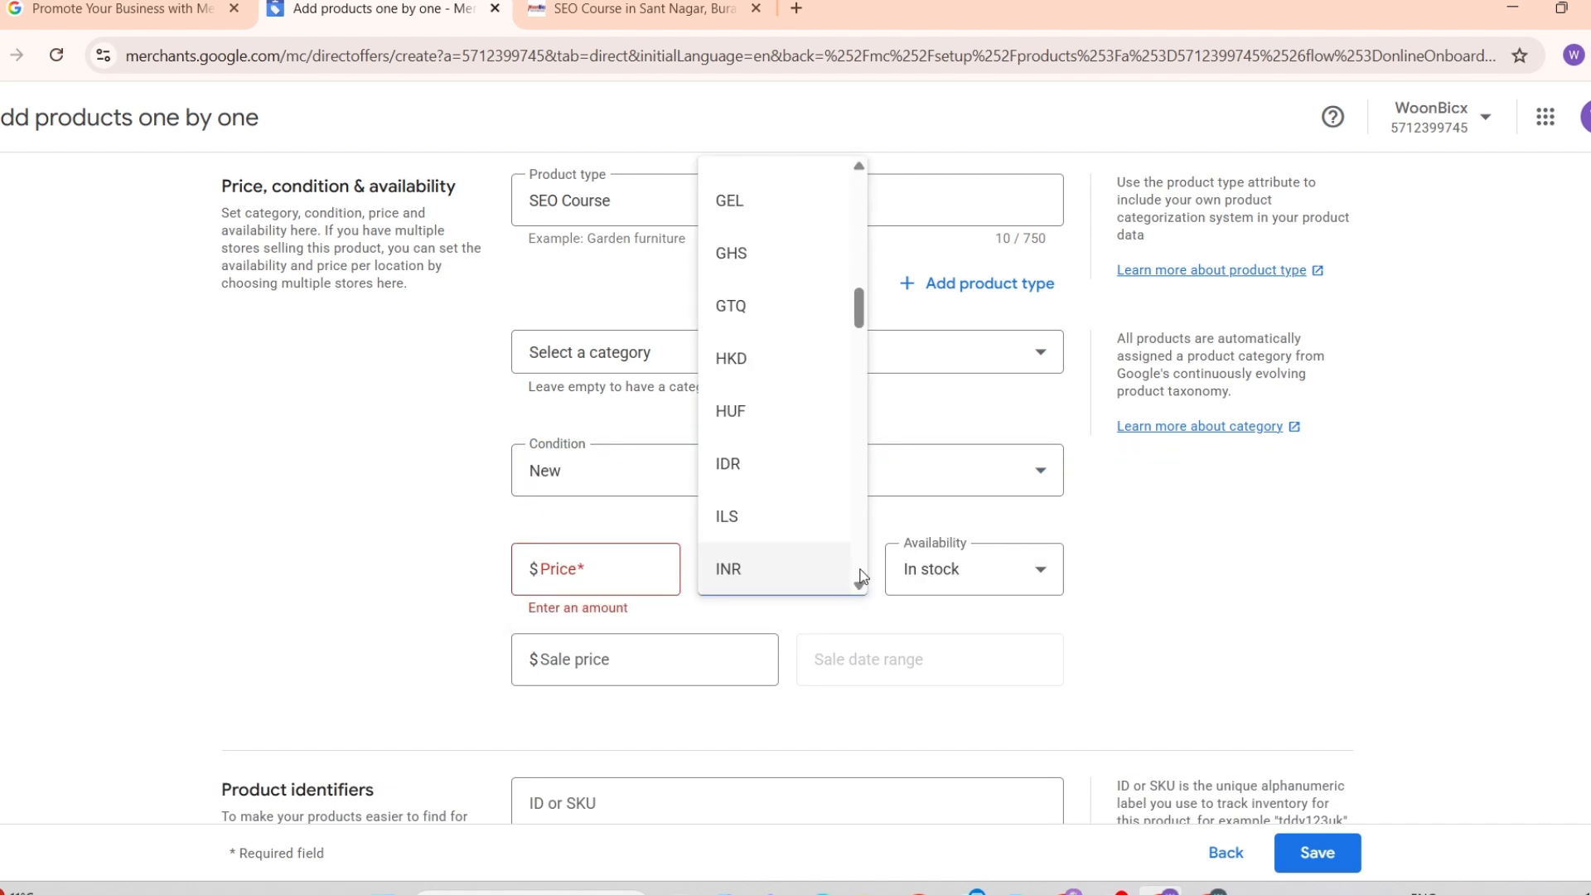
{"action": "left_click", "coordinate": [793, 571]}
{"action": "left_click", "coordinate": [645, 568]}
{"action": "type", "text": "1000"}
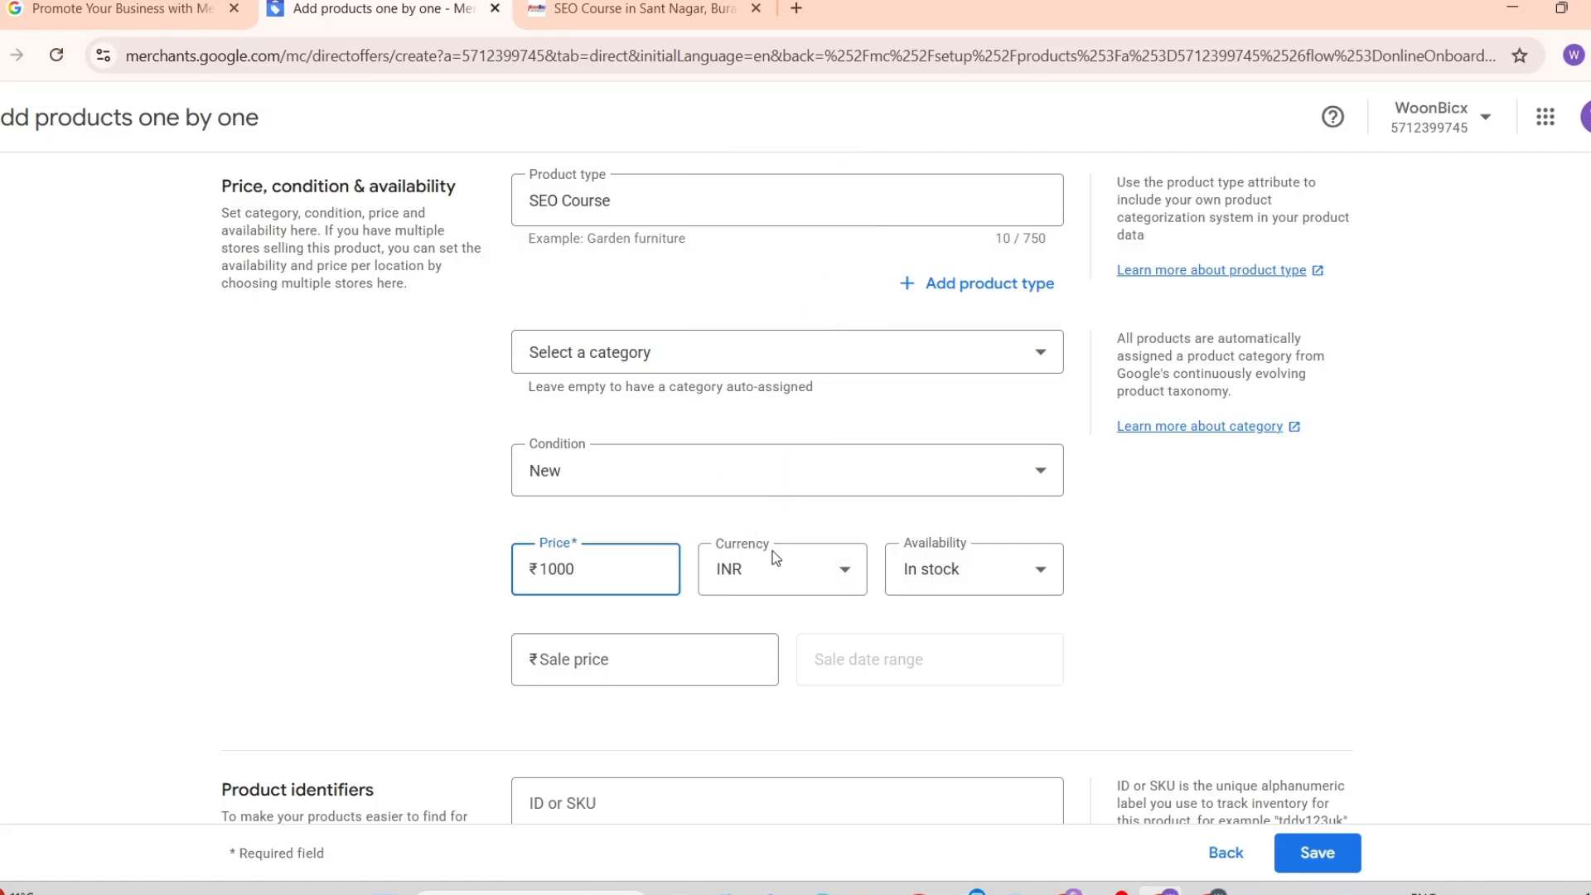
{"action": "left_click", "coordinate": [966, 580]}
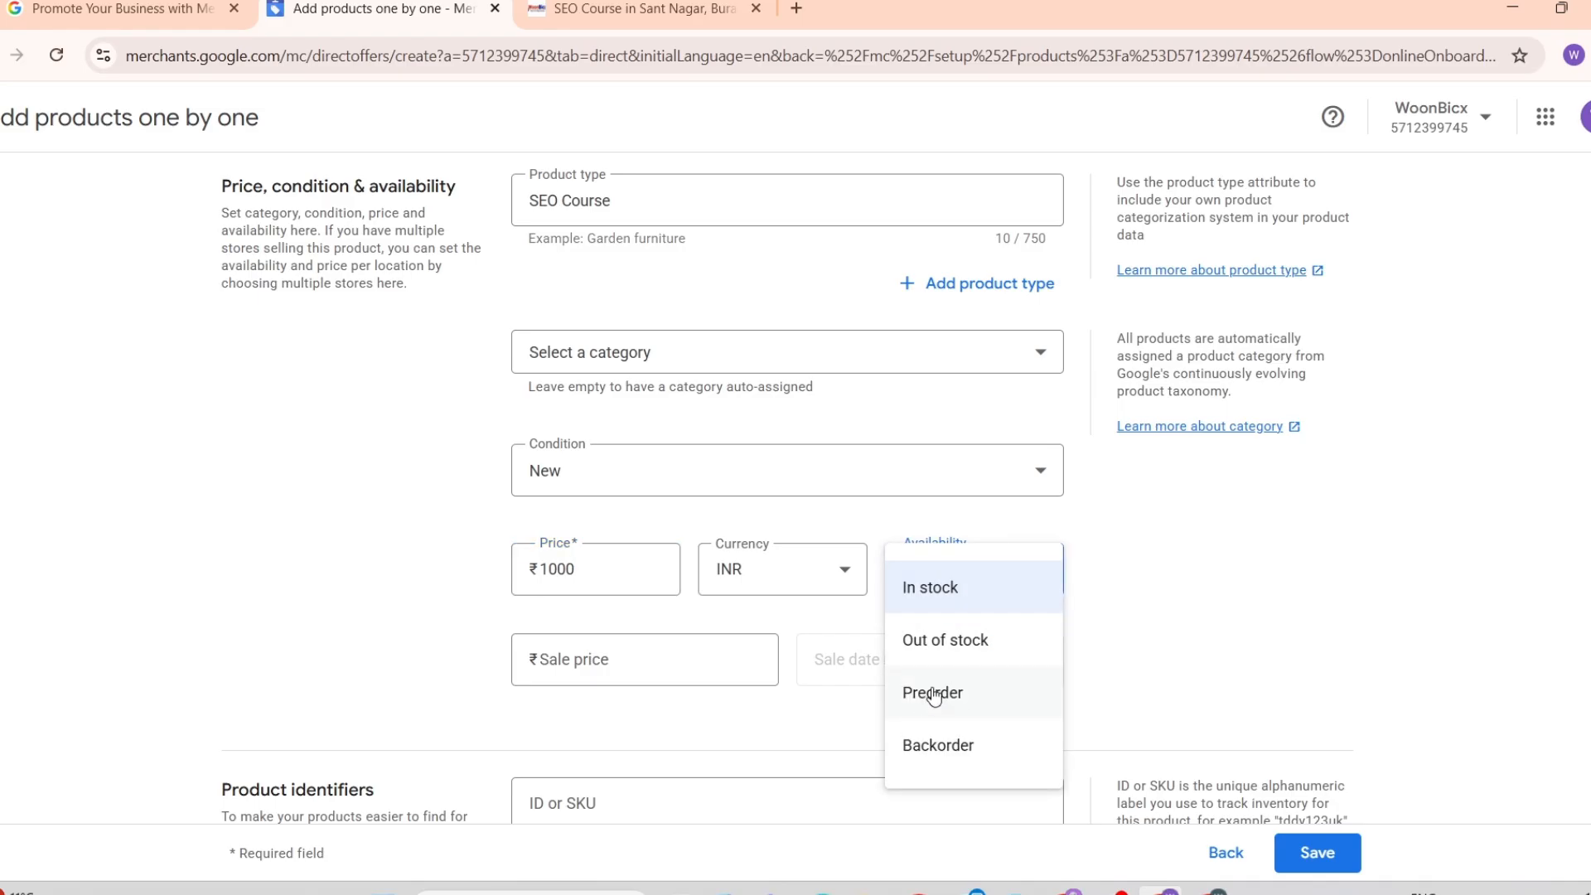
{"action": "left_click", "coordinate": [991, 598]}
Step: Set the course's sale price to ₹500
{"action": "scroll", "coordinate": [990, 600], "scroll_direction": "down", "scroll_amount": 2}
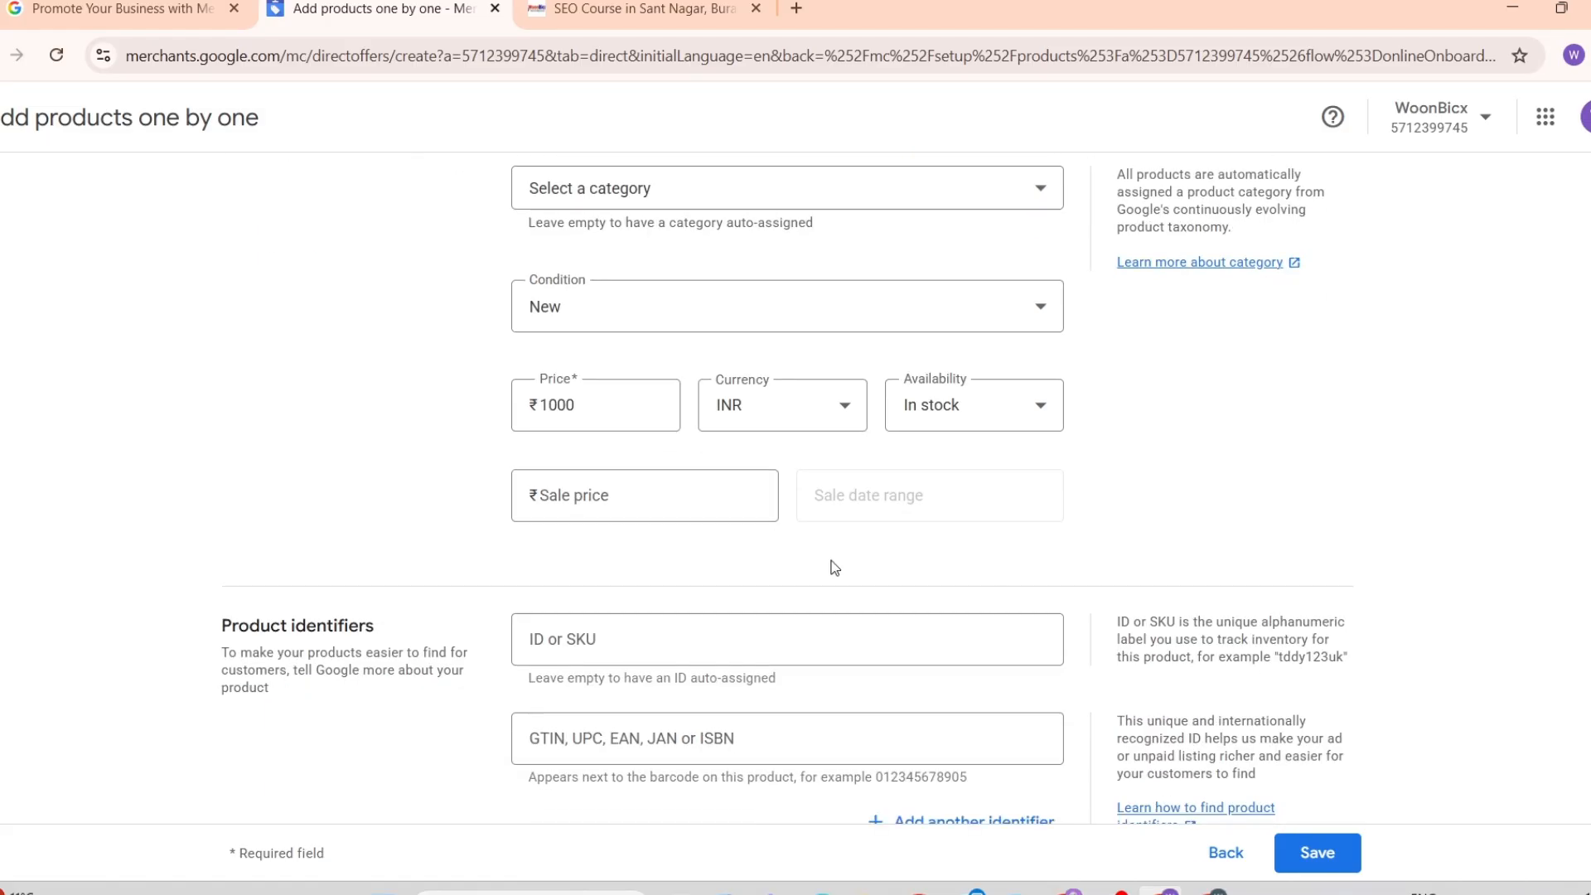
{"action": "left_click", "coordinate": [676, 494]}
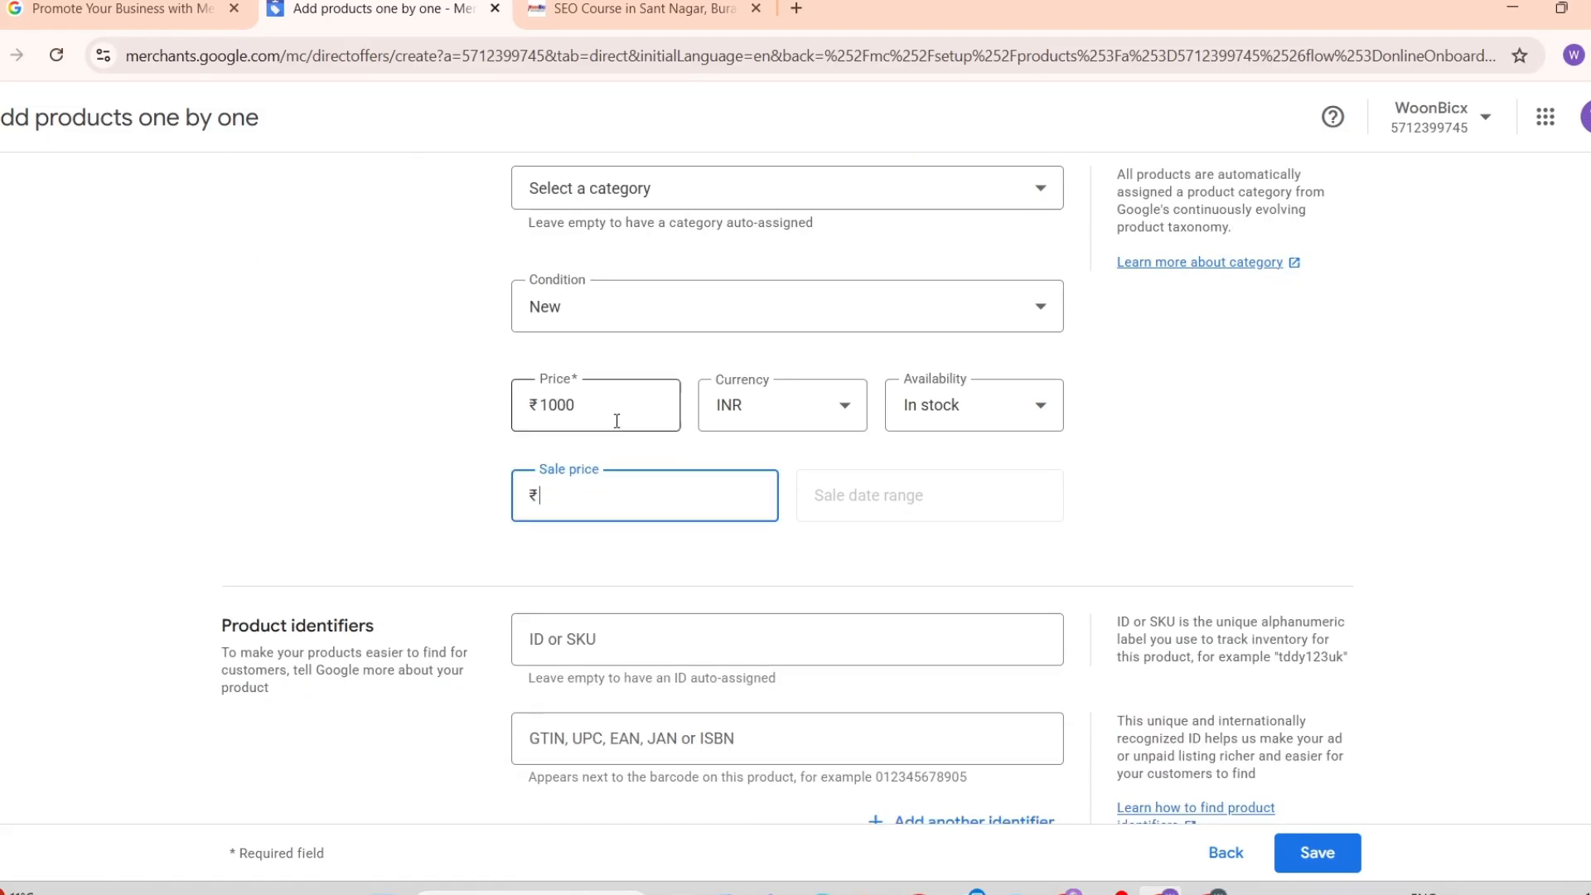
{"action": "type", "text": "500"}
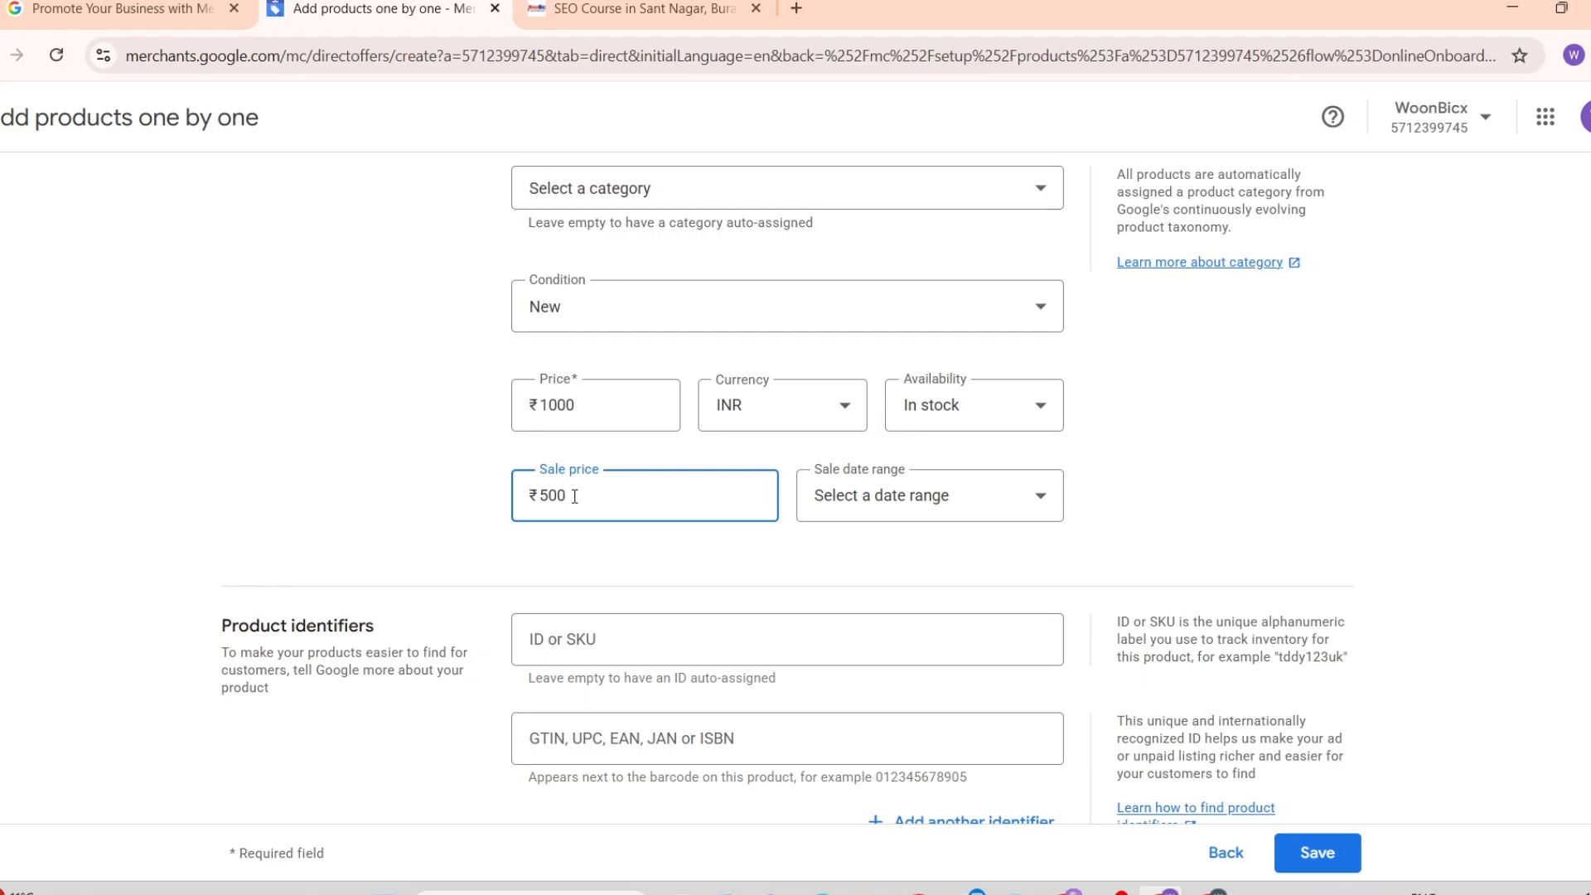
{"action": "left_click", "coordinate": [716, 543]}
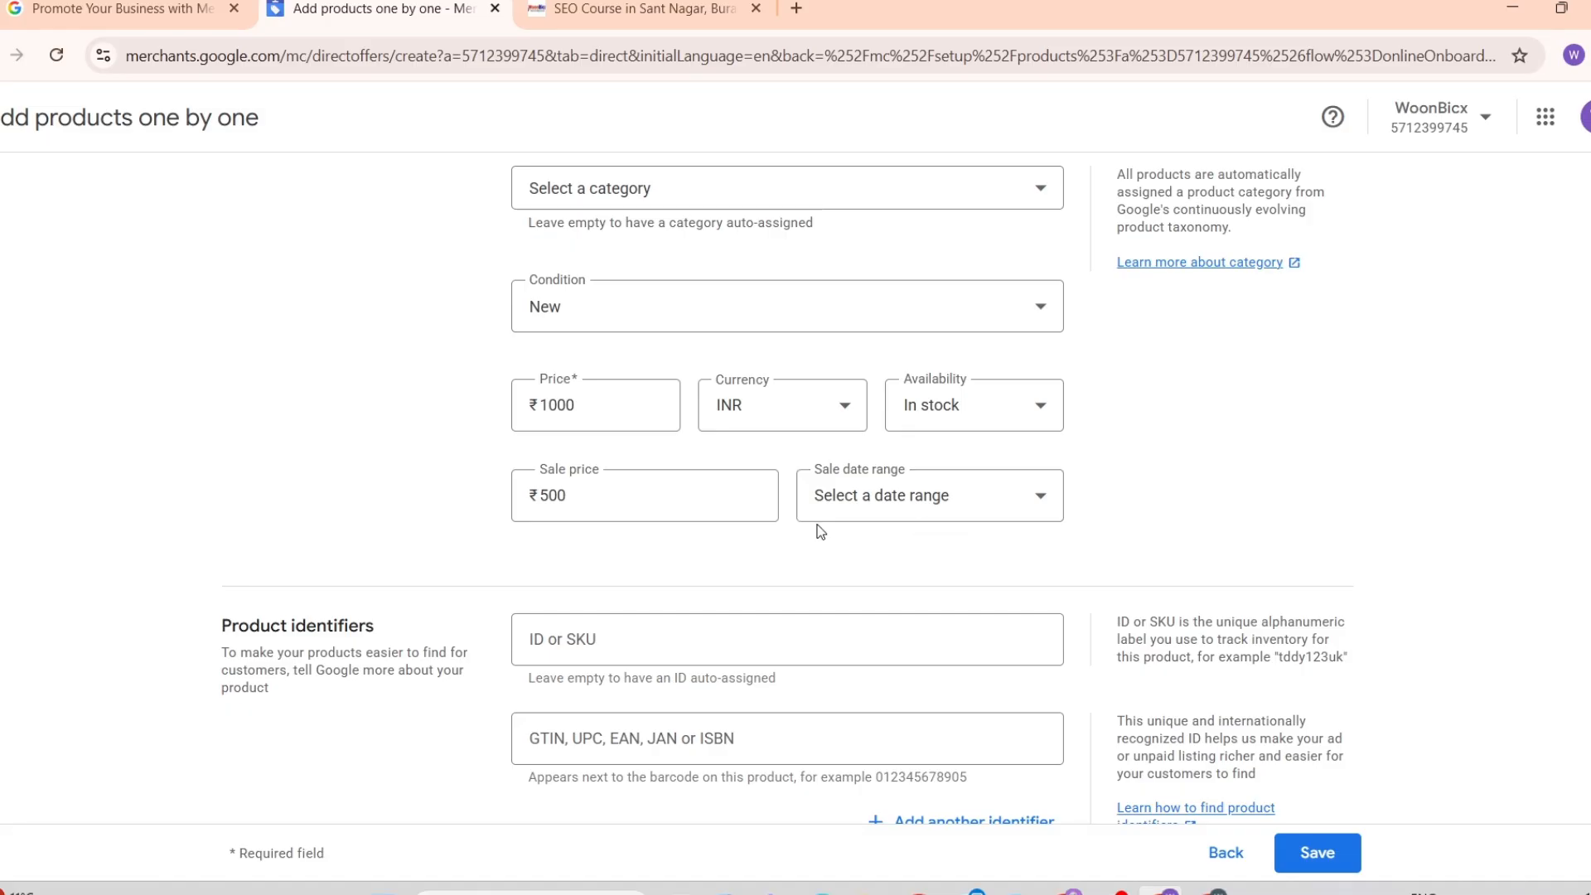
{"action": "left_click", "coordinate": [937, 511]}
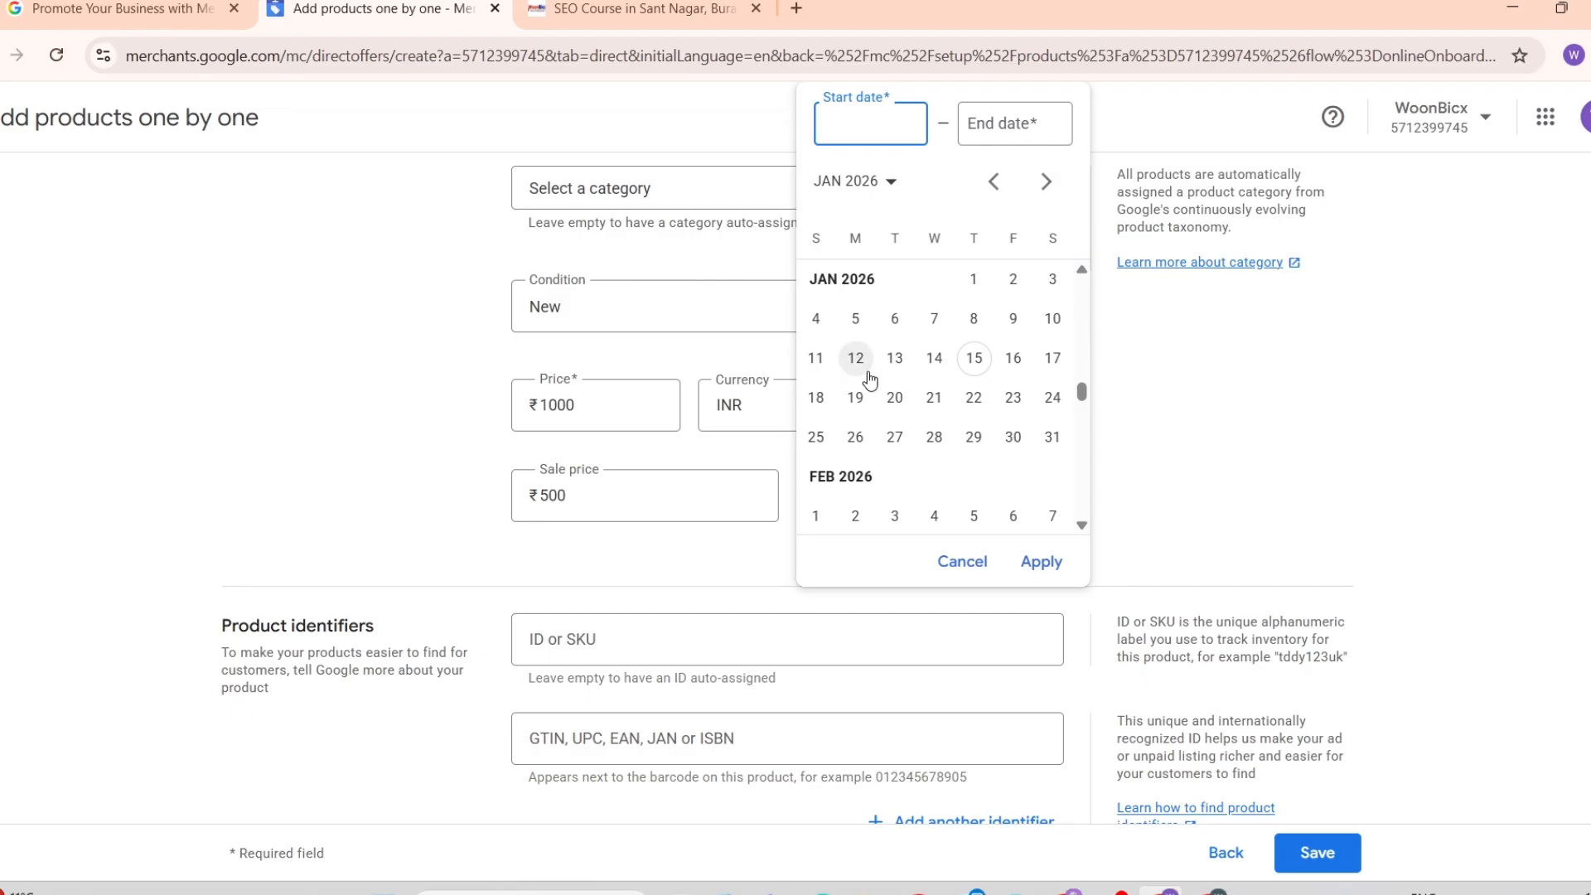
{"action": "left_click", "coordinate": [953, 554]}
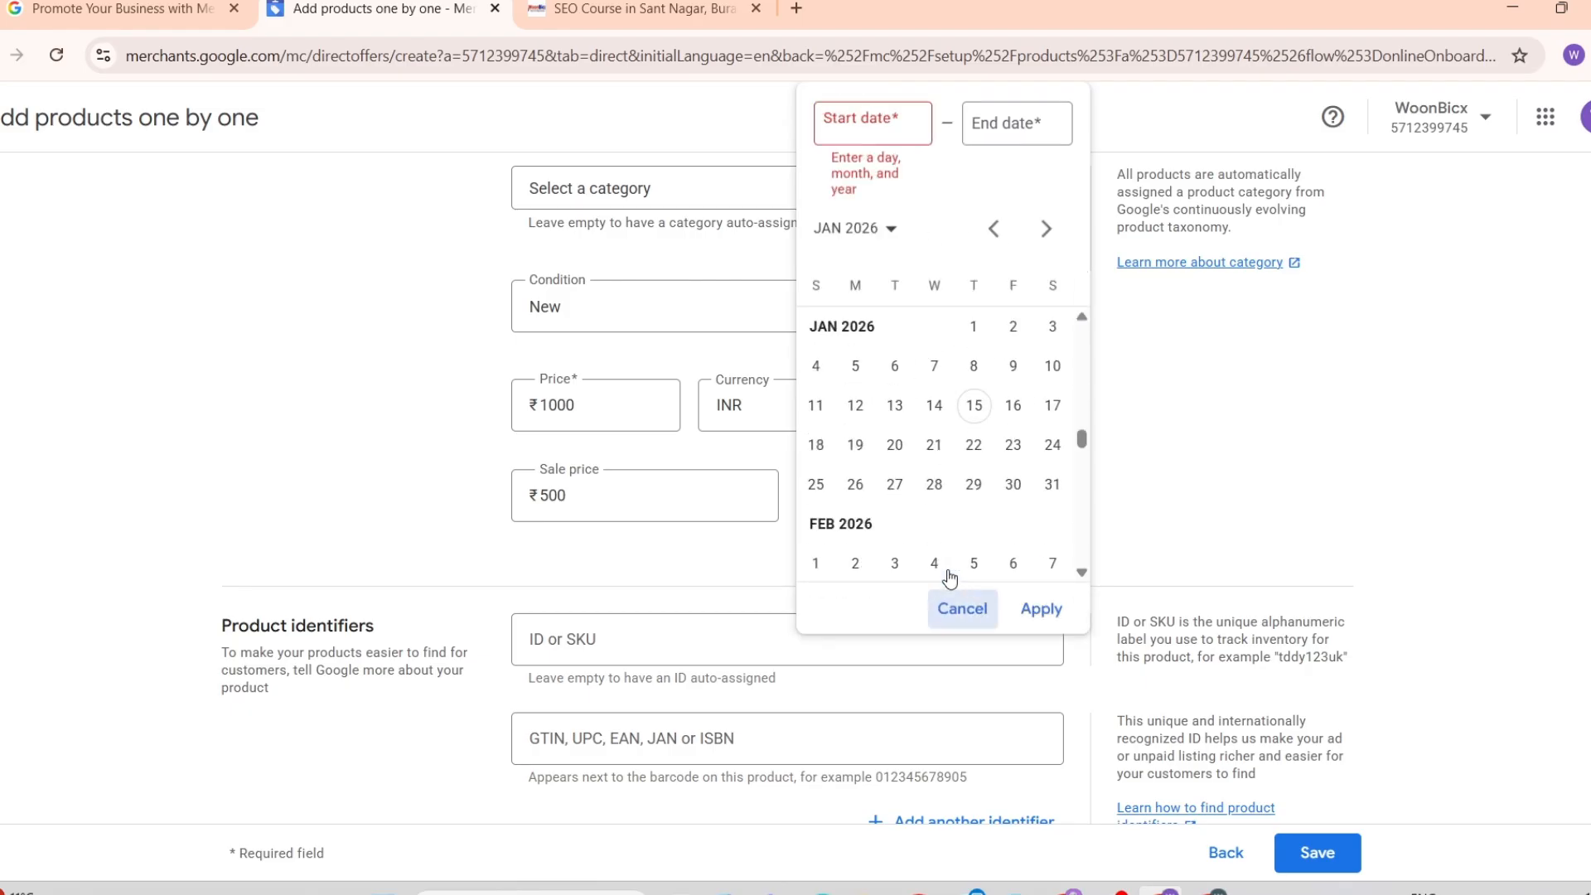
{"action": "left_click", "coordinate": [957, 609]}
Step: Enter SEOCOURSE as the product's ID or SKU in the product identifiers section
{"action": "left_click", "coordinate": [736, 607]}
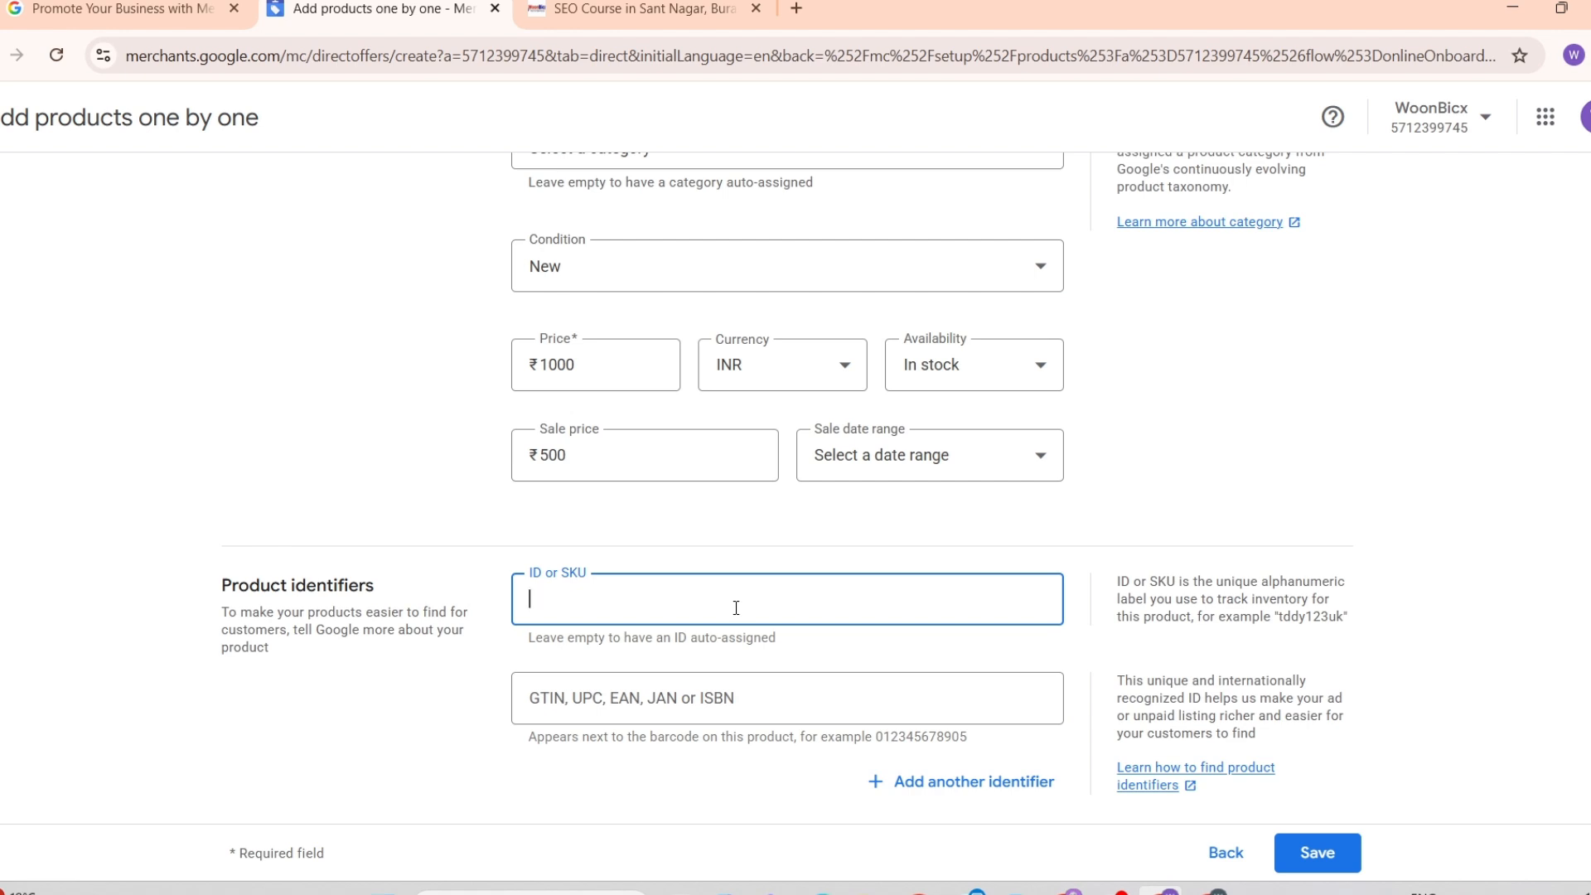
{"action": "type", "text": "SEOCOURSE"}
{"action": "left_click", "coordinate": [464, 653]}
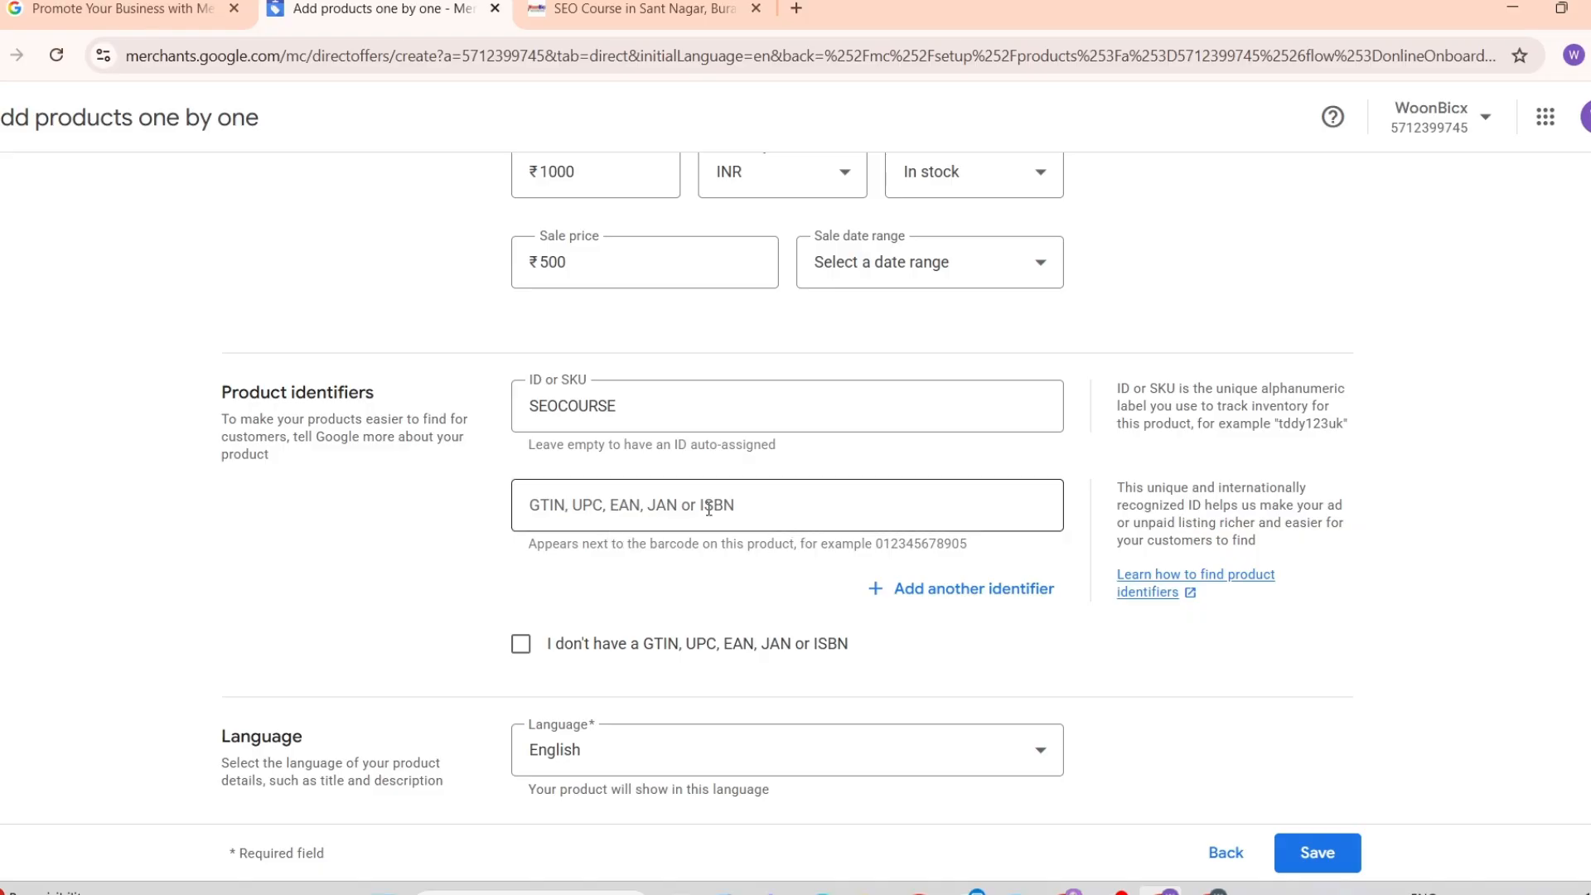
Step: Declare that the product has no GTIN, UPC, EAN, JAN or ISBN and mark it as one-of-a-kind with no identifier
{"action": "scroll", "coordinate": [709, 509], "scroll_direction": "down", "scroll_amount": 1}
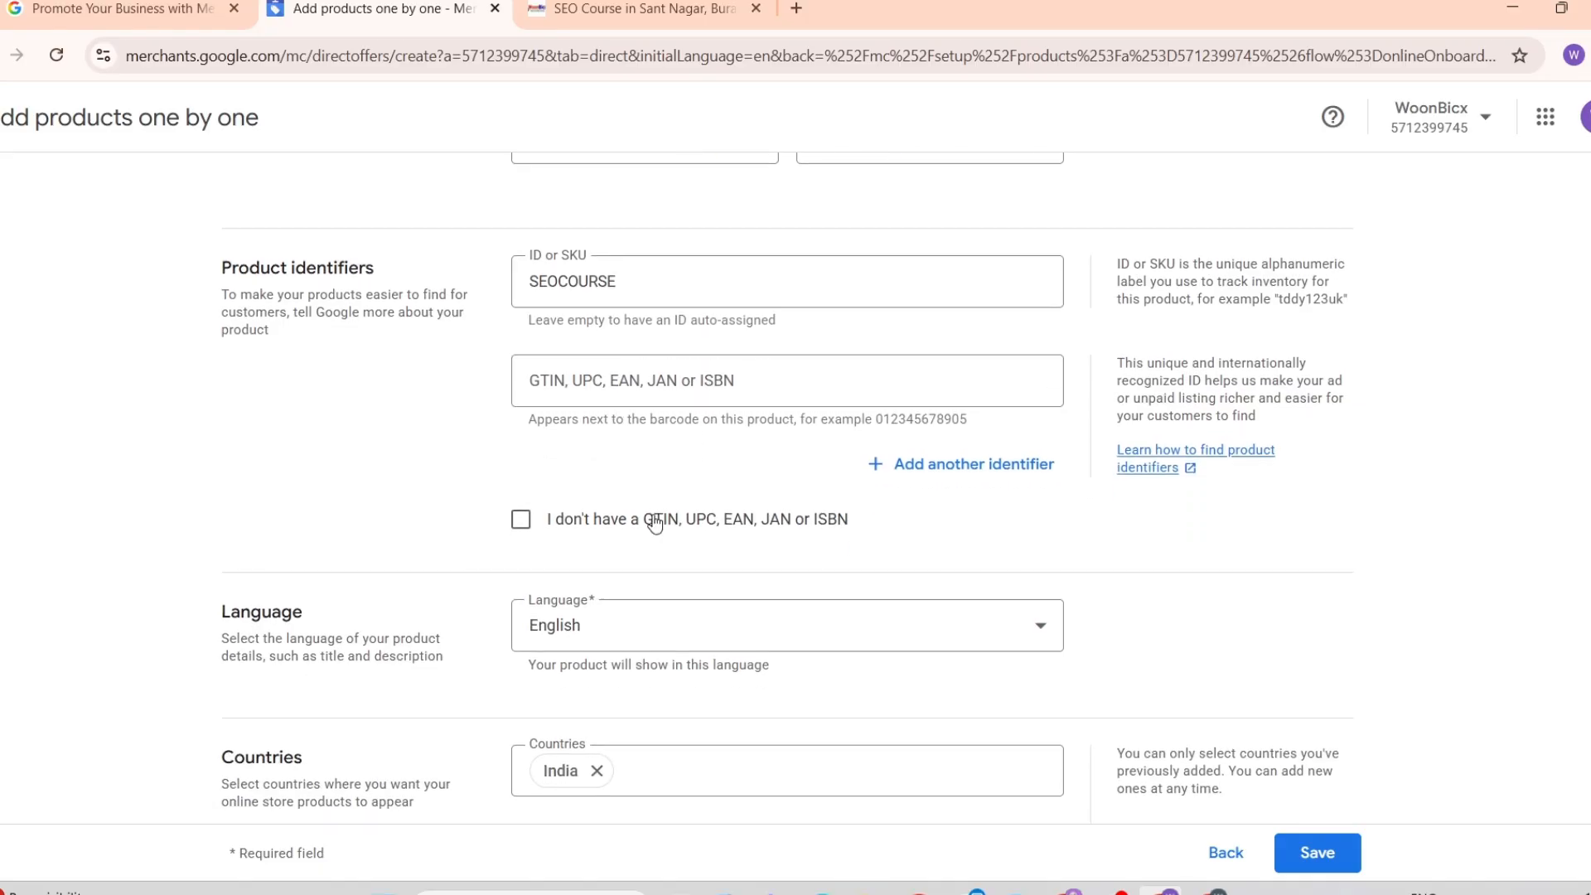
{"action": "left_click", "coordinate": [520, 520]}
{"action": "scroll", "coordinate": [522, 531], "scroll_direction": "down", "scroll_amount": 2}
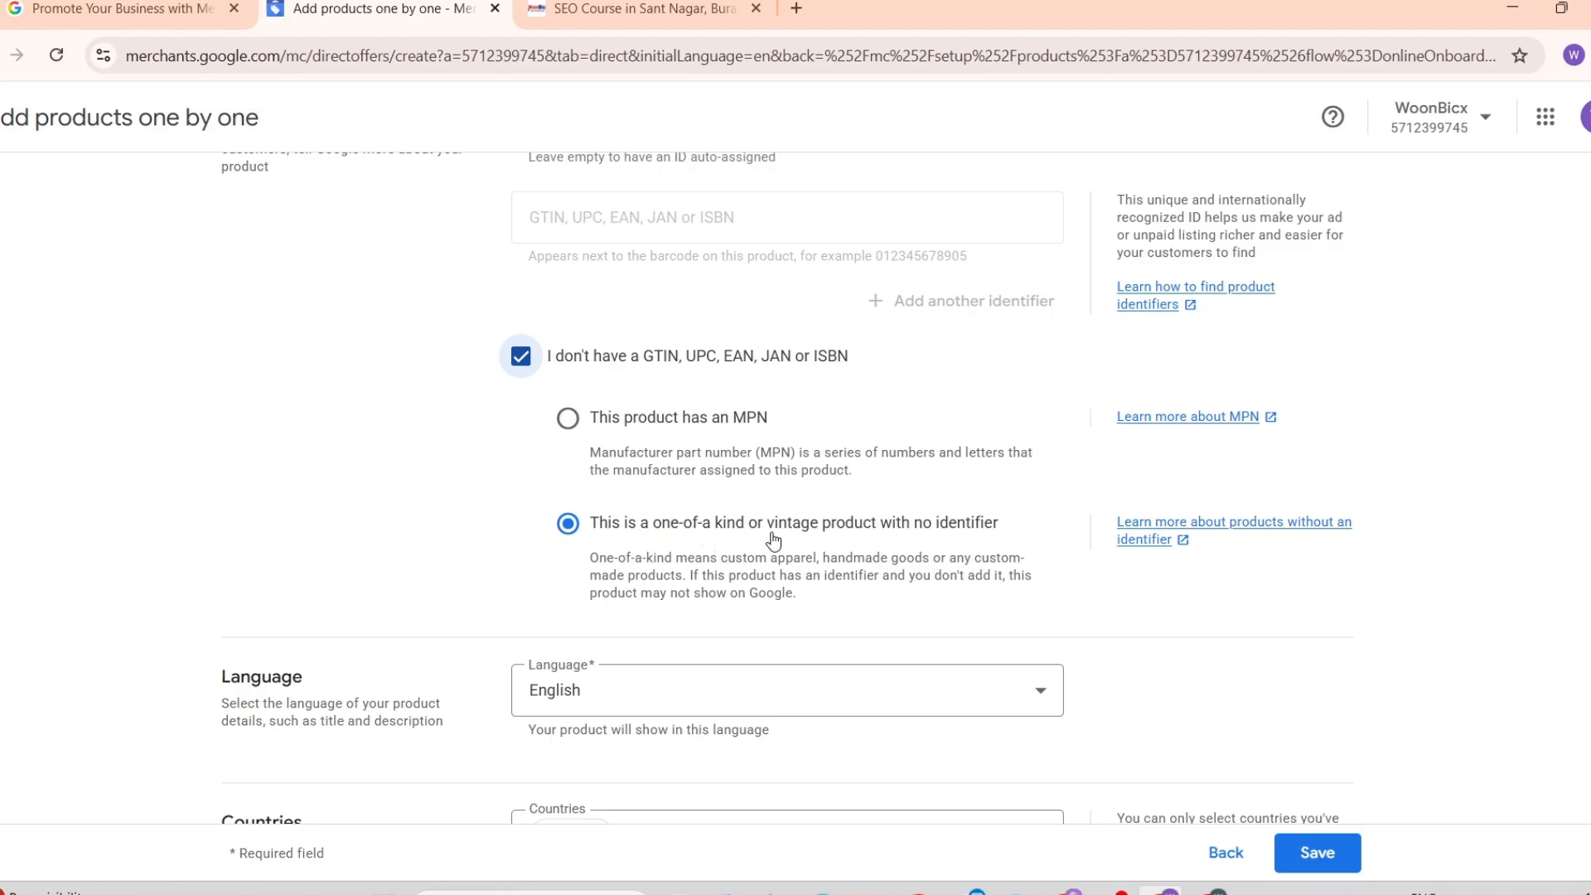
{"action": "left_click", "coordinate": [570, 526]}
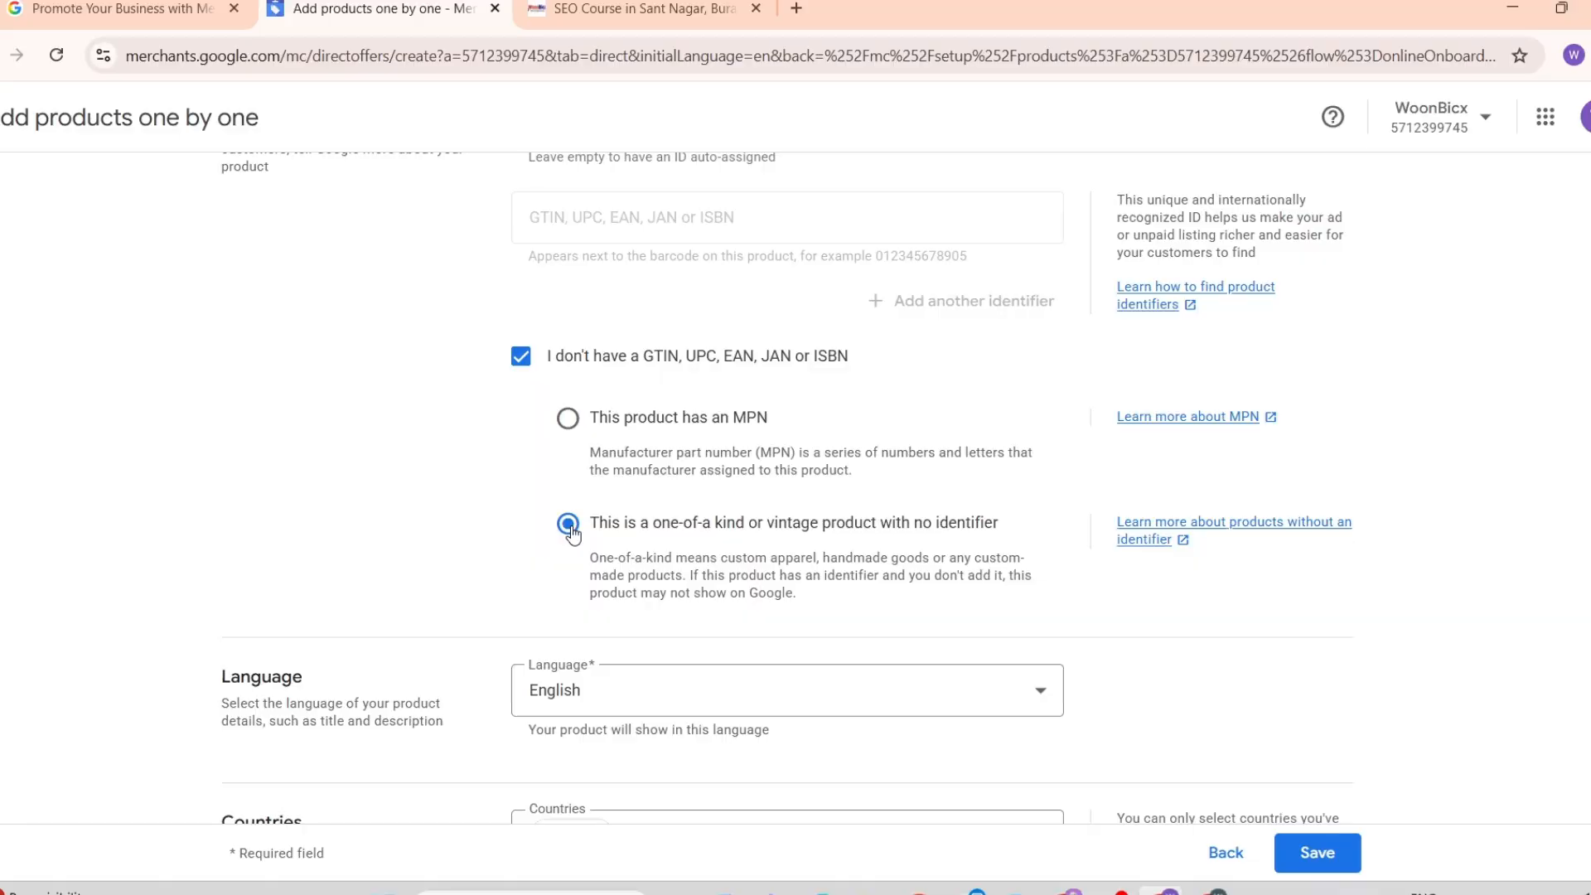
Step: Check the product's language, country and marketing methods, leaving the marketing methods as they are
{"action": "scroll", "coordinate": [570, 533], "scroll_direction": "down", "scroll_amount": 2}
{"action": "scroll", "coordinate": [608, 537], "scroll_direction": "down", "scroll_amount": 2}
{"action": "scroll", "coordinate": [577, 565], "scroll_direction": "down", "scroll_amount": 2}
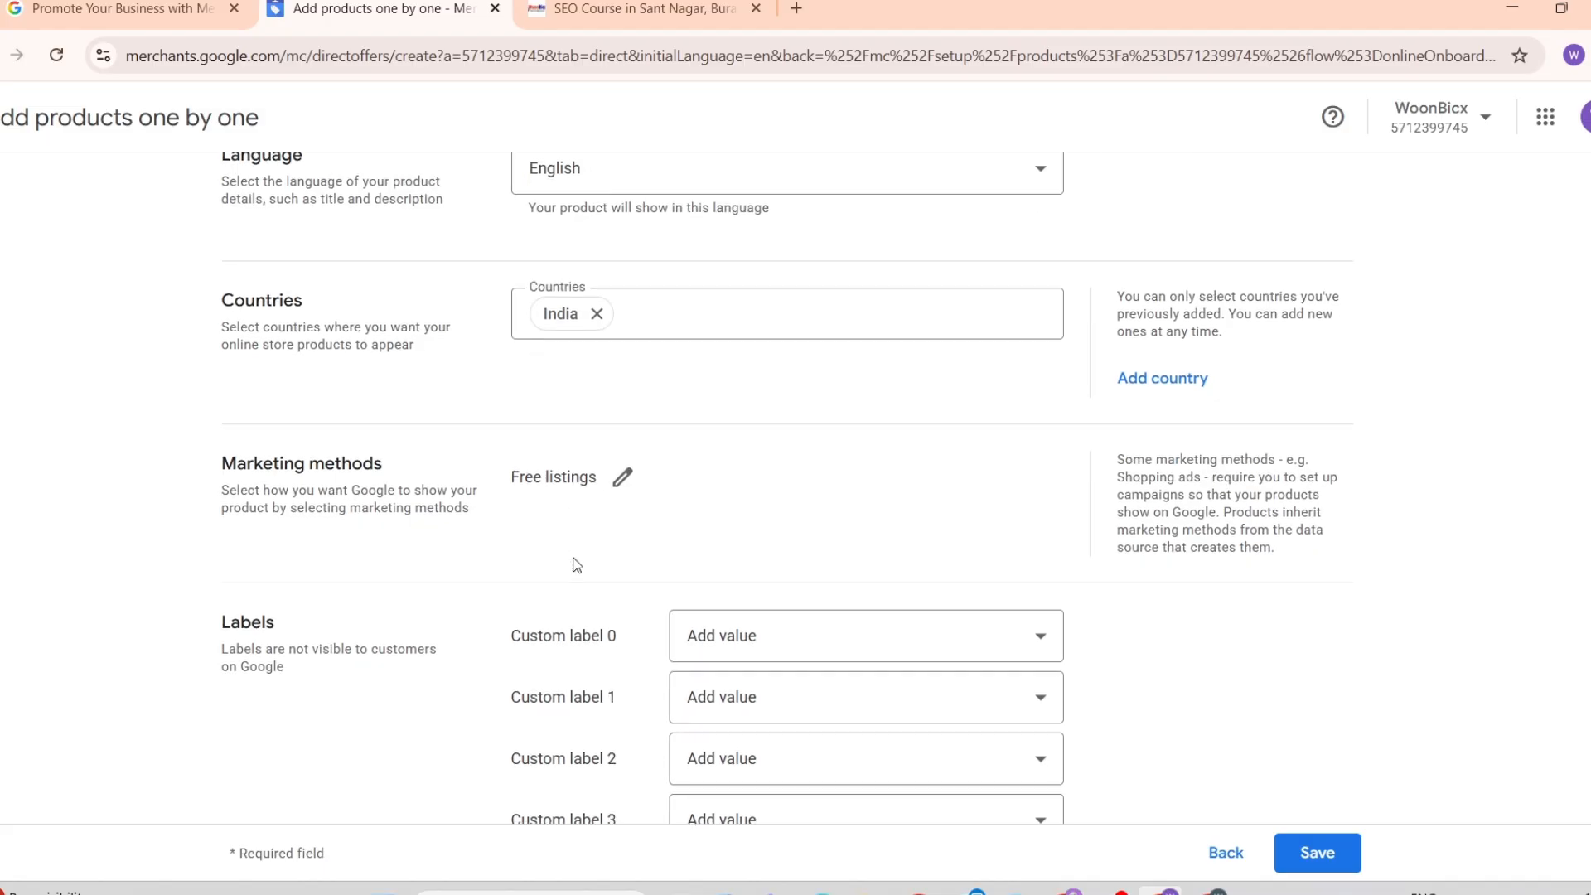
{"action": "scroll", "coordinate": [568, 533], "scroll_direction": "down", "scroll_amount": 1}
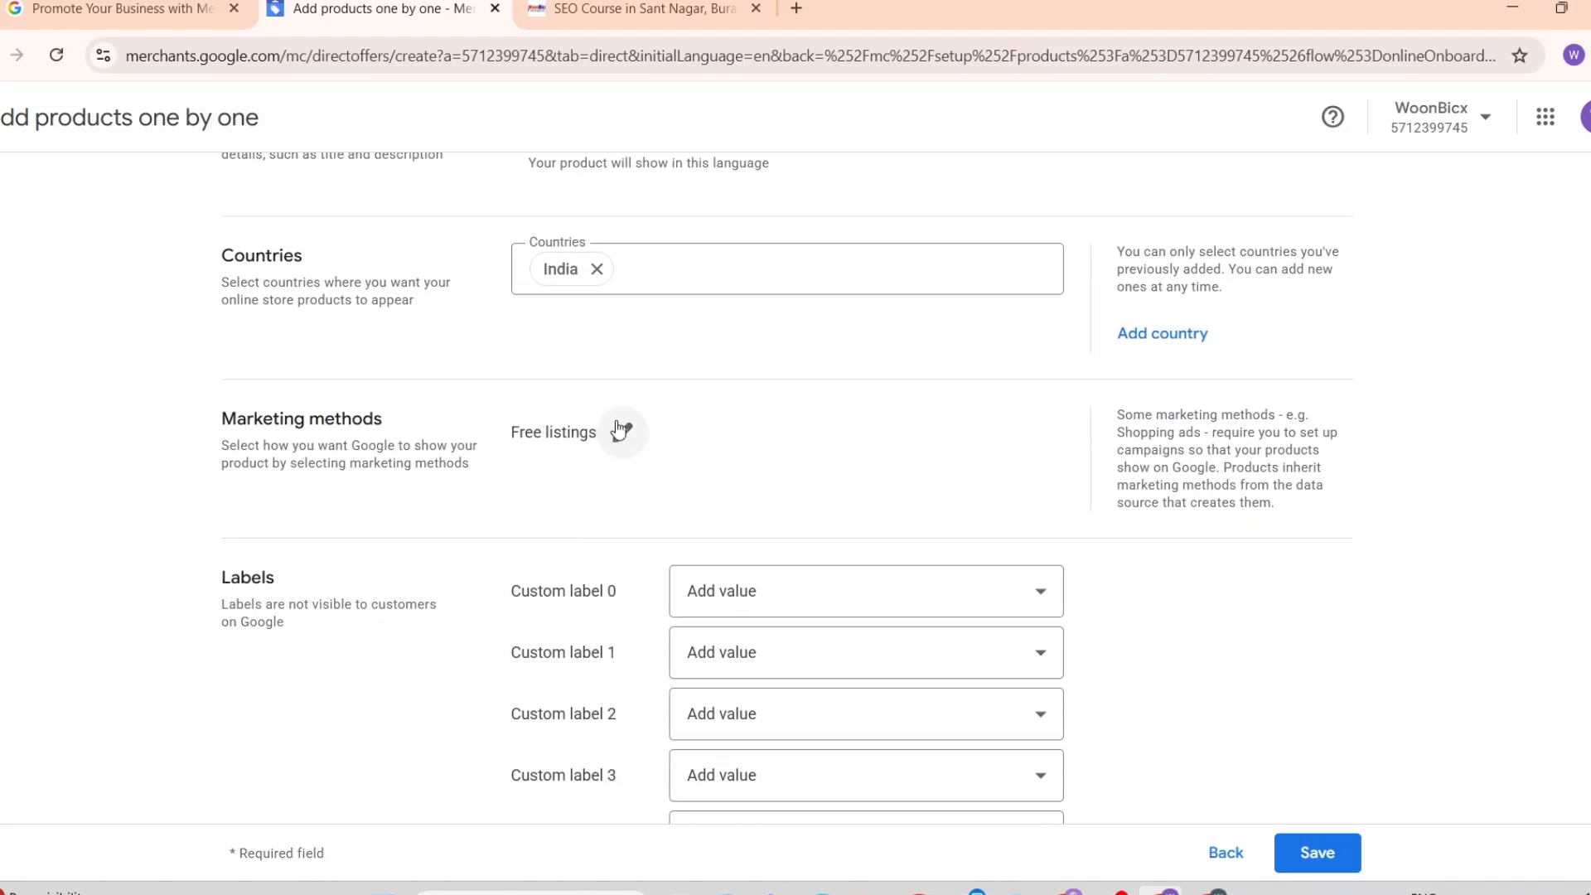
{"action": "left_click", "coordinate": [623, 433]}
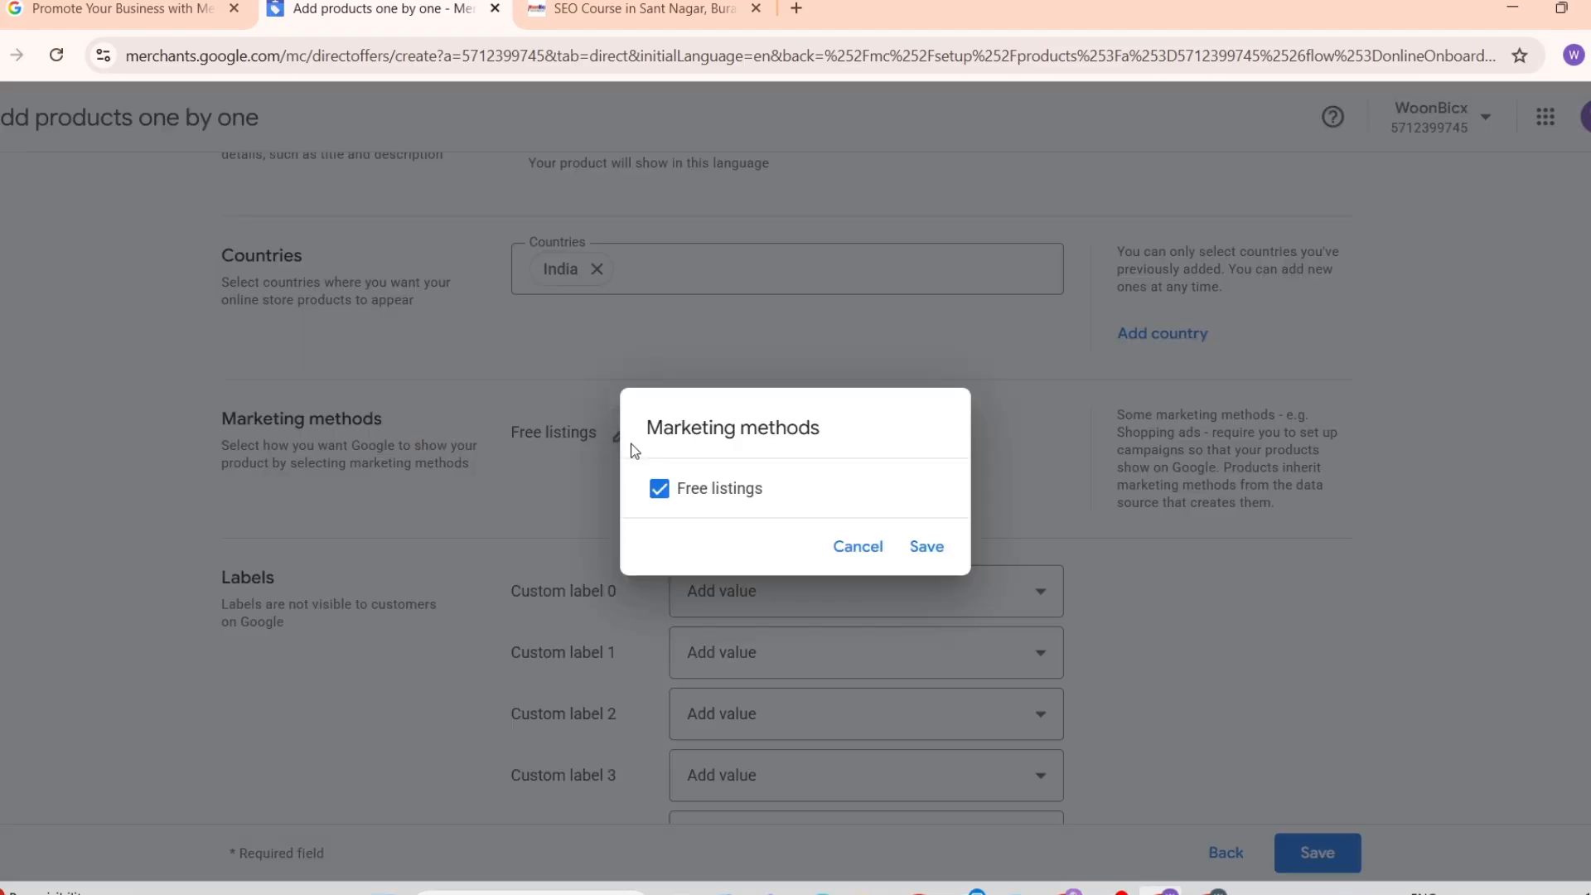
{"action": "left_click", "coordinate": [858, 546]}
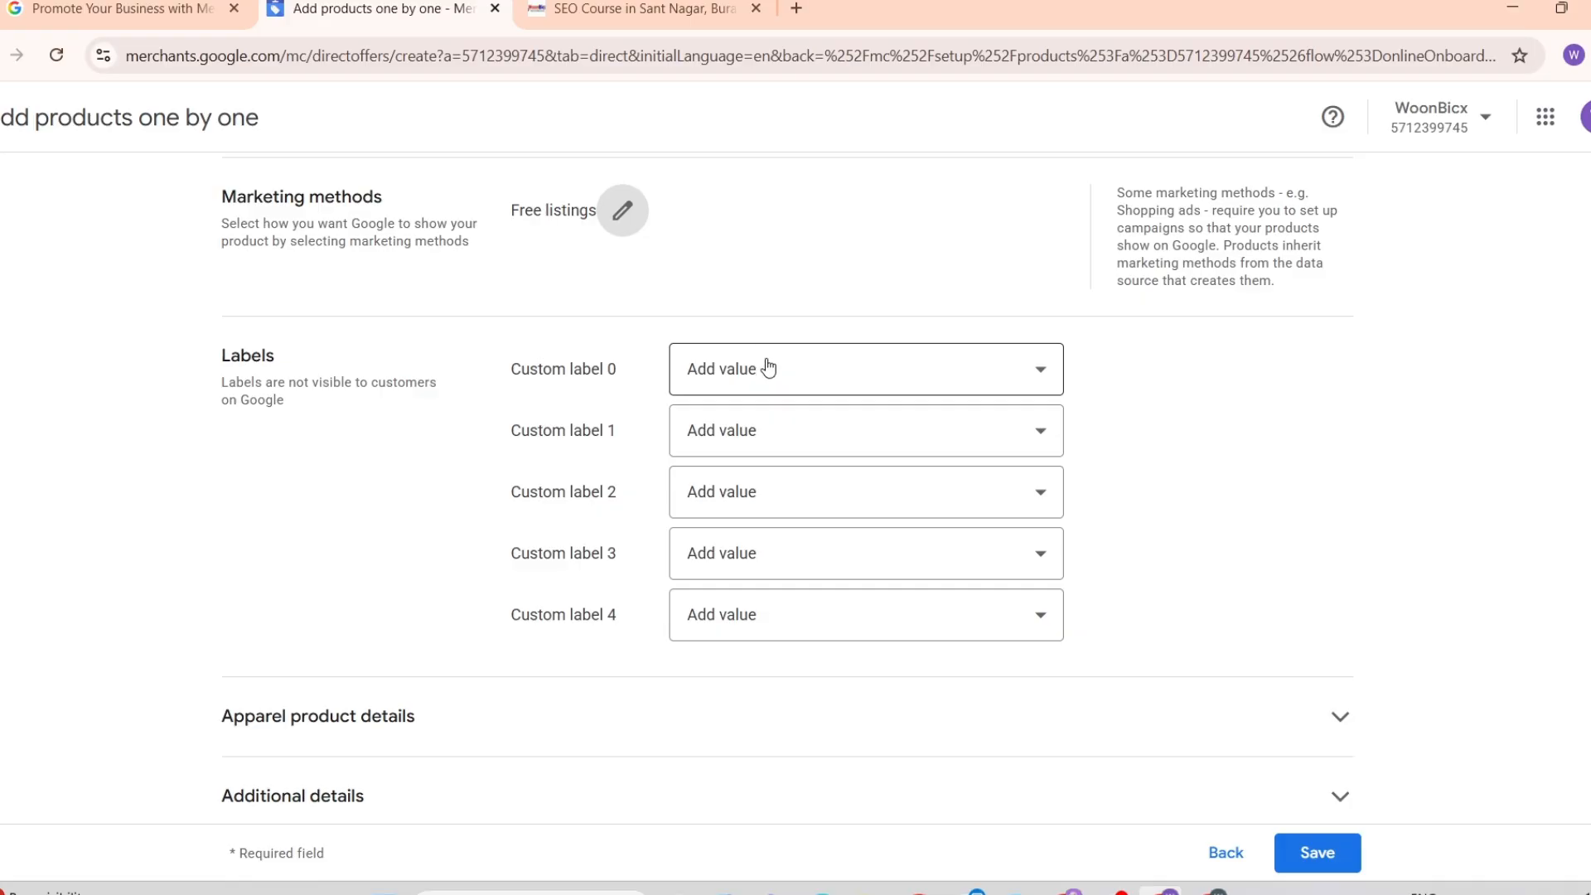
Step: Add the value "50% off" to Custom label 0
{"action": "left_click", "coordinate": [768, 365]}
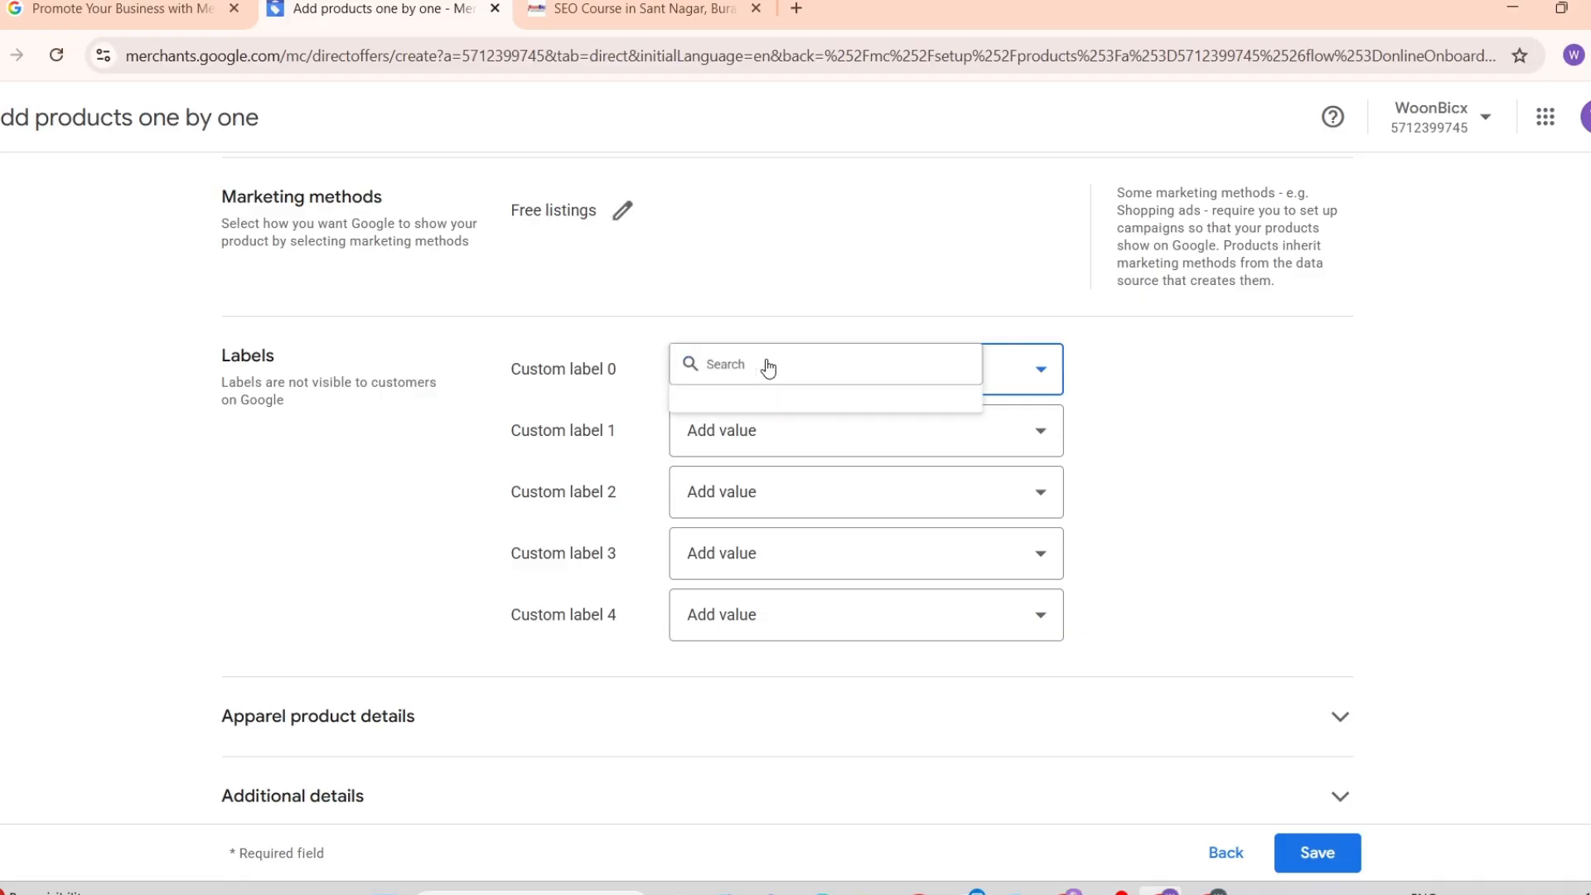
{"action": "type", "text": "50"}
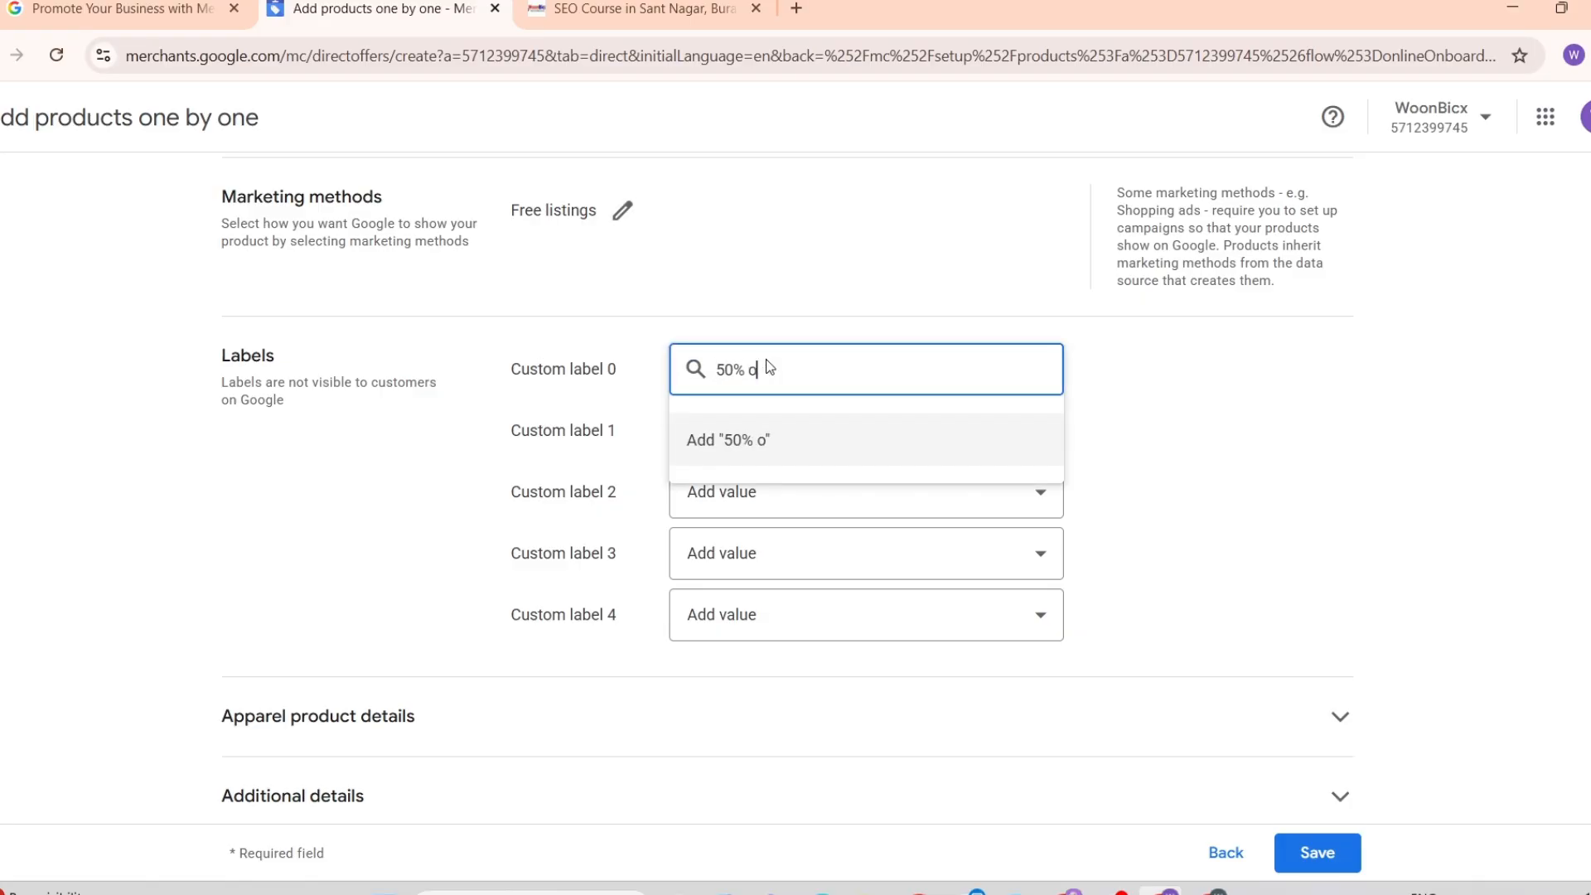
{"action": "key", "text": "Return"}
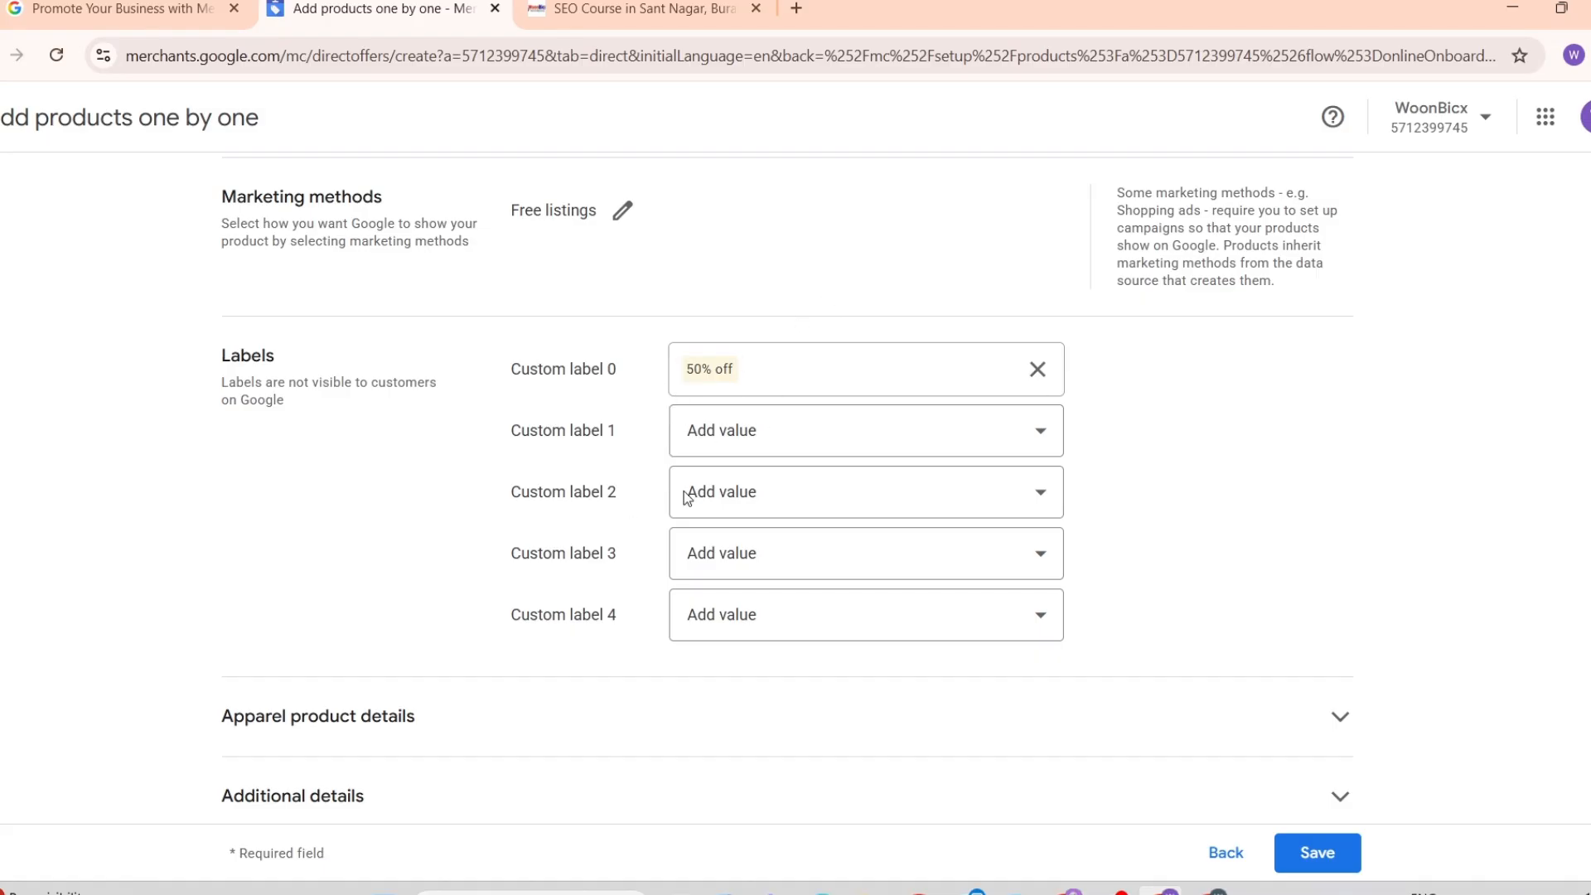
Step: Expand and examine the optional apparel product details and additional details fields, leaving them empty
{"action": "scroll", "coordinate": [628, 505], "scroll_direction": "down", "scroll_amount": 2}
{"action": "left_click", "coordinate": [626, 544]}
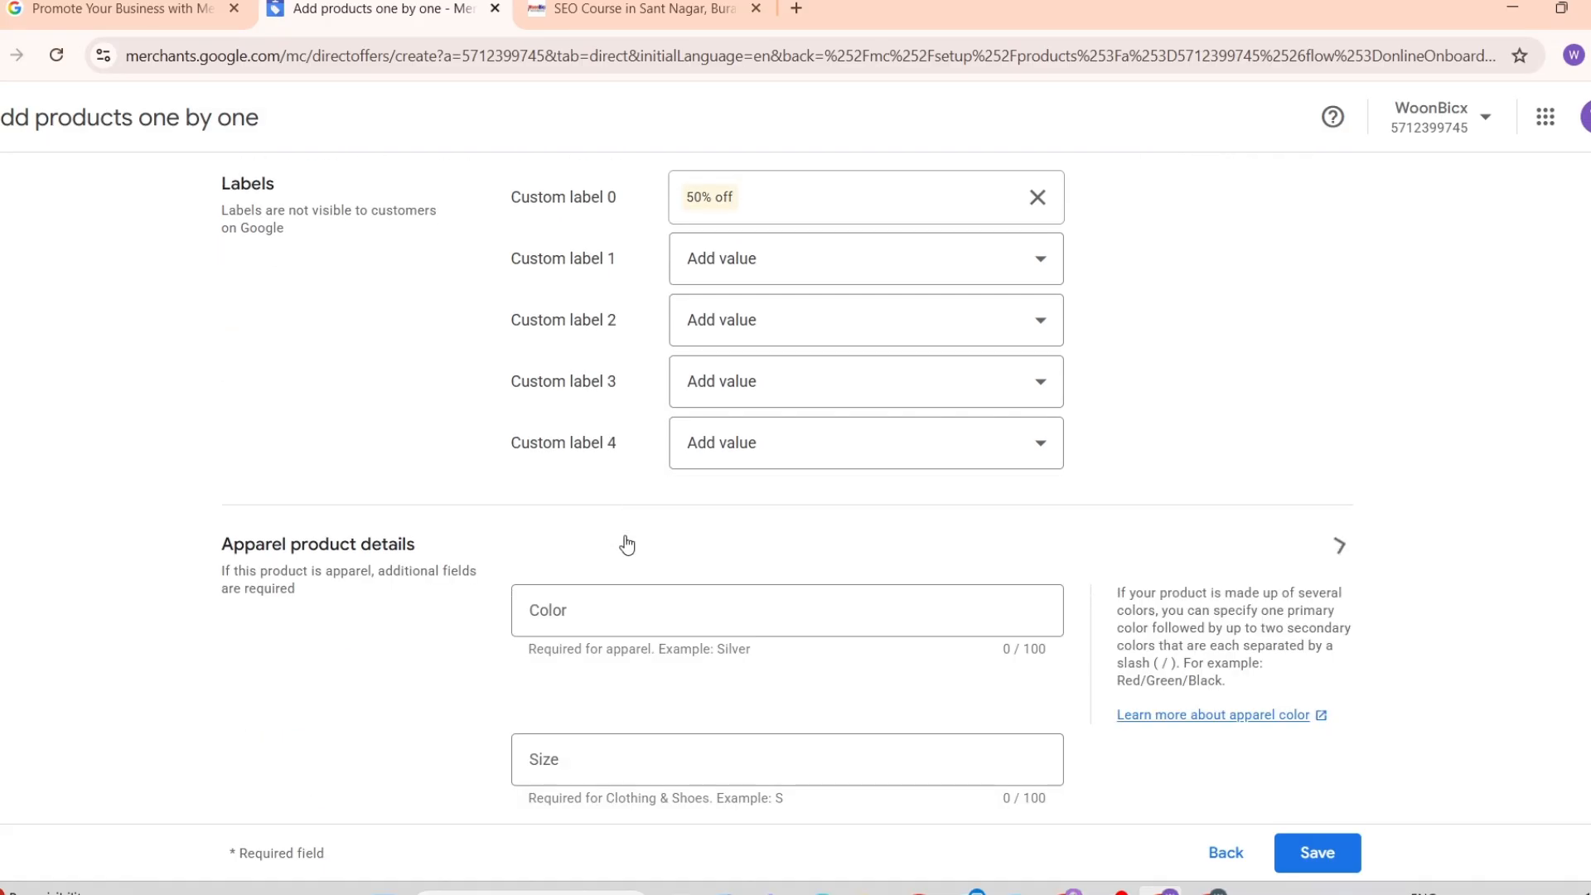
{"action": "scroll", "coordinate": [625, 537], "scroll_direction": "down", "scroll_amount": 3}
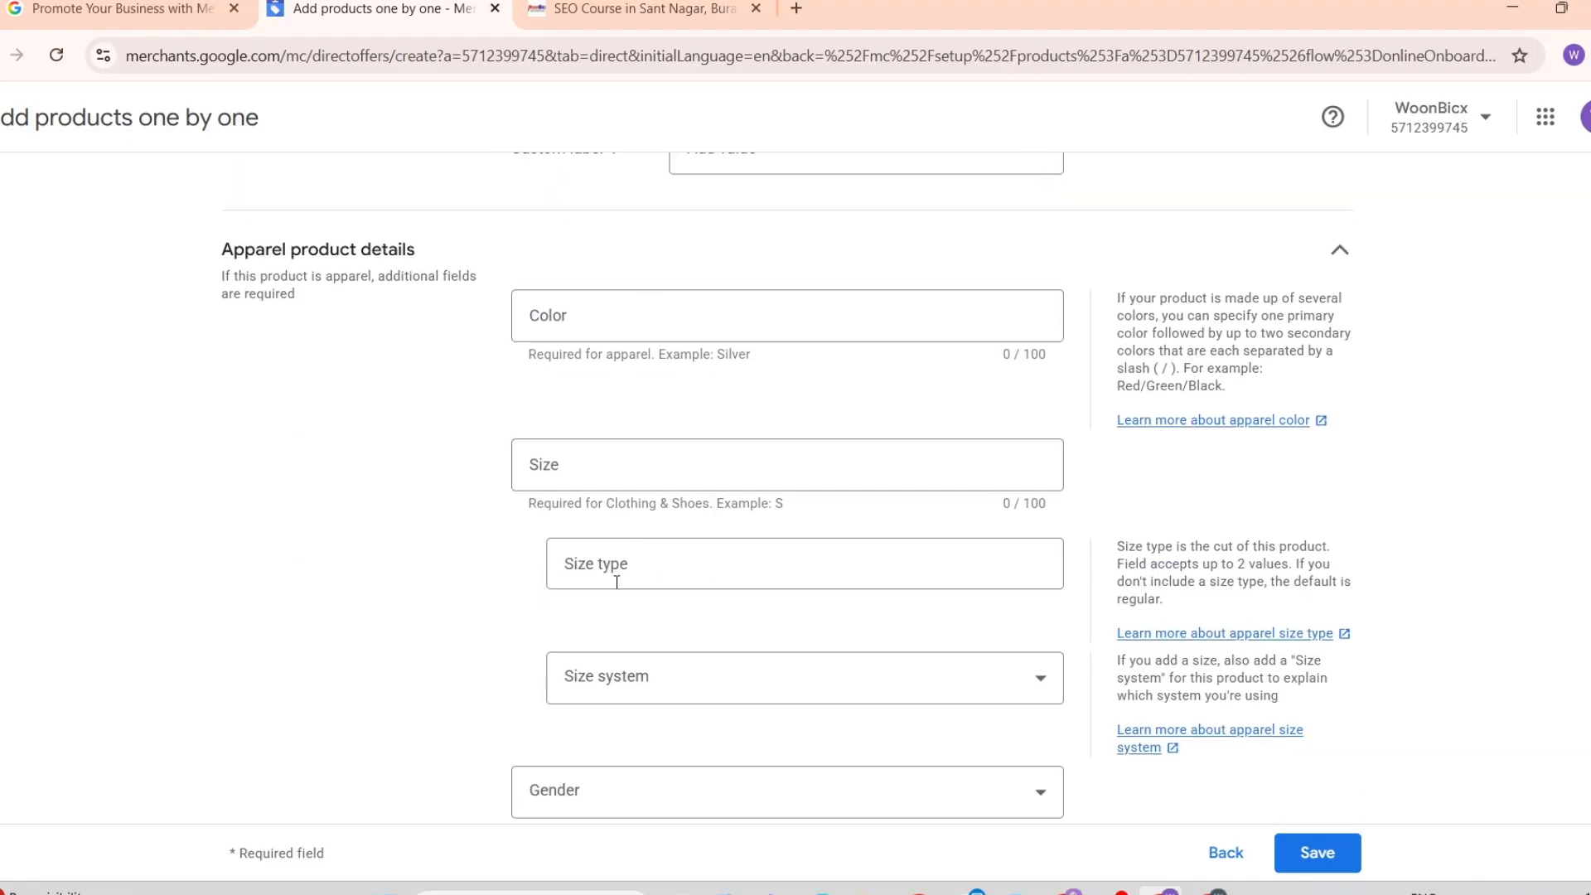
{"action": "scroll", "coordinate": [656, 580], "scroll_direction": "down", "scroll_amount": 2}
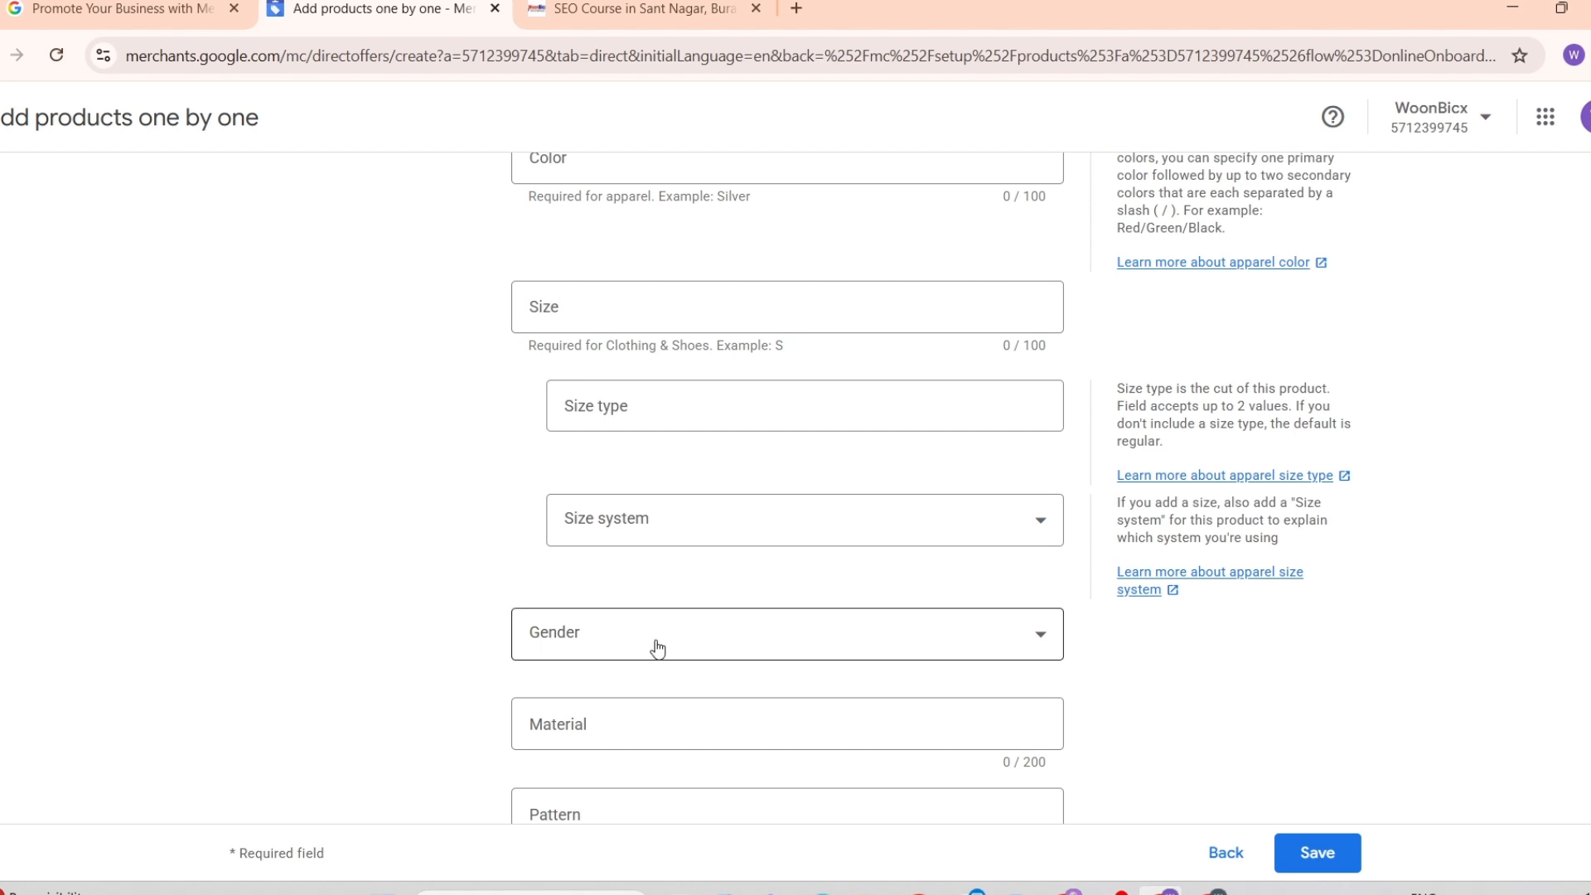
{"action": "scroll", "coordinate": [659, 648], "scroll_direction": "down", "scroll_amount": 3}
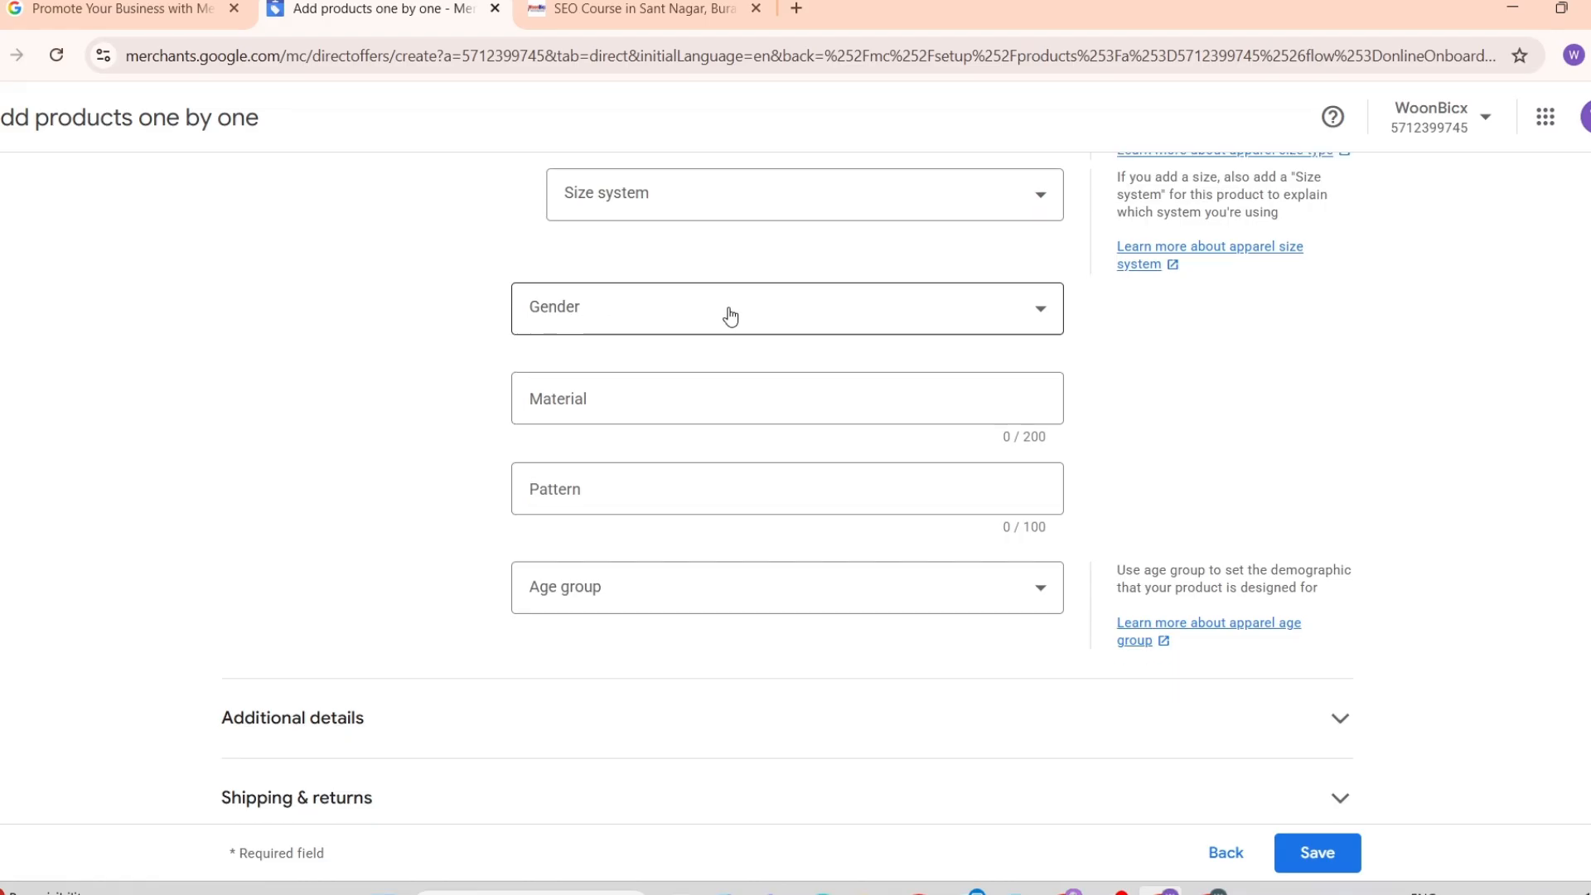
{"action": "scroll", "coordinate": [729, 310], "scroll_direction": "down", "scroll_amount": 1}
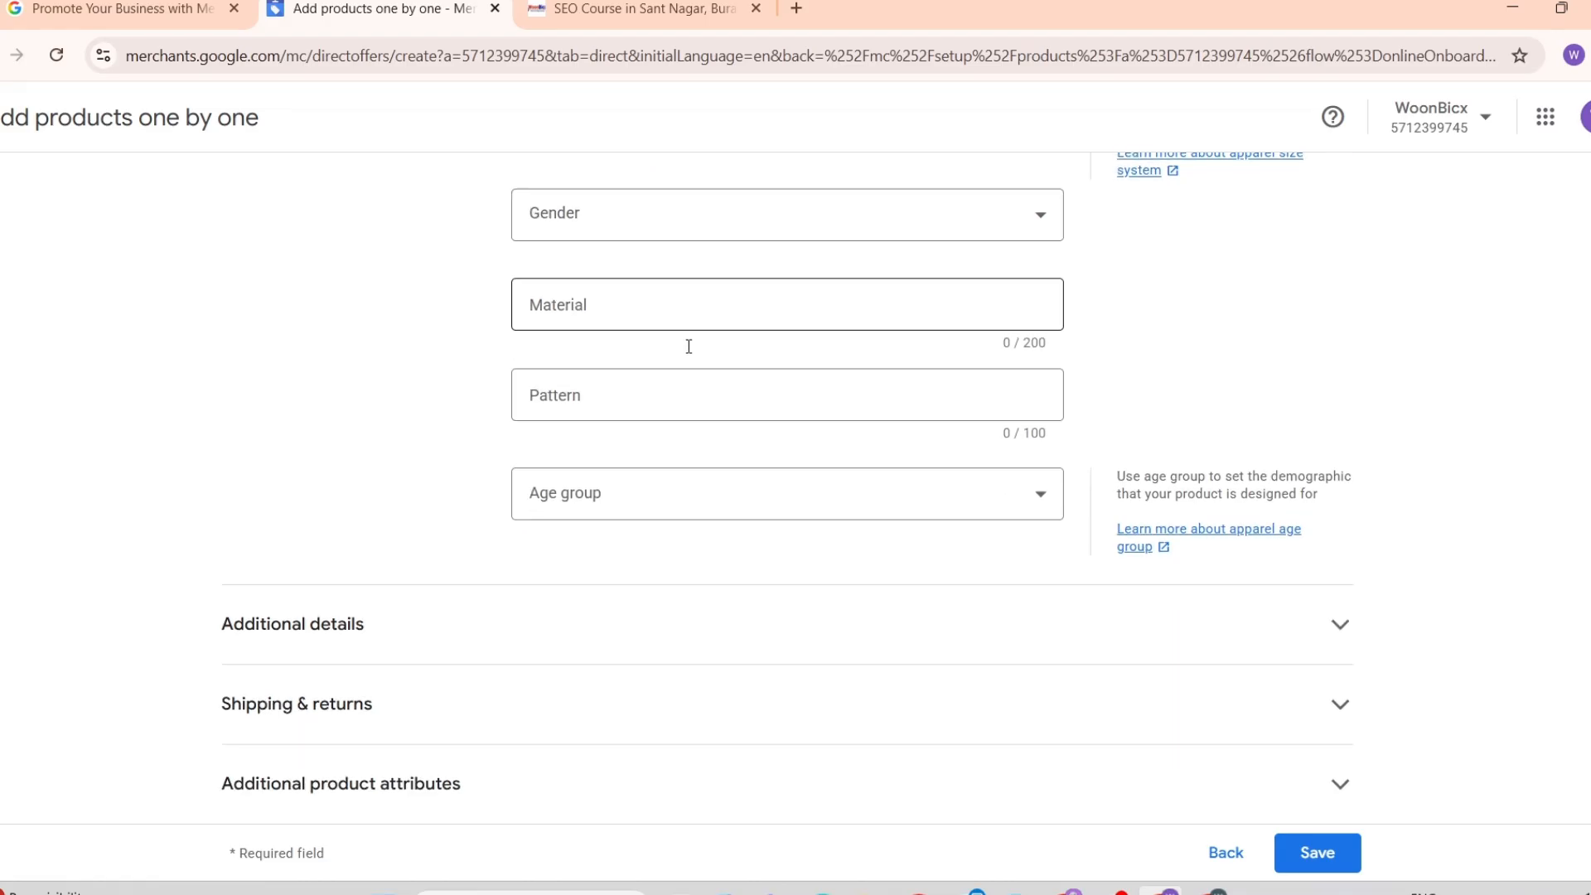
{"action": "left_click", "coordinate": [436, 642]}
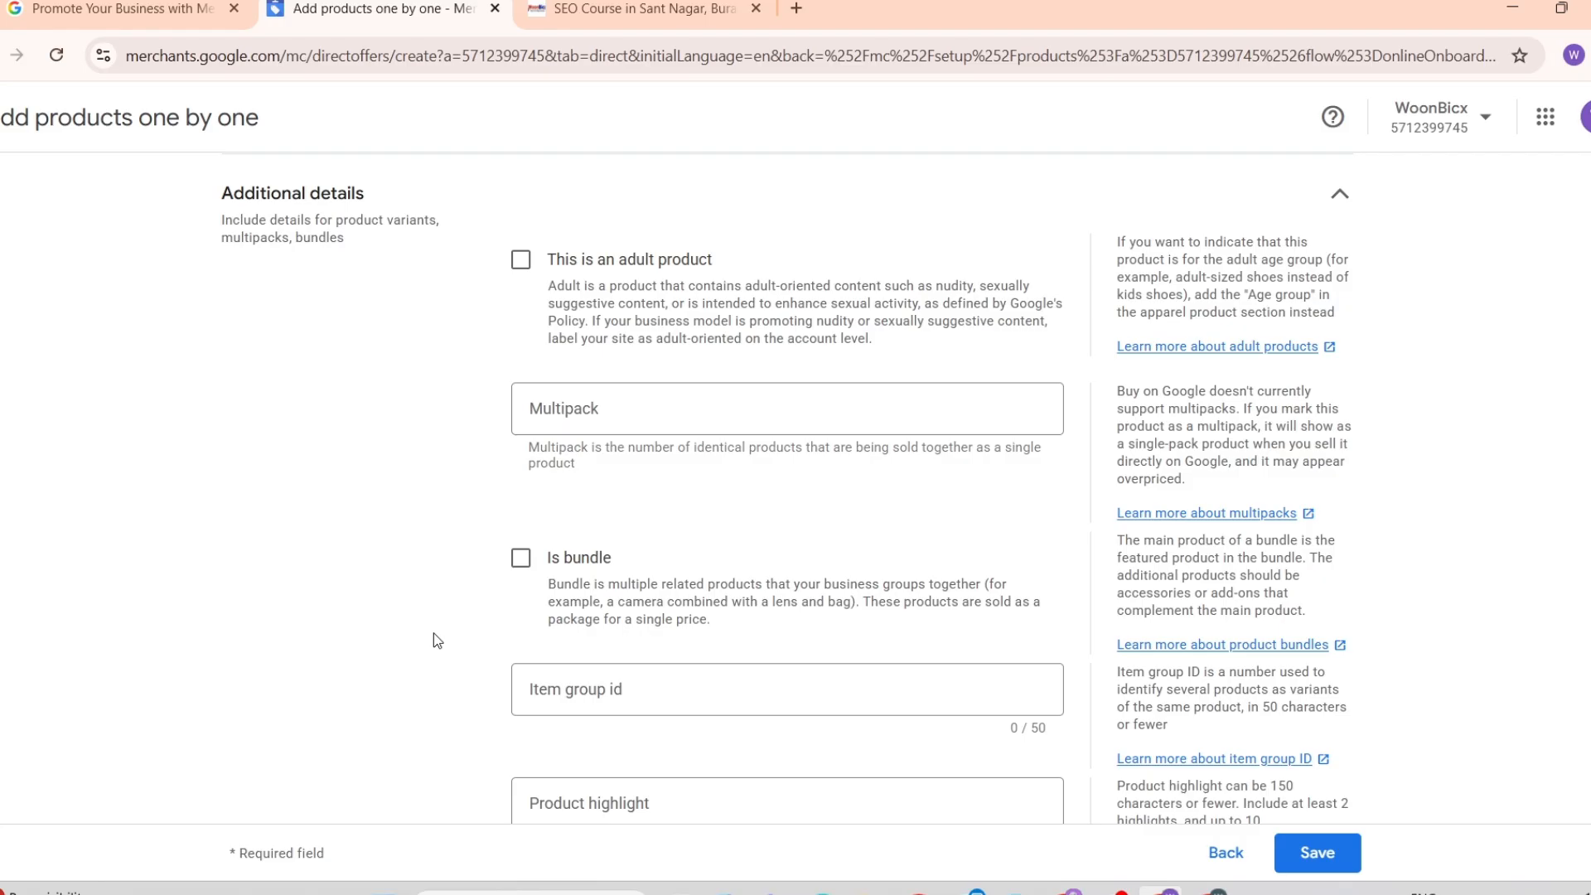
{"action": "scroll", "coordinate": [434, 634], "scroll_direction": "down", "scroll_amount": 8}
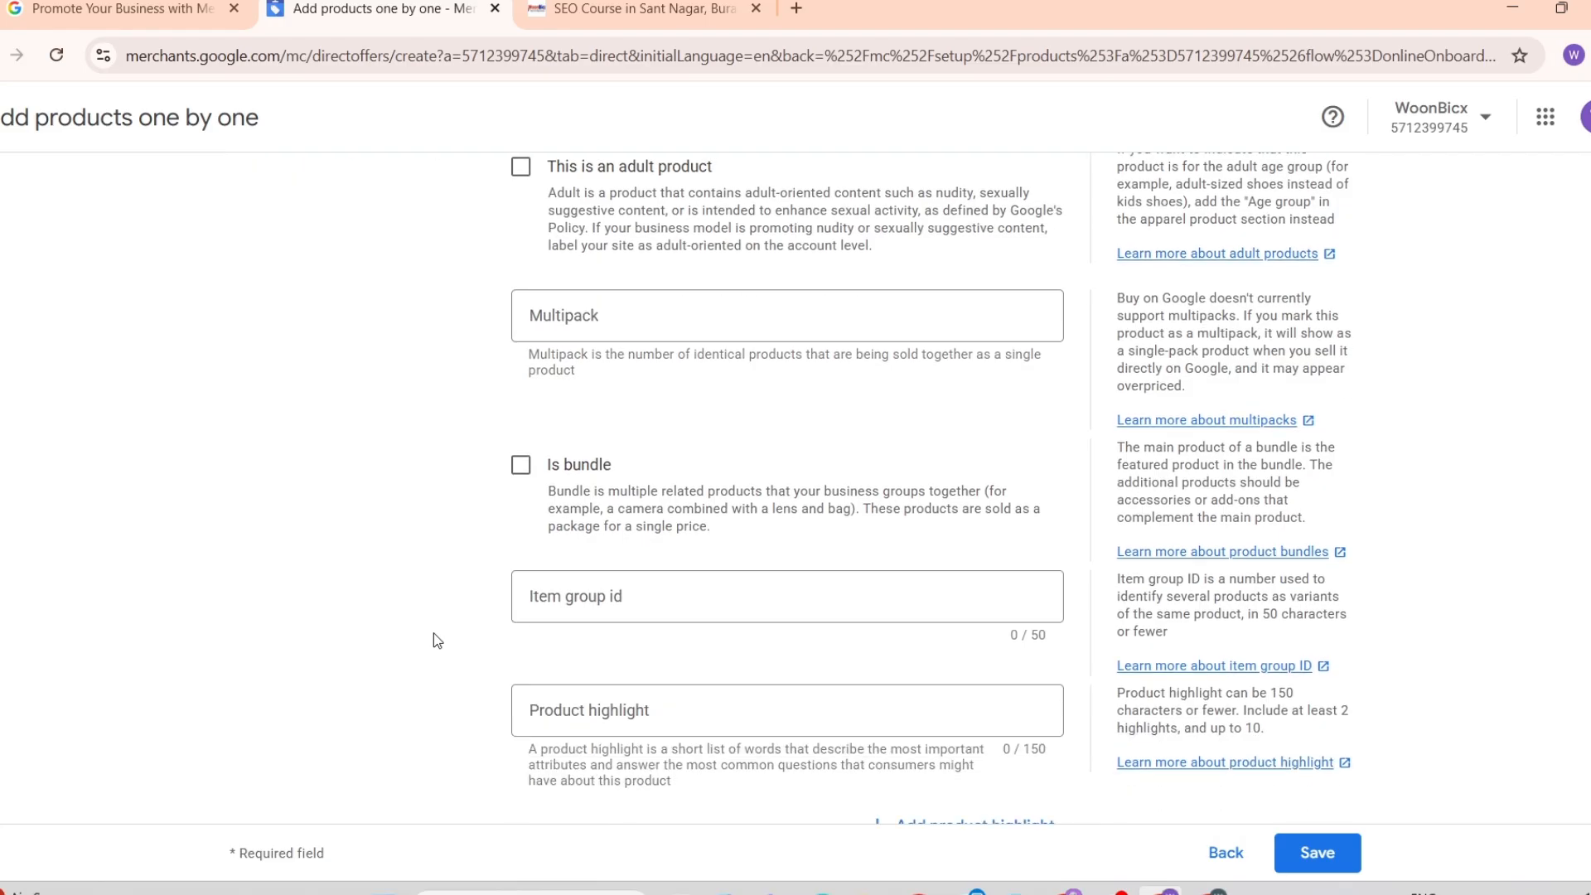
{"action": "scroll", "coordinate": [434, 638], "scroll_direction": "down", "scroll_amount": 2}
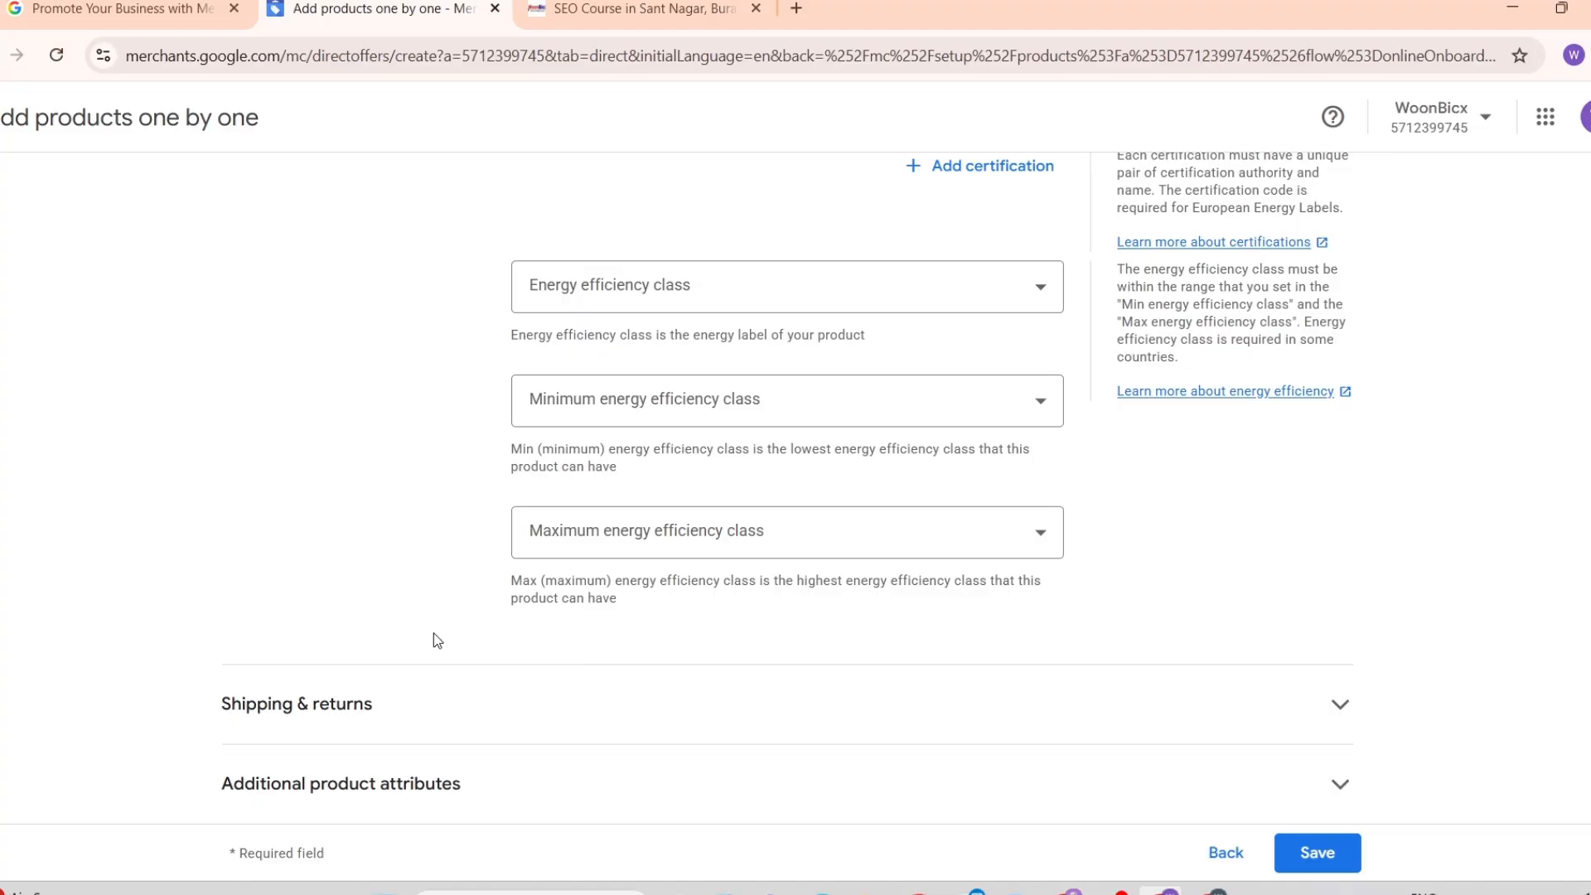
Step: Expand the shipping and returns section and examine its shipping, handling time and return policy fields
{"action": "left_click", "coordinate": [415, 714]}
{"action": "scroll", "coordinate": [417, 714], "scroll_direction": "down", "scroll_amount": 5}
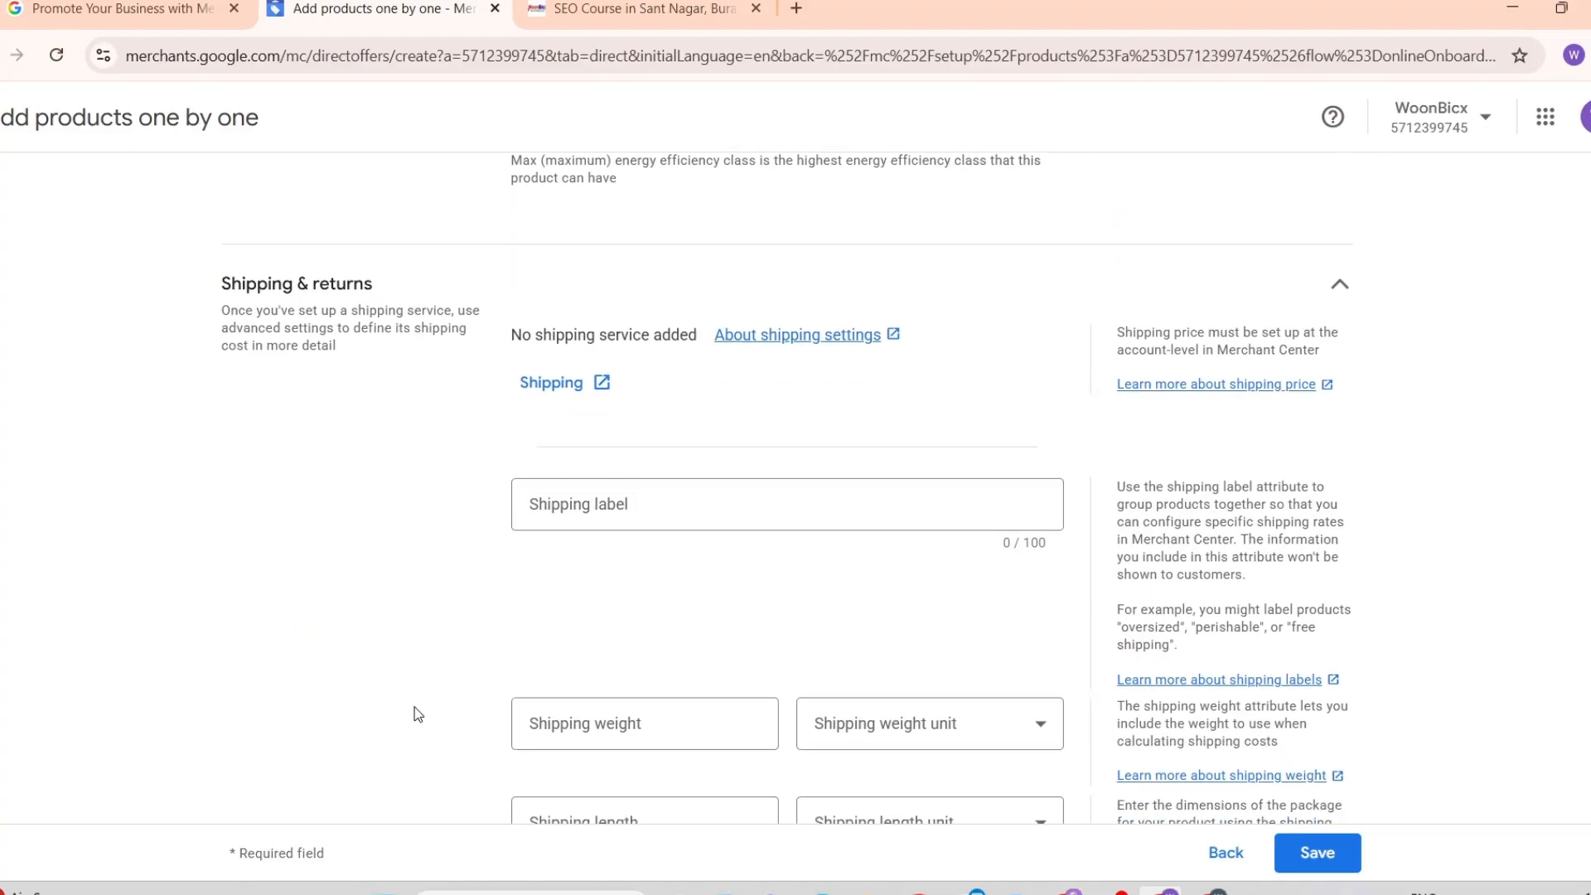
{"action": "scroll", "coordinate": [700, 522], "scroll_direction": "down", "scroll_amount": 3}
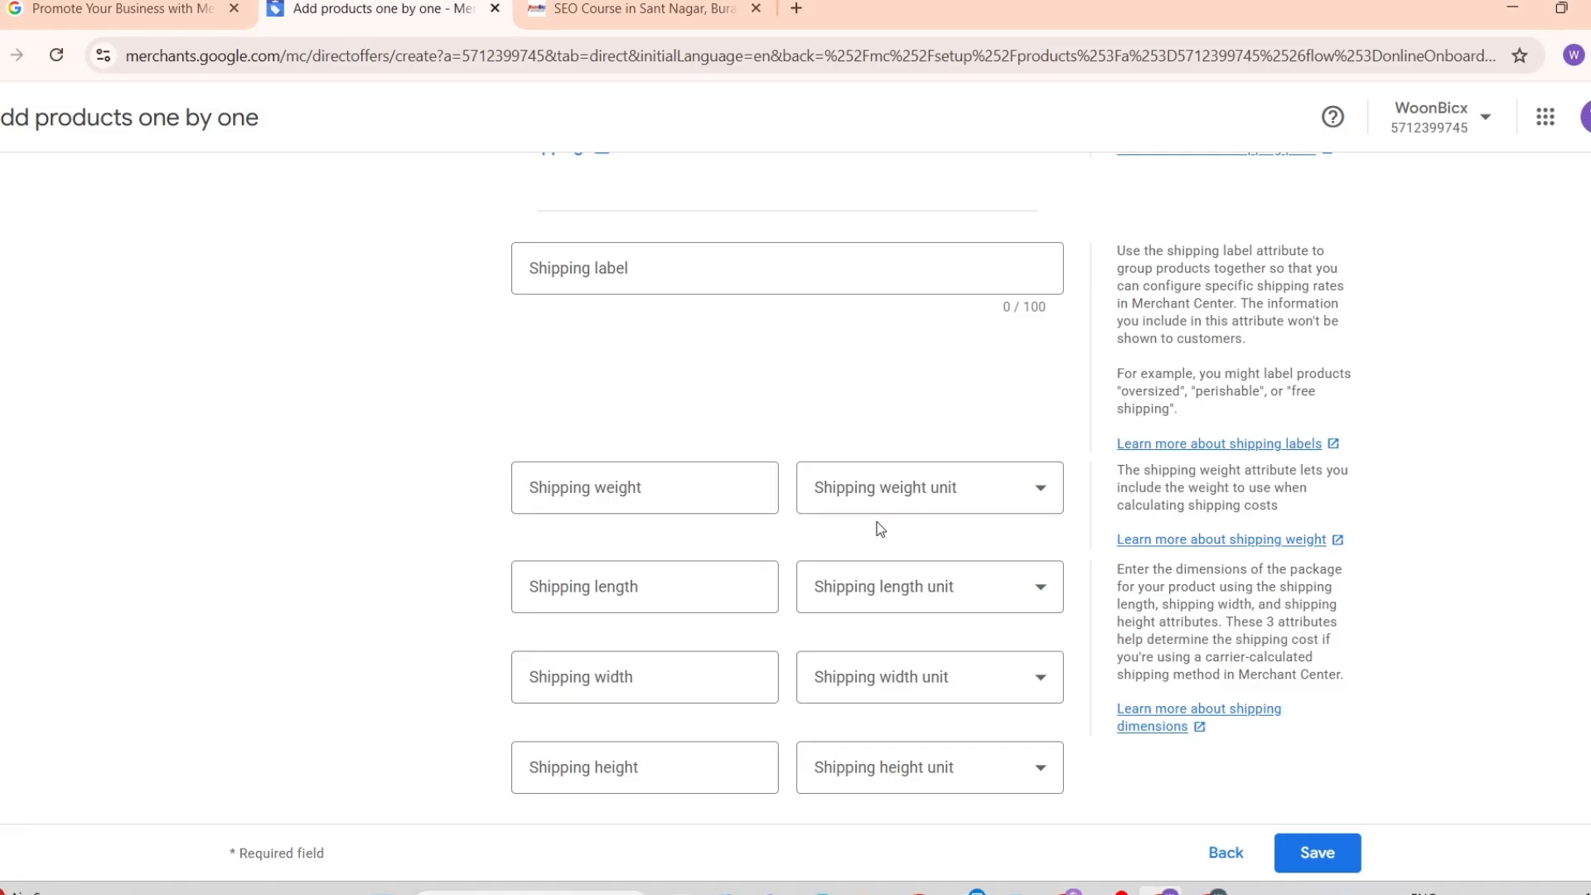
{"action": "scroll", "coordinate": [653, 604], "scroll_direction": "down", "scroll_amount": 2}
{"action": "scroll", "coordinate": [655, 604], "scroll_direction": "down", "scroll_amount": 6}
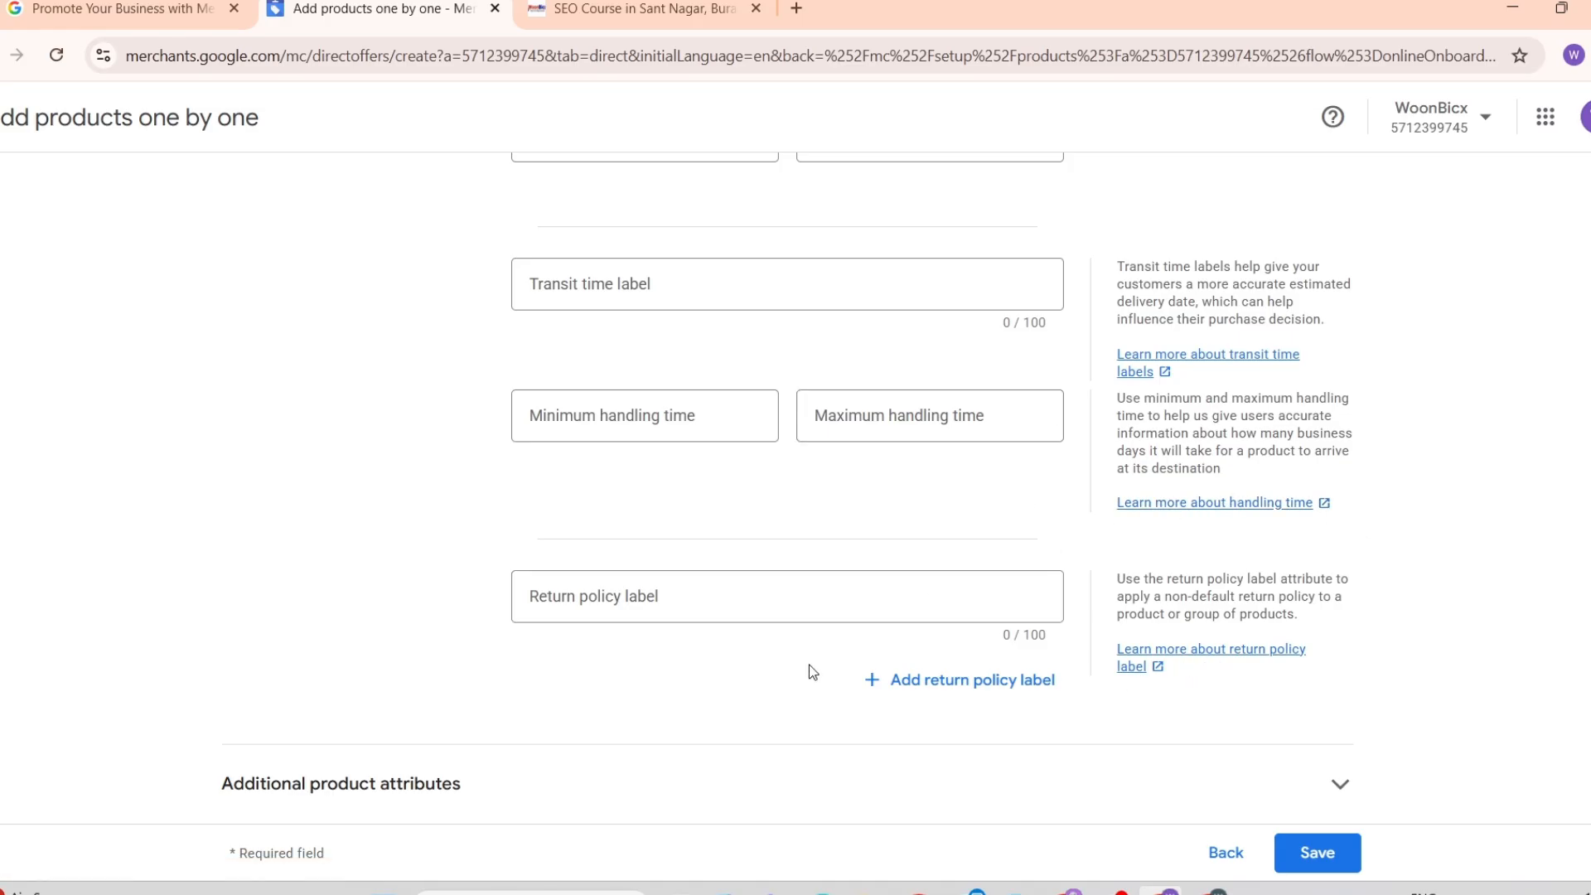
Step: Expand the additional product attributes section, leave it empty, and save the SEO course product
{"action": "left_click", "coordinate": [543, 800]}
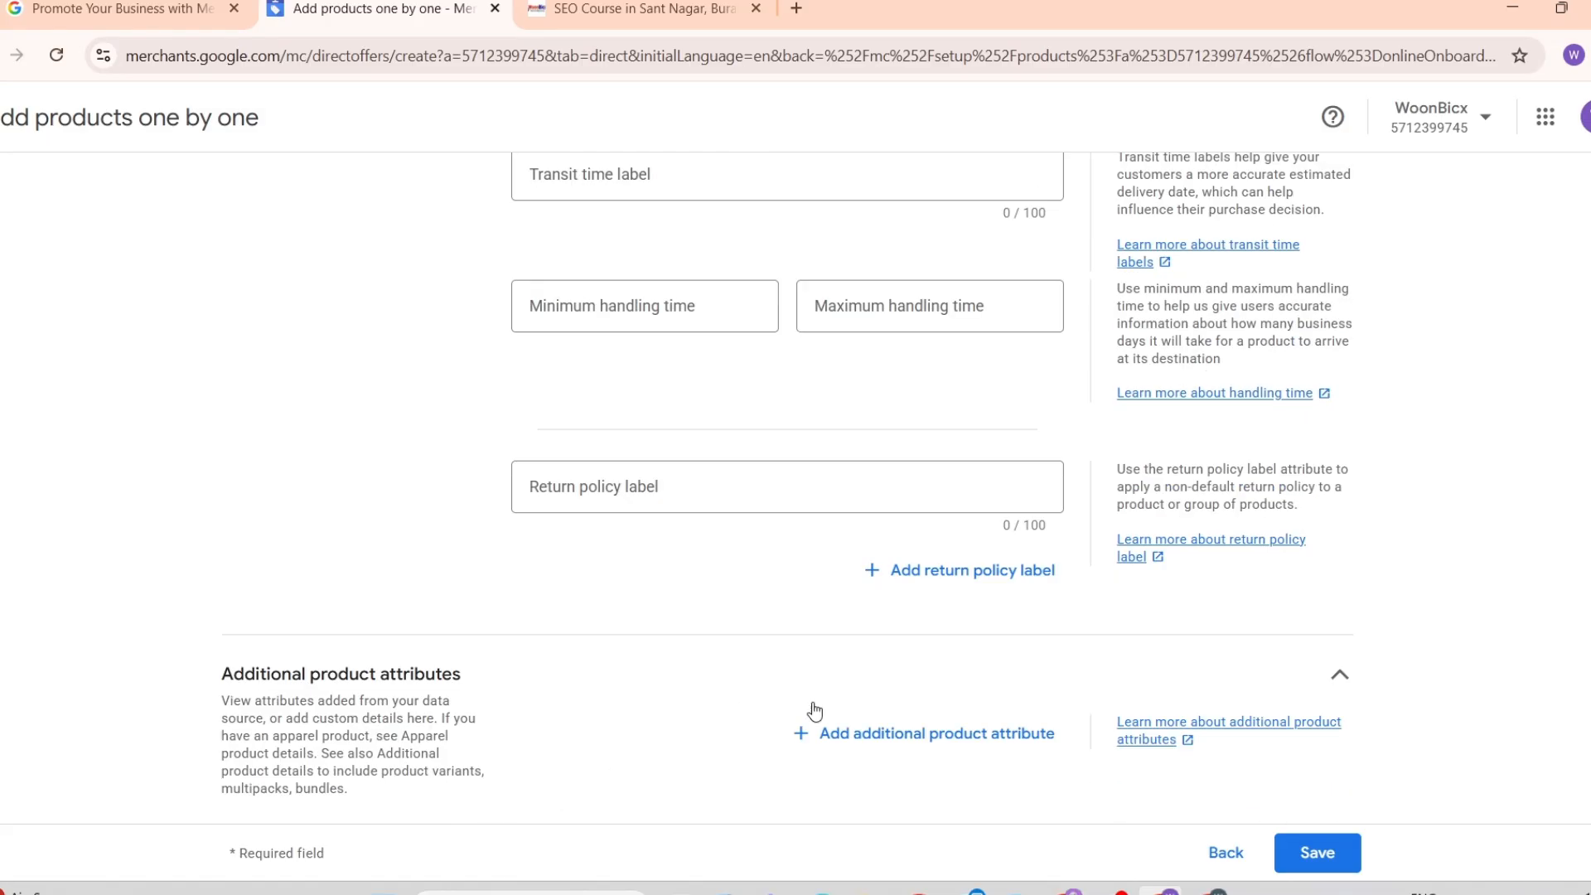
{"action": "left_click", "coordinate": [1308, 861]}
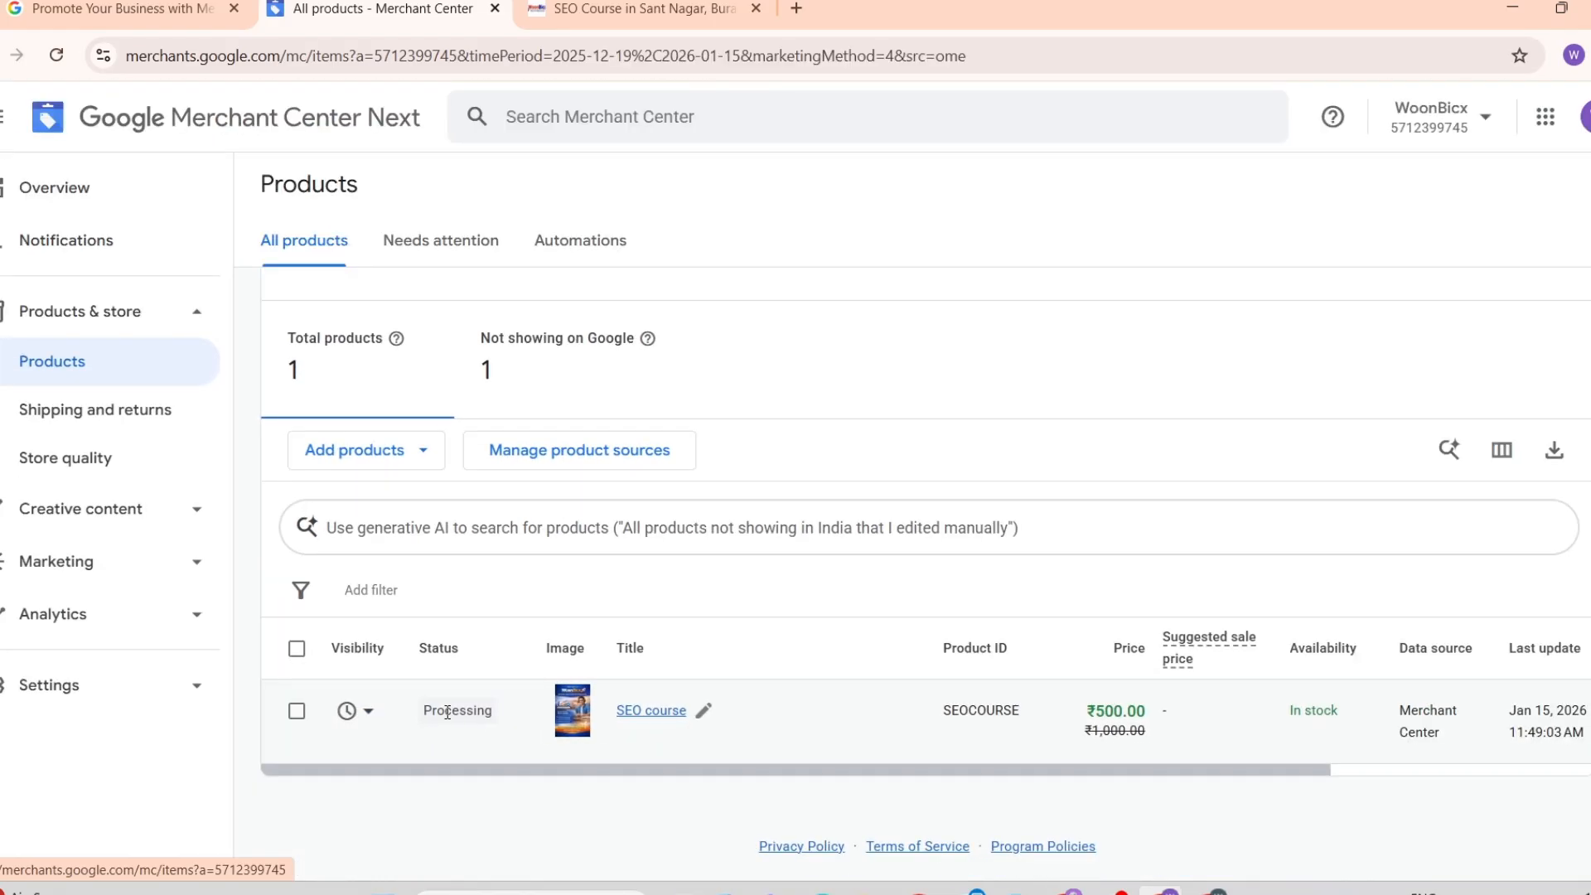
Step: Check the SEO course's Show on Google and Show in ads visibility options, leaving both enabled
{"action": "left_click", "coordinate": [369, 713]}
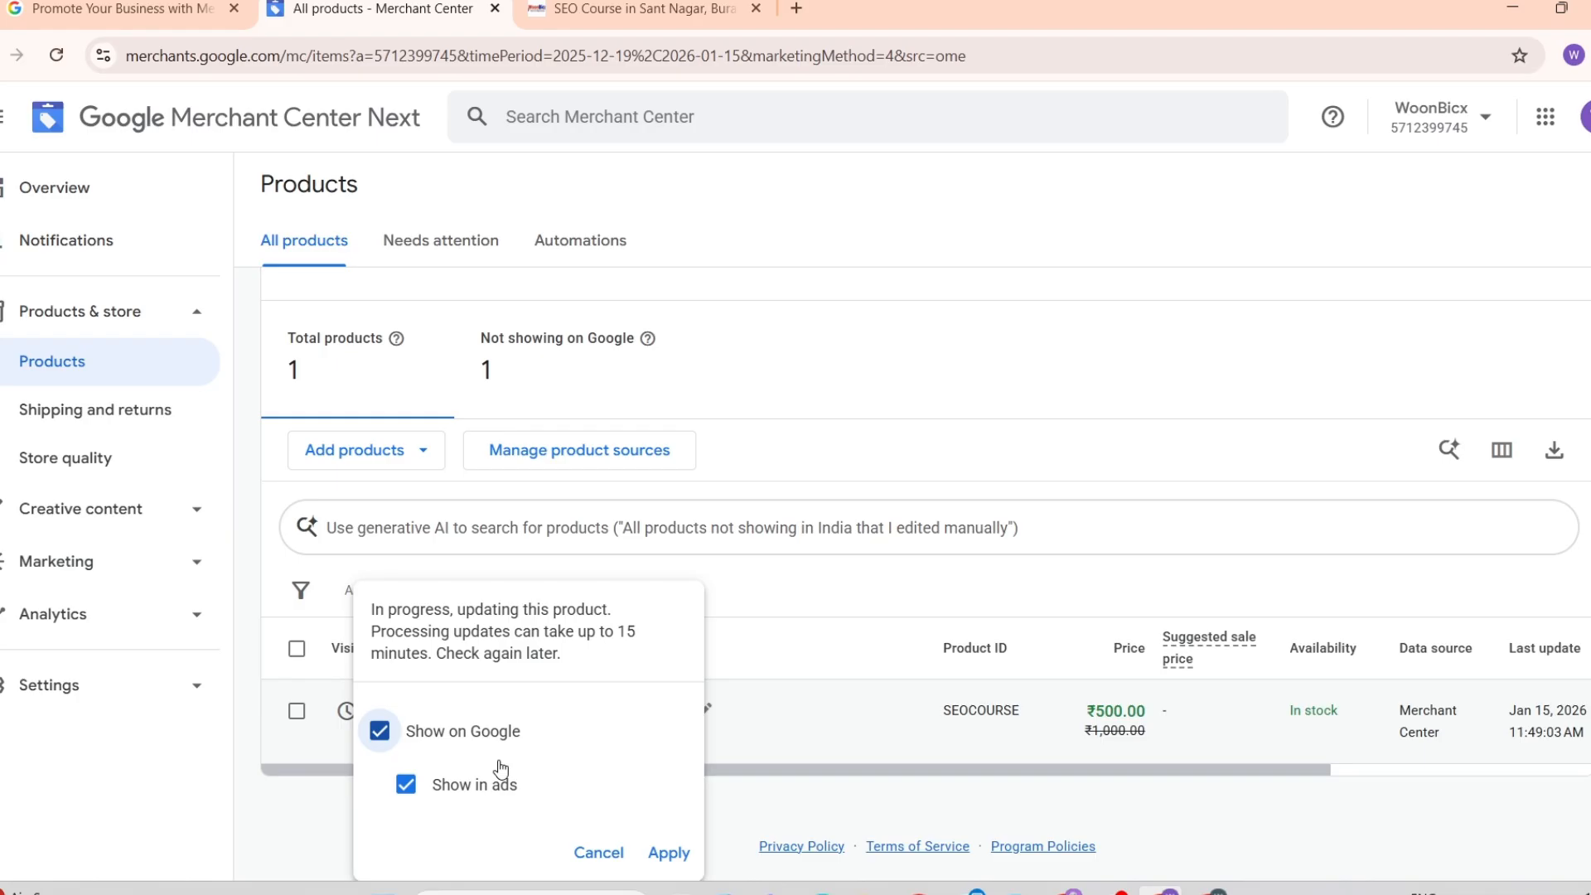
{"action": "left_click", "coordinate": [406, 794]}
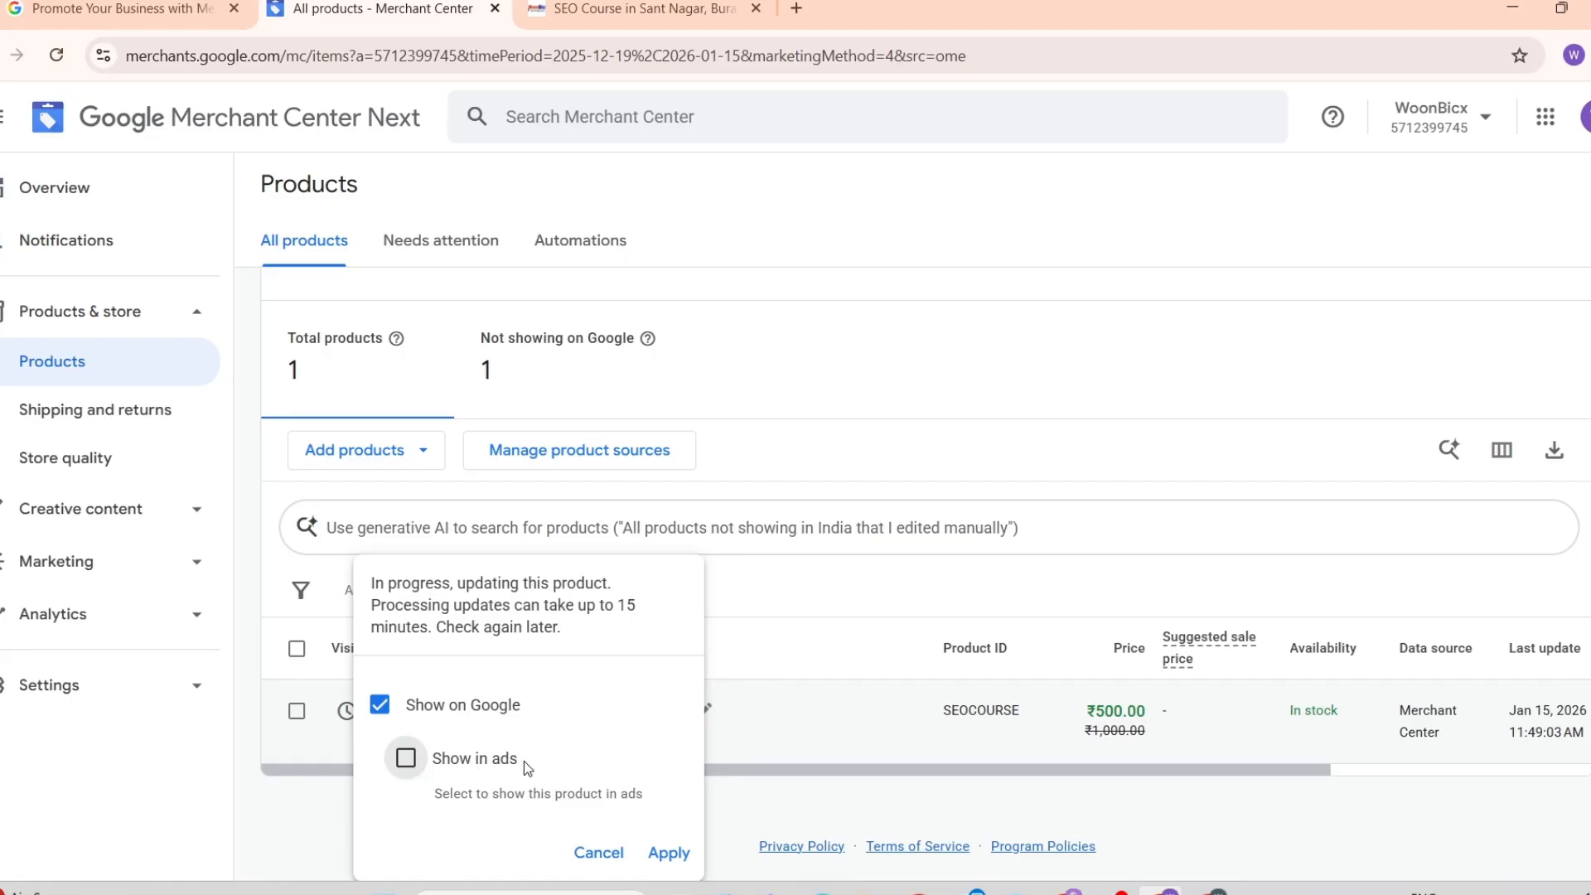
{"action": "left_click", "coordinate": [417, 761]}
{"action": "left_click", "coordinate": [604, 862]}
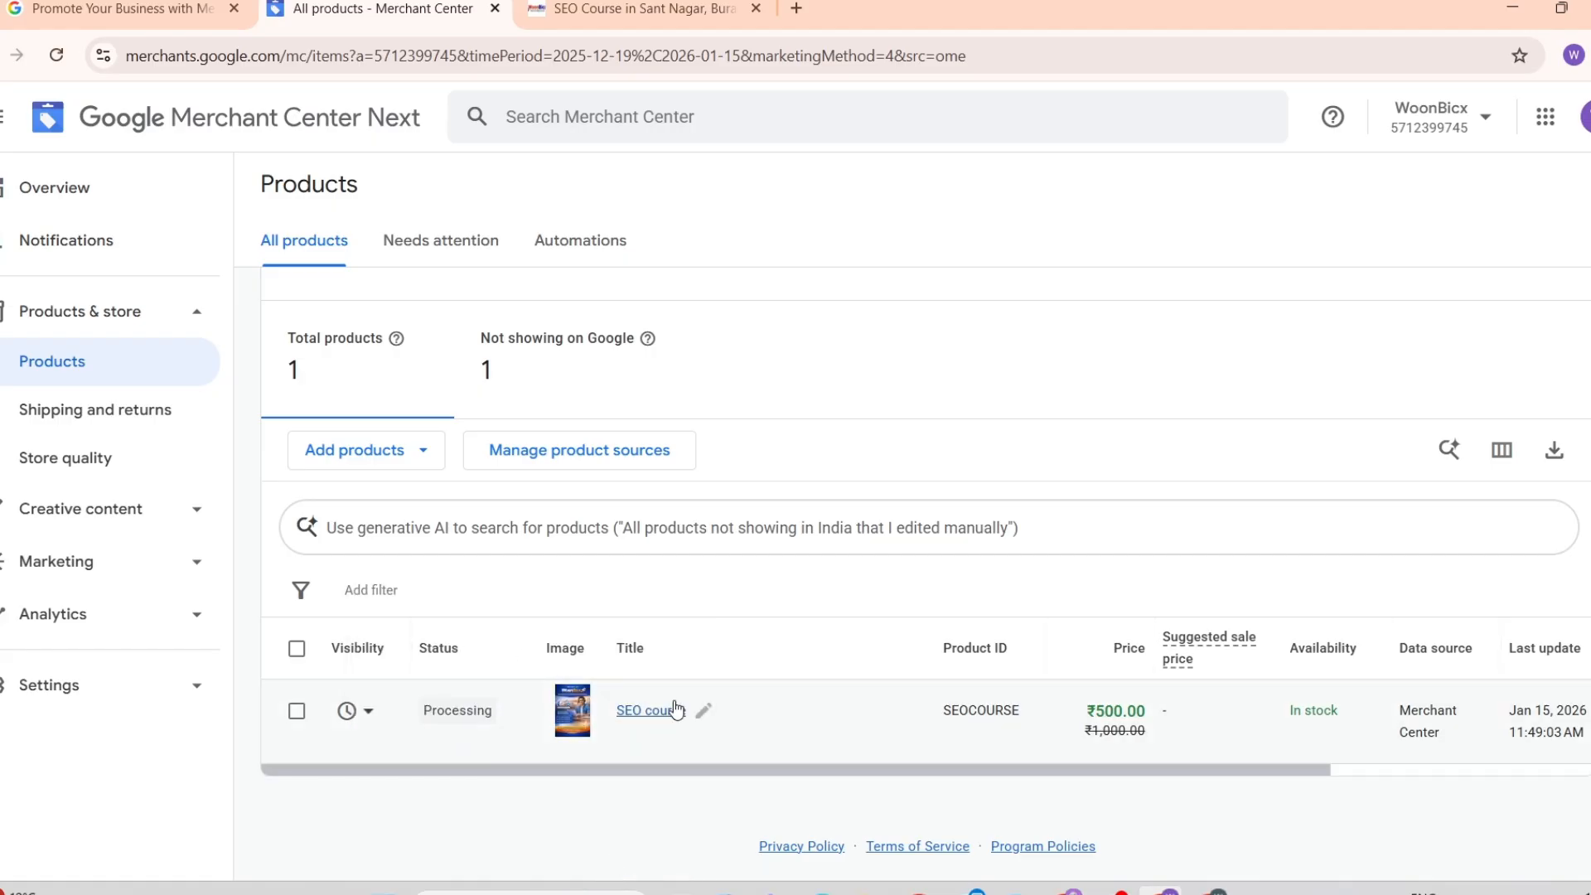
Step: Examine the SEO course's list columns and its product details page, including pricing, label, visibility preference and listing preview, and return to the product list
{"action": "scroll", "coordinate": [983, 729], "scroll_direction": "right", "scroll_amount": 4}
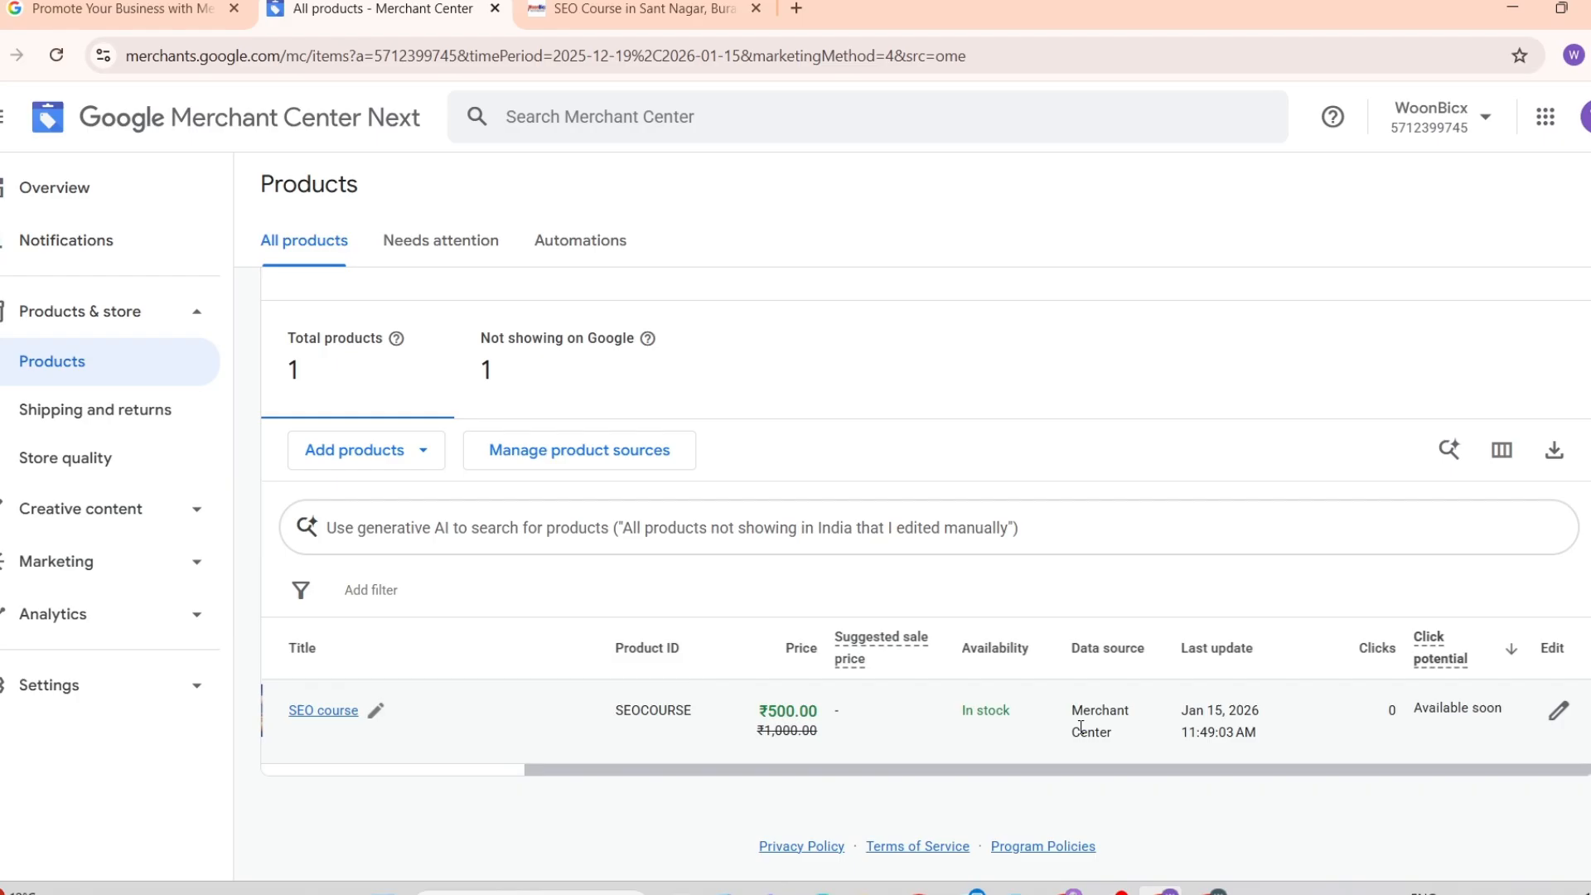
{"action": "scroll", "coordinate": [1081, 728], "scroll_direction": "left", "scroll_amount": 4}
{"action": "left_click", "coordinate": [627, 711]}
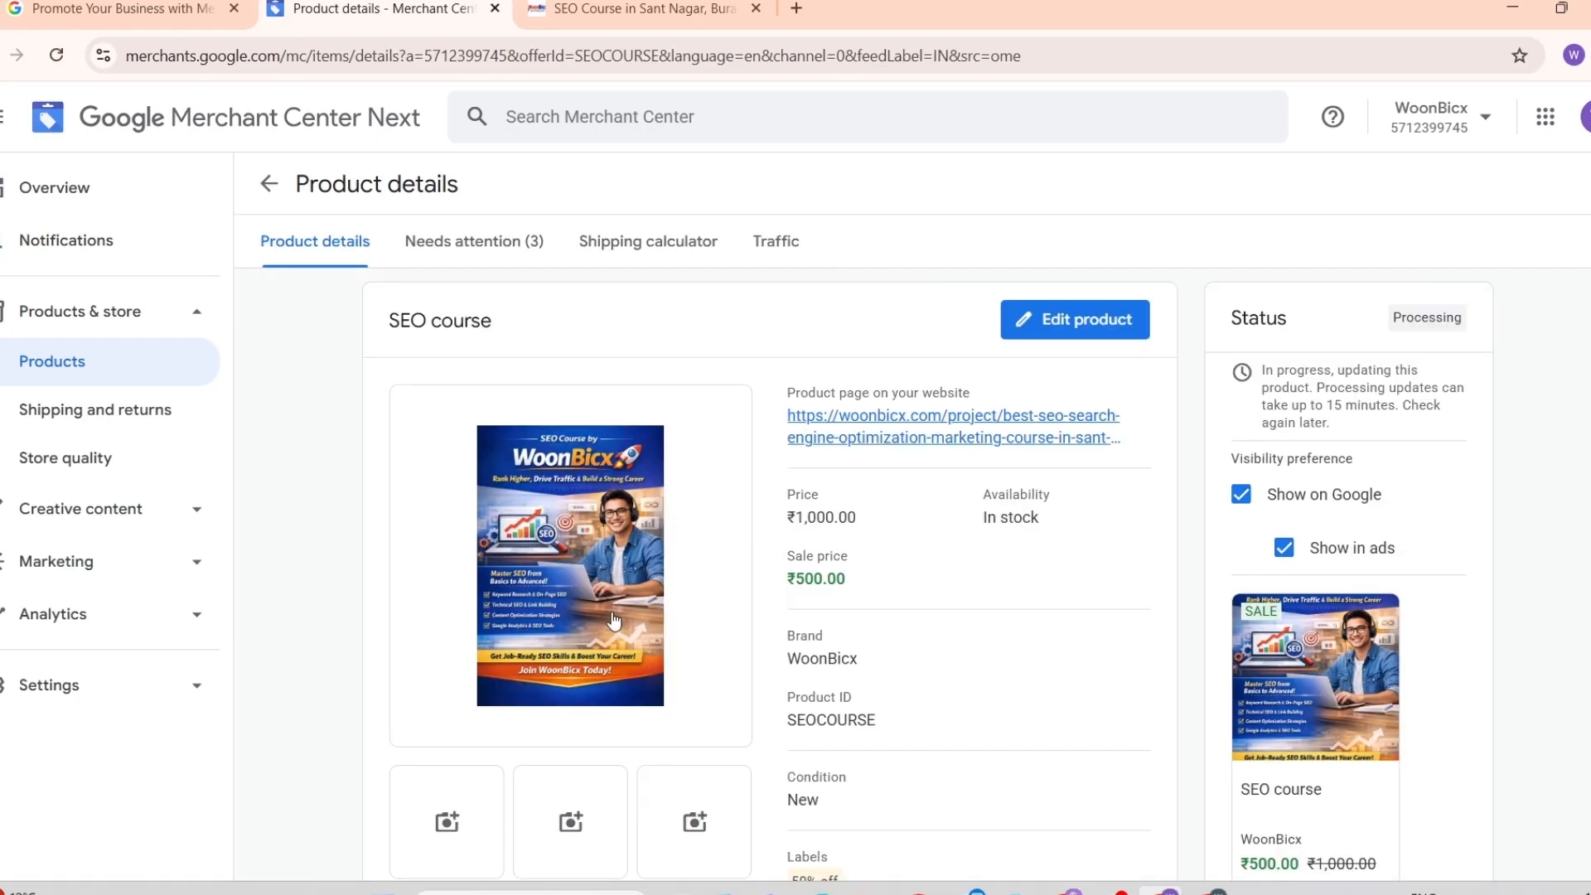
{"action": "scroll", "coordinate": [859, 608], "scroll_direction": "down", "scroll_amount": 3}
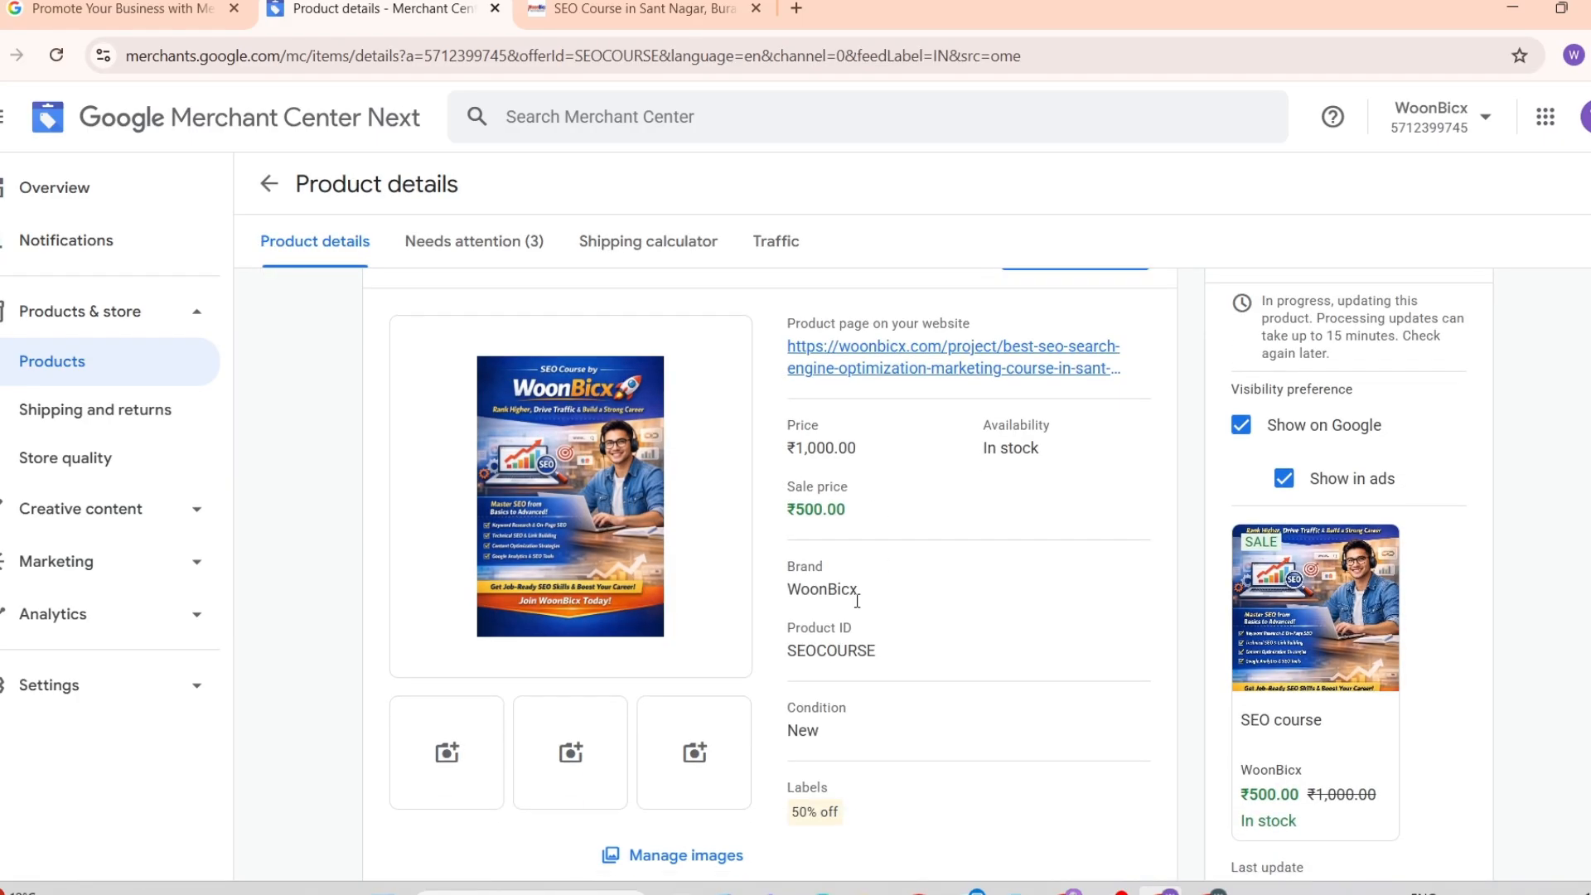
{"action": "scroll", "coordinate": [859, 608], "scroll_direction": "up", "scroll_amount": 3}
{"action": "scroll", "coordinate": [1471, 598], "scroll_direction": "down", "scroll_amount": 3}
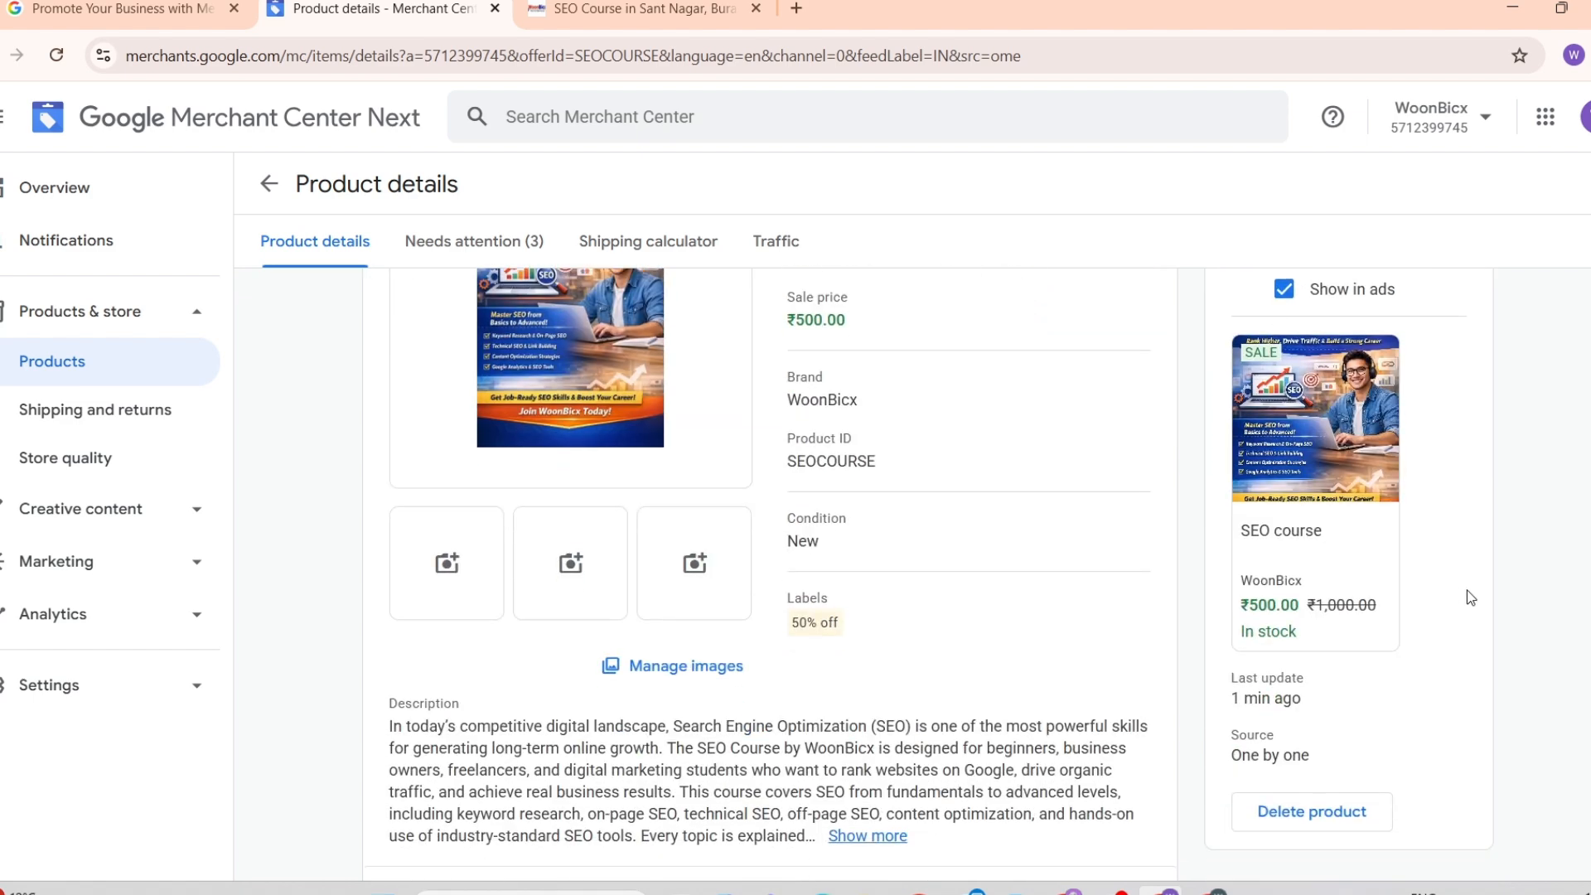
{"action": "scroll", "coordinate": [1471, 598], "scroll_direction": "up", "scroll_amount": 3}
{"action": "scroll", "coordinate": [1471, 597], "scroll_direction": "up", "scroll_amount": 1}
{"action": "scroll", "coordinate": [1471, 598], "scroll_direction": "up", "scroll_amount": 1}
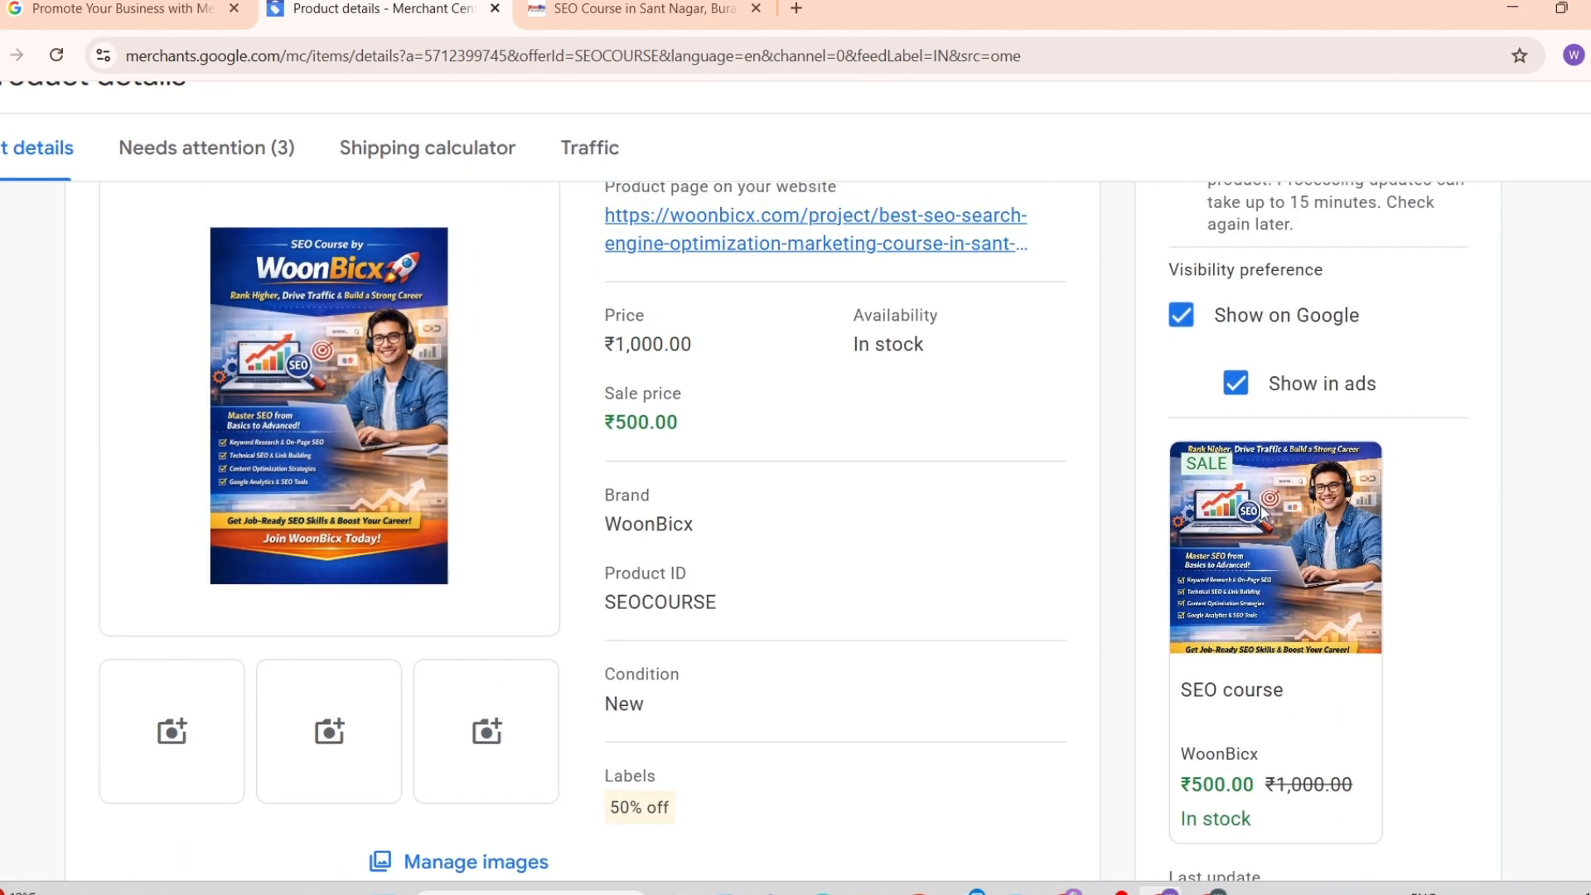
{"action": "scroll", "coordinate": [1303, 572], "scroll_direction": "up", "scroll_amount": 1}
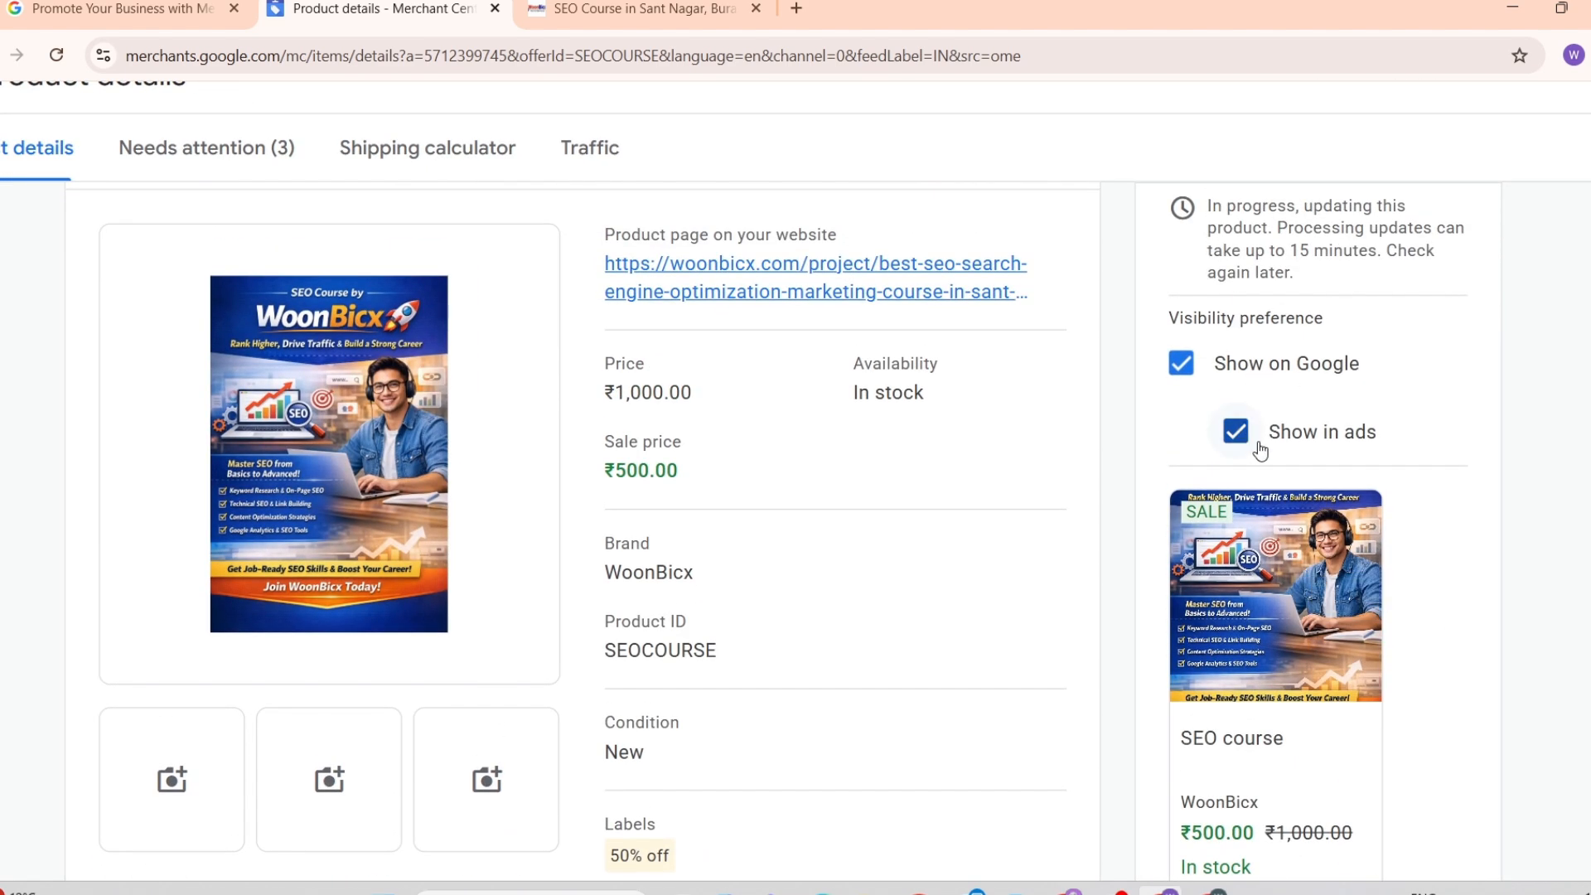
{"action": "scroll", "coordinate": [1385, 443], "scroll_direction": "down", "scroll_amount": 2}
{"action": "scroll", "coordinate": [1261, 599], "scroll_direction": "up", "scroll_amount": 2}
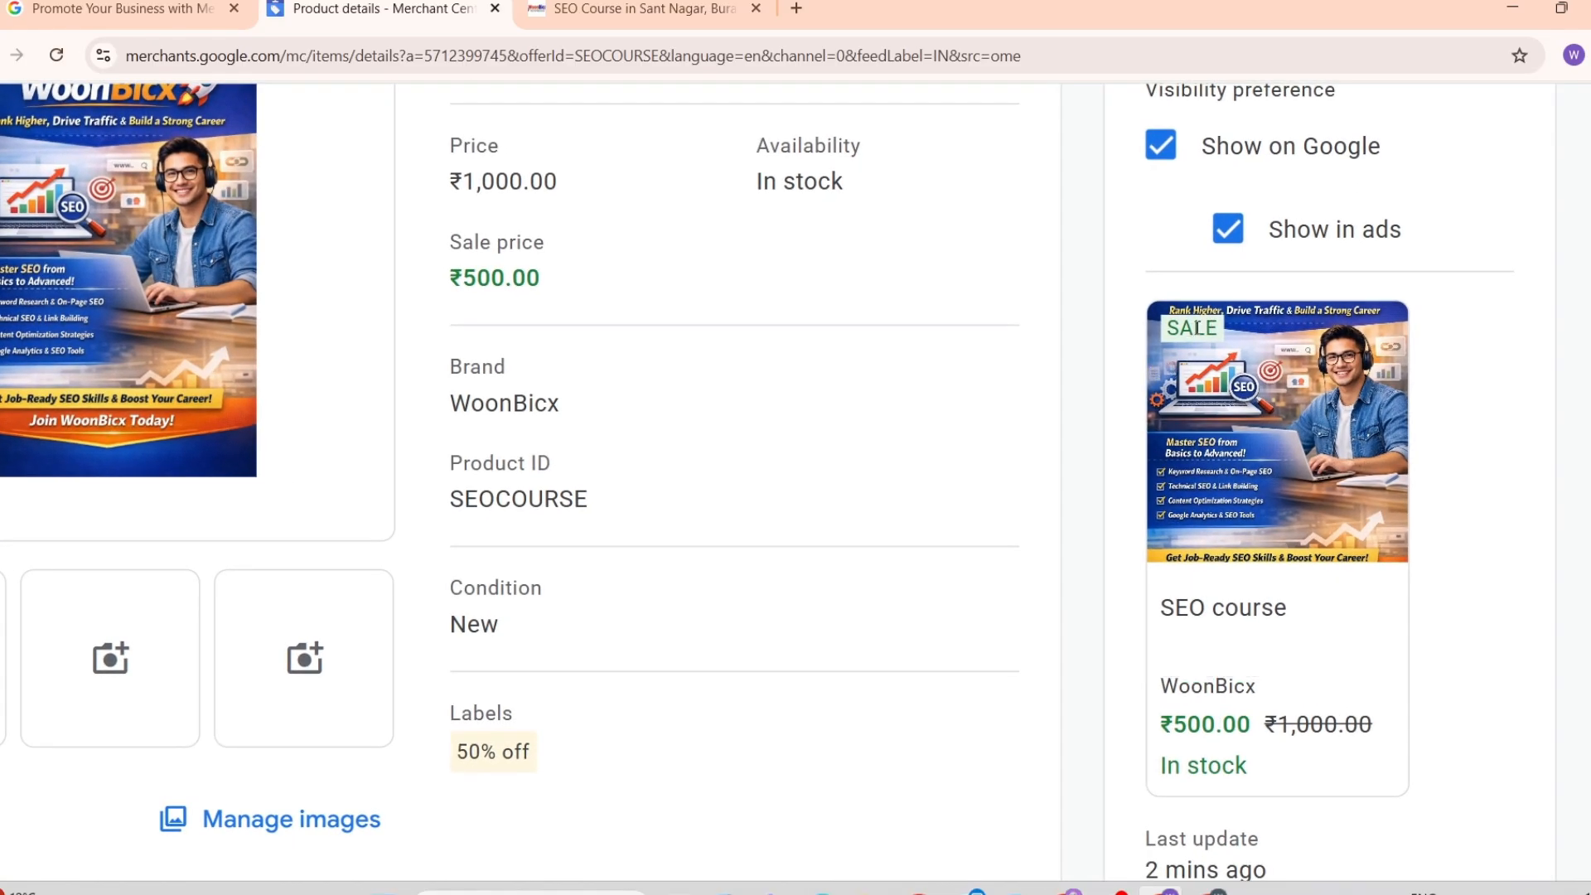
{"action": "scroll", "coordinate": [1235, 354], "scroll_direction": "down", "scroll_amount": 2}
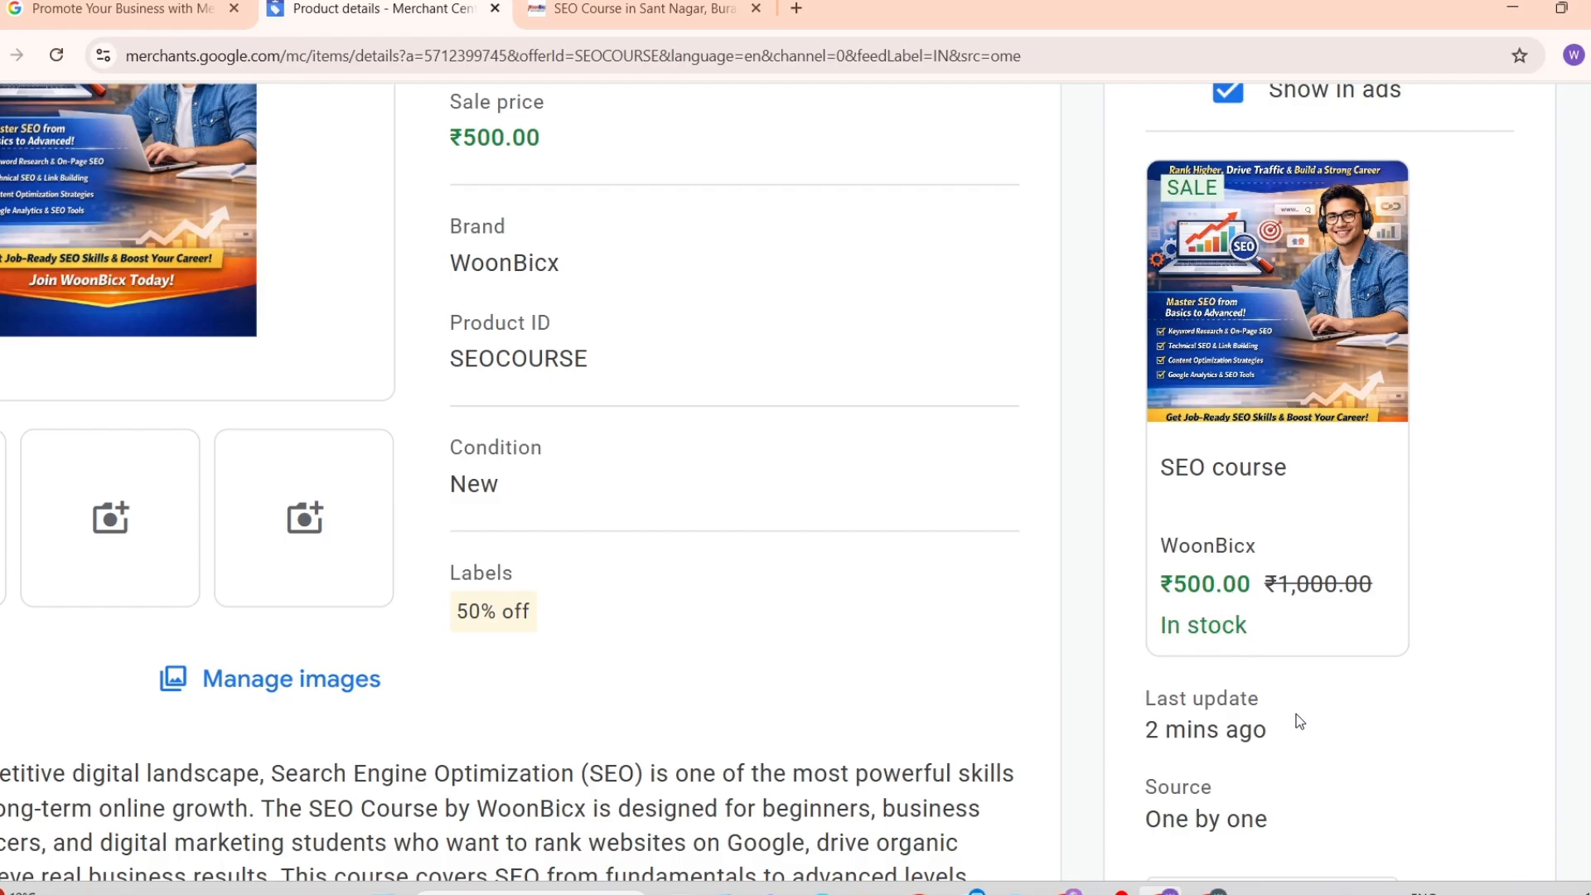
{"action": "scroll", "coordinate": [1297, 712], "scroll_direction": "down", "scroll_amount": 3}
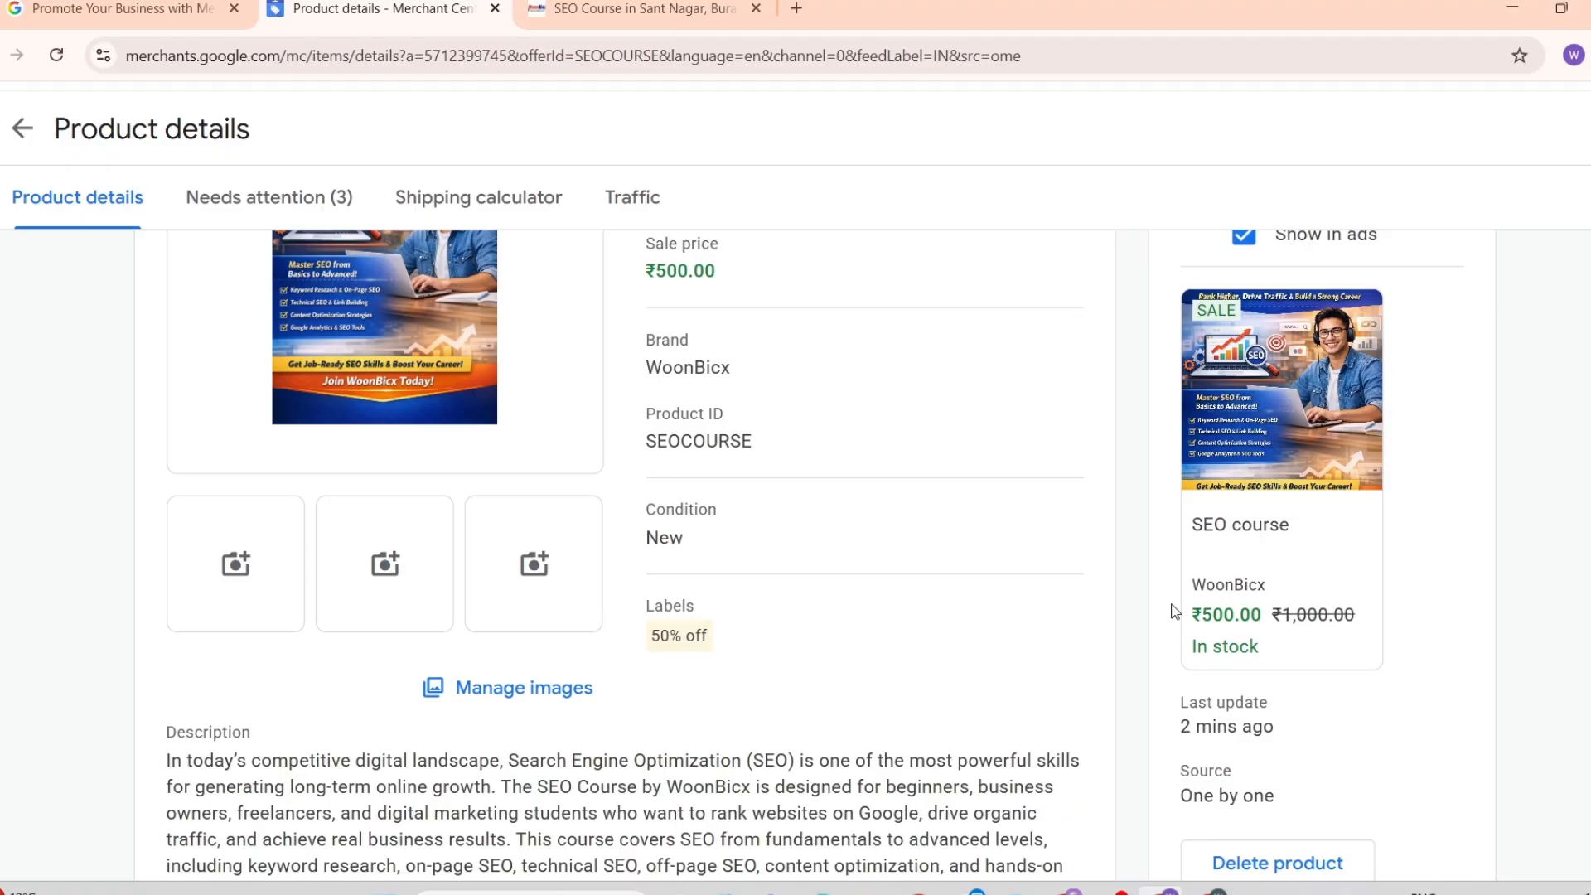
{"action": "left_click", "coordinate": [28, 130]}
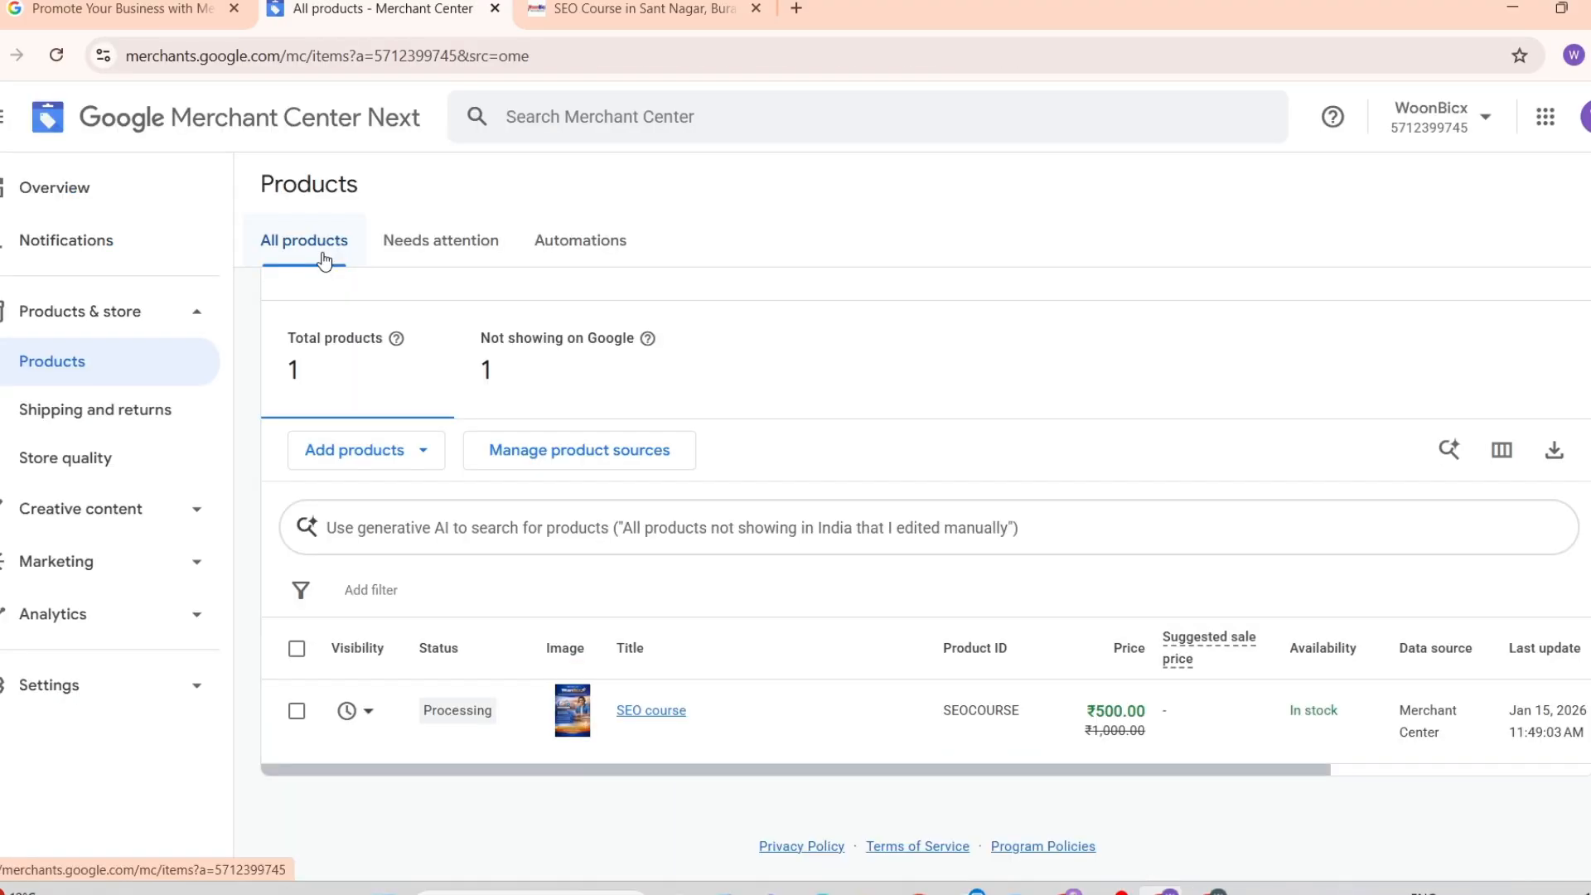